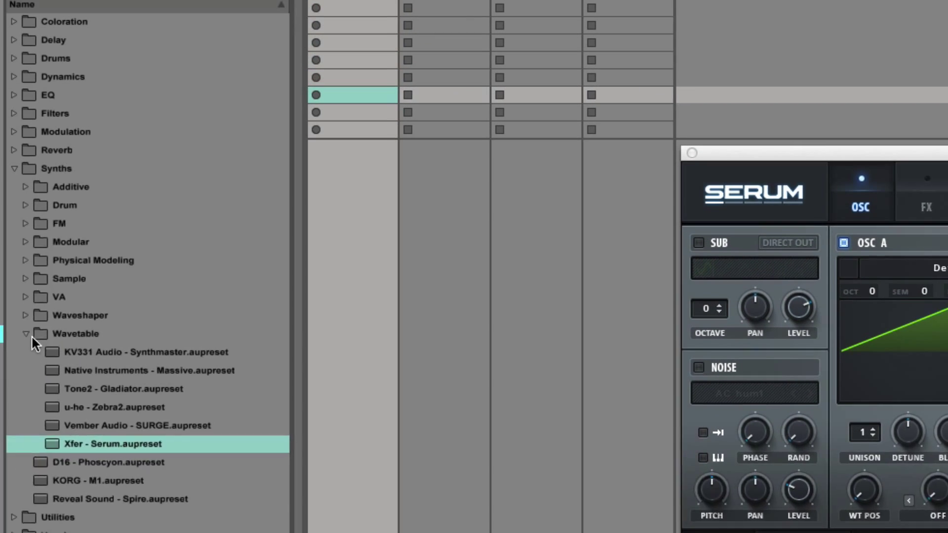
# Step: Load the SoundToys - Decapitator preset from the Coloration > Saturation folder onto the Serum track
pyautogui.click(28, 333)
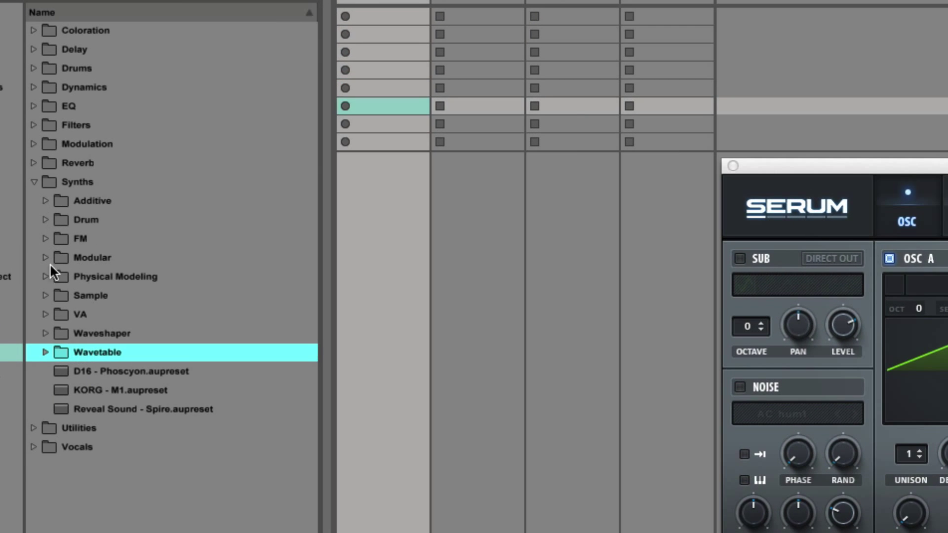
pyautogui.click(33, 30)
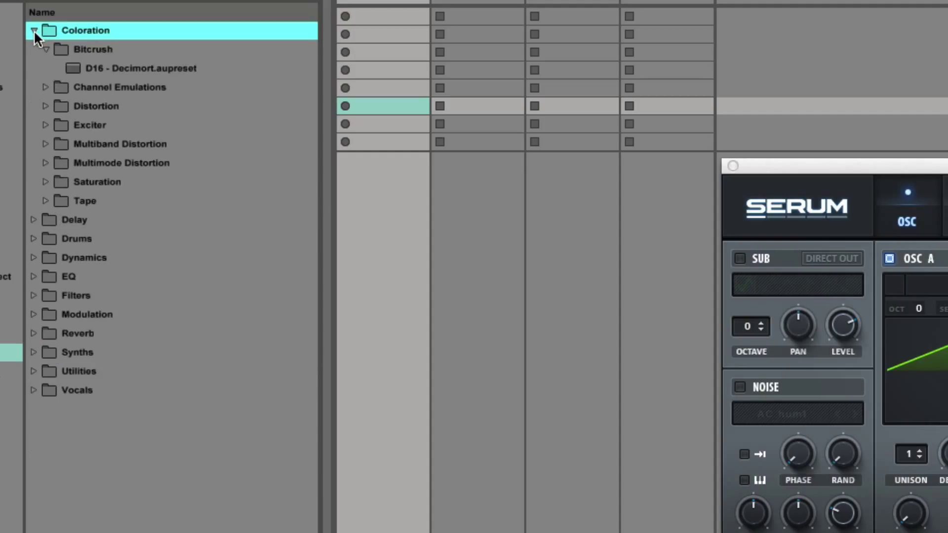
pyautogui.click(45, 49)
pyautogui.click(45, 88)
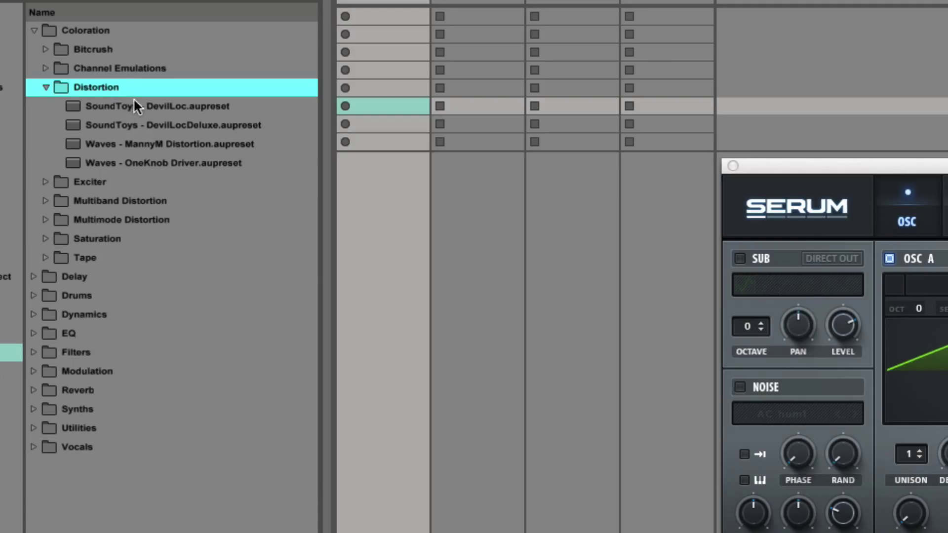
pyautogui.click(45, 88)
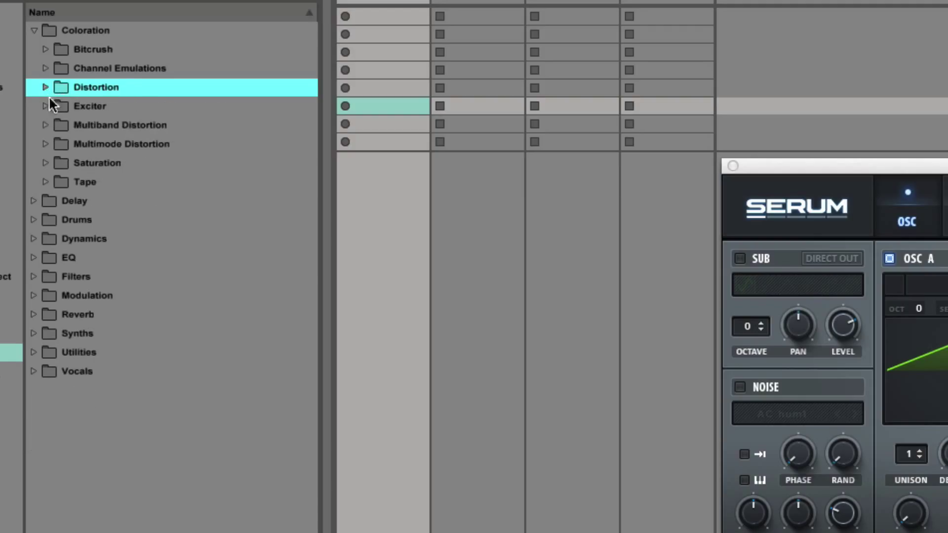
pyautogui.click(46, 163)
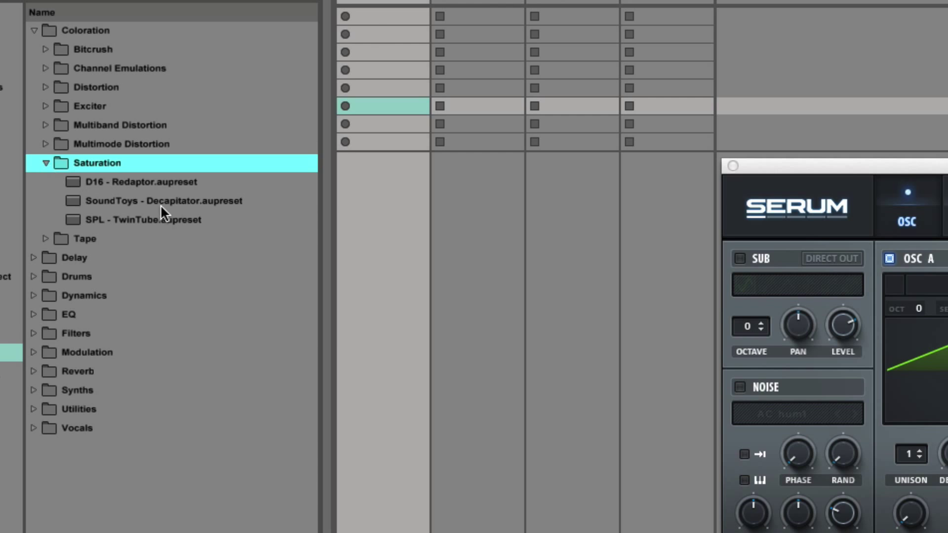
pyautogui.moveTo(162, 203); pyautogui.dragTo(387, 1)
pyautogui.click(375, 2)
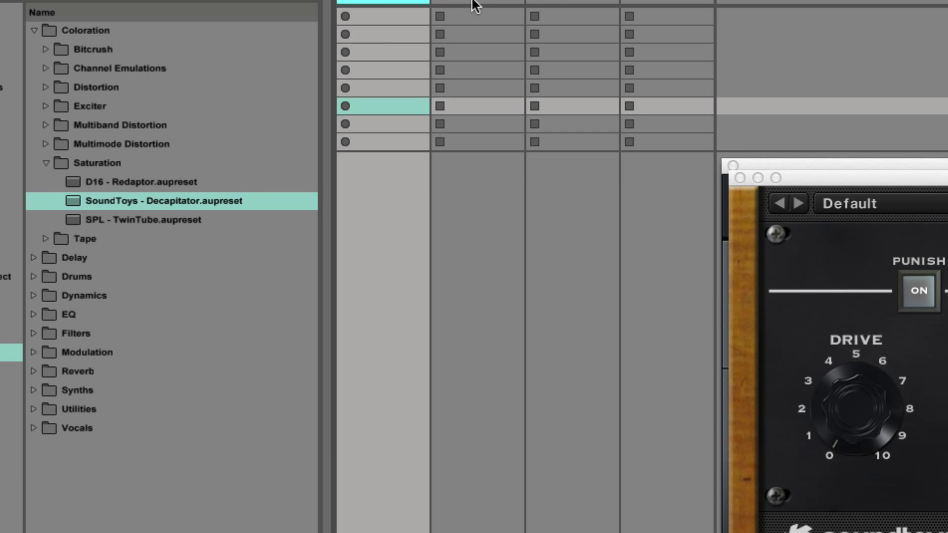
# Step: Duplicate the Serum track and load the D16 - Decimort preset from Coloration > Bitcrush onto the copy
pyautogui.rightClick(424, 3)
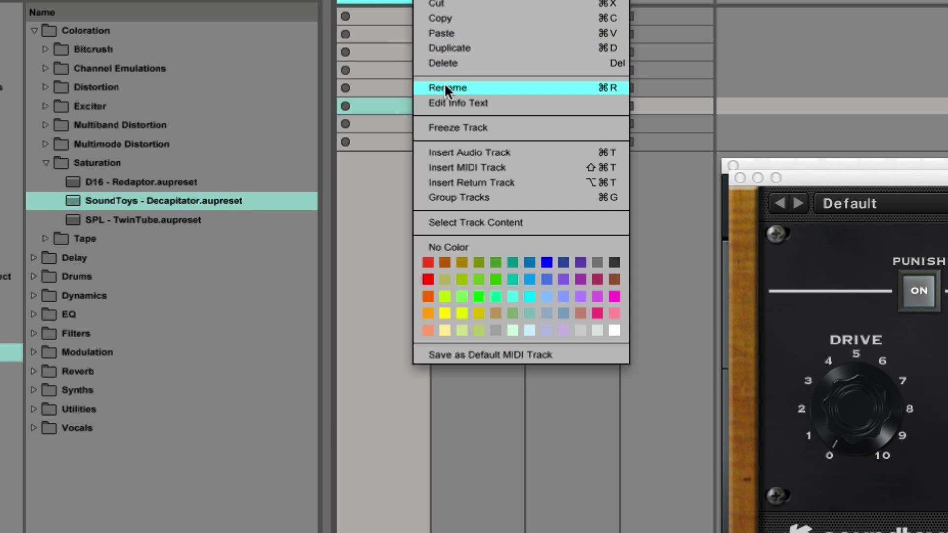
pyautogui.click(453, 45)
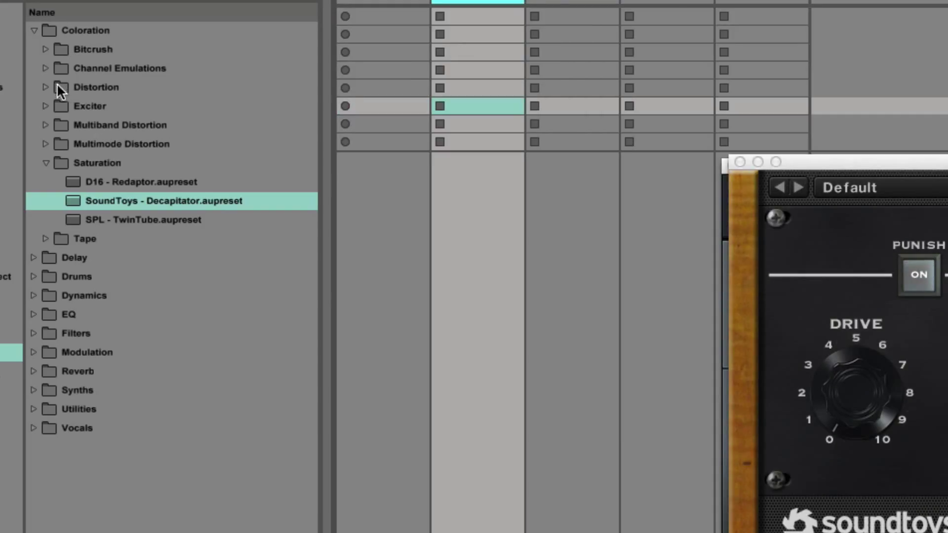
pyautogui.click(45, 50)
pyautogui.click(132, 67)
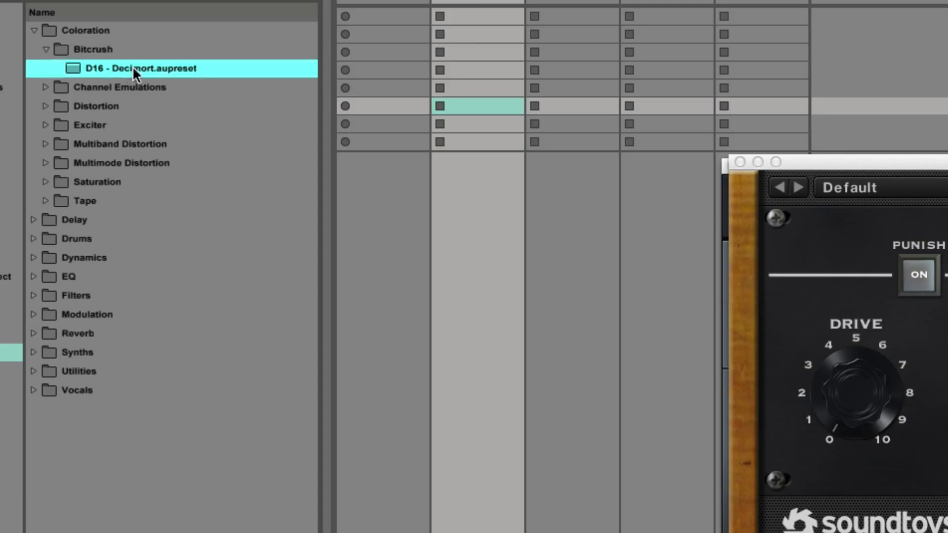
pyautogui.moveTo(465, 1); pyautogui.dragTo(460, 4)
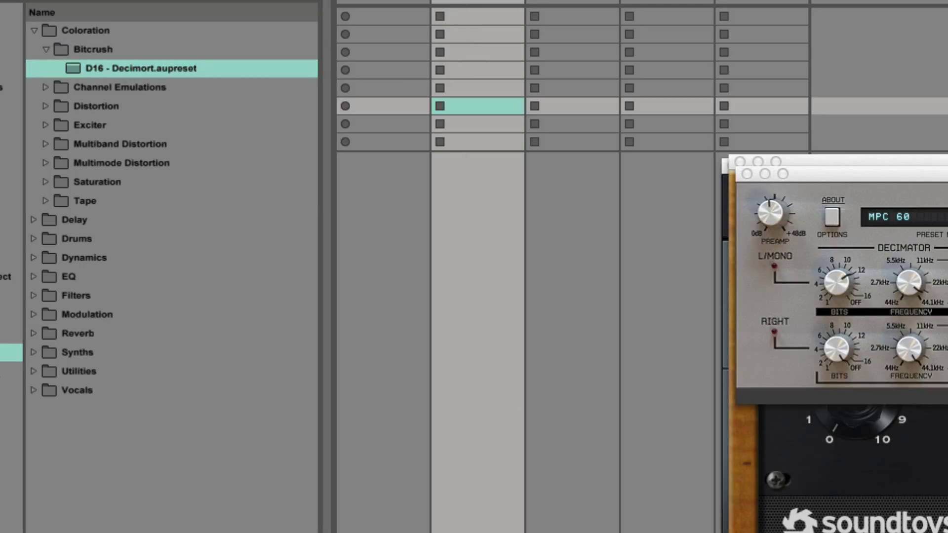
# Step: Load the u-he - Uhbik-P preset from the Modulation > Phaser folder onto the third track
pyautogui.click(548, 3)
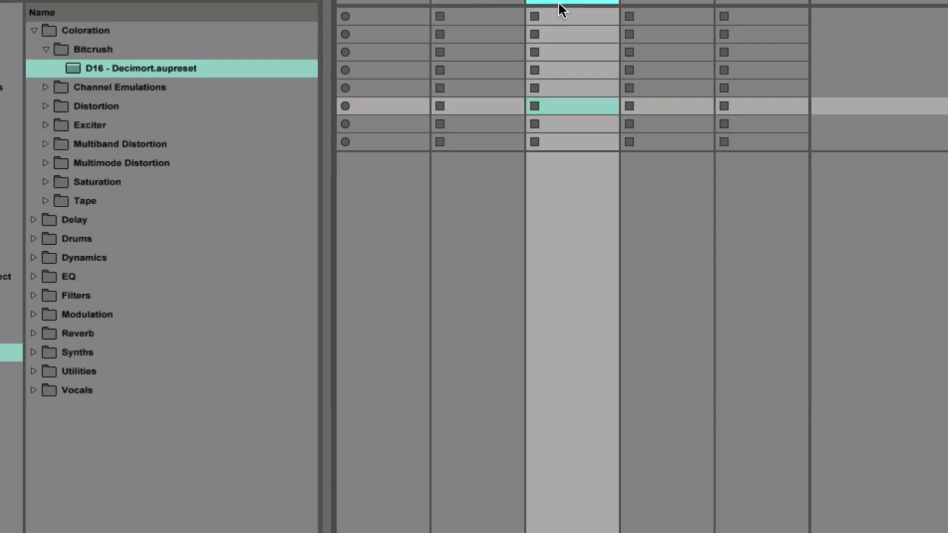
pyautogui.click(46, 49)
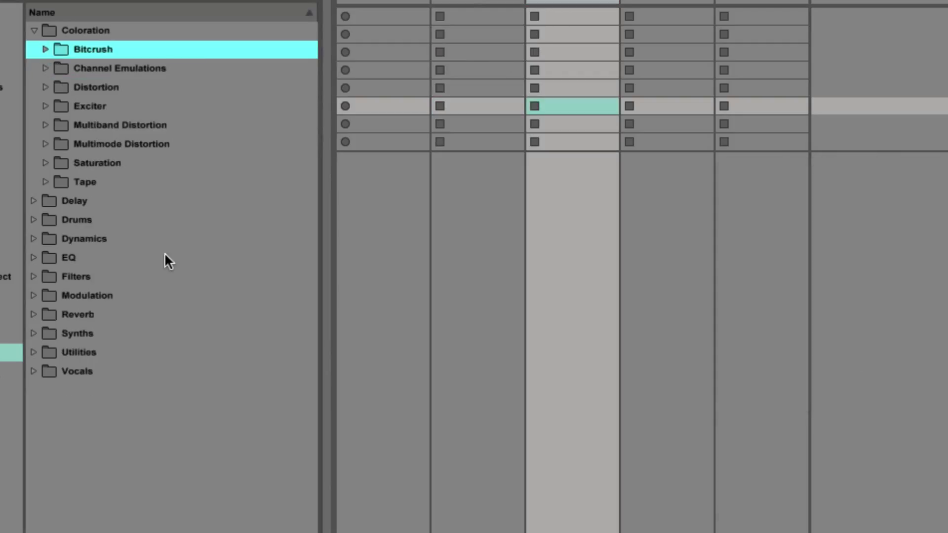
pyautogui.click(34, 296)
pyautogui.click(43, 295)
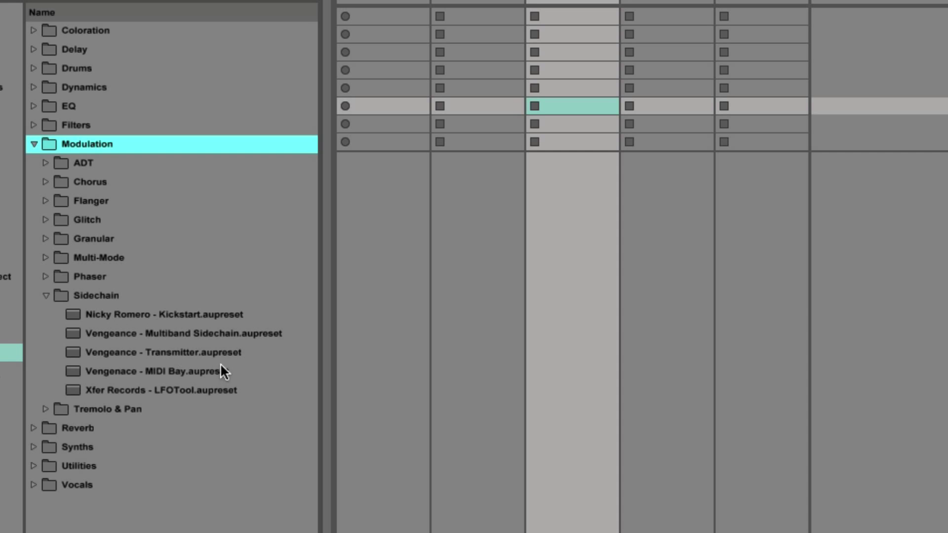
pyautogui.click(46, 295)
pyautogui.click(45, 277)
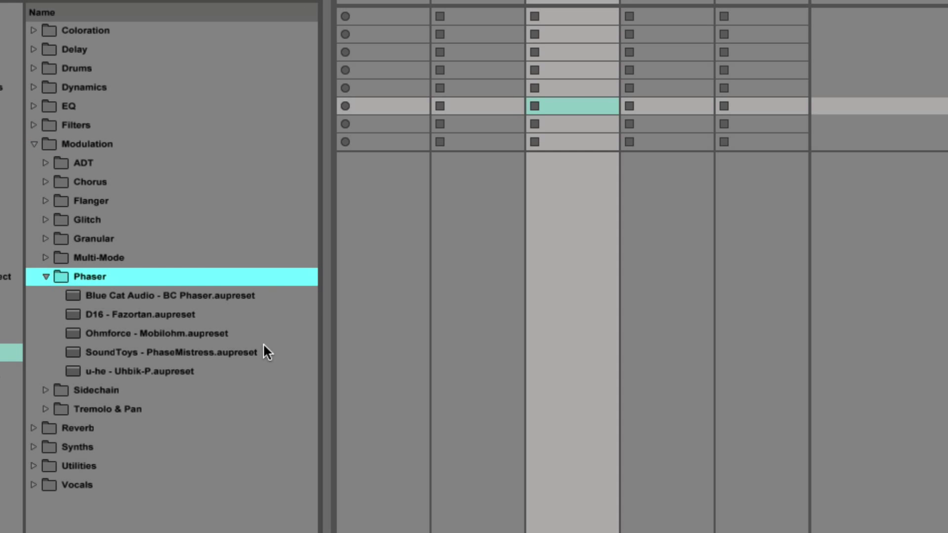
pyautogui.moveTo(148, 370); pyautogui.dragTo(576, 7)
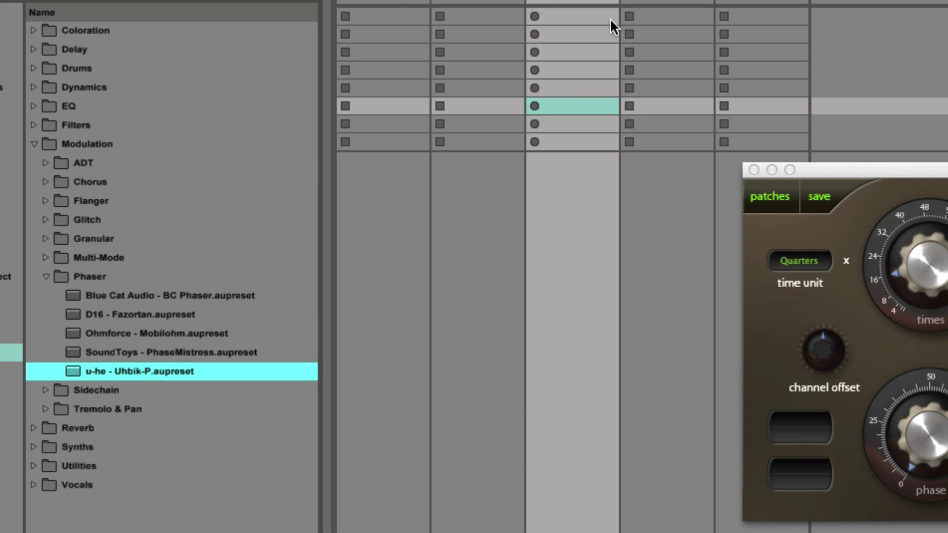
# Step: Return to the first Serum track and raise the Drive amount in its Decapitator
pyautogui.click(381, 2)
pyautogui.click(538, 3)
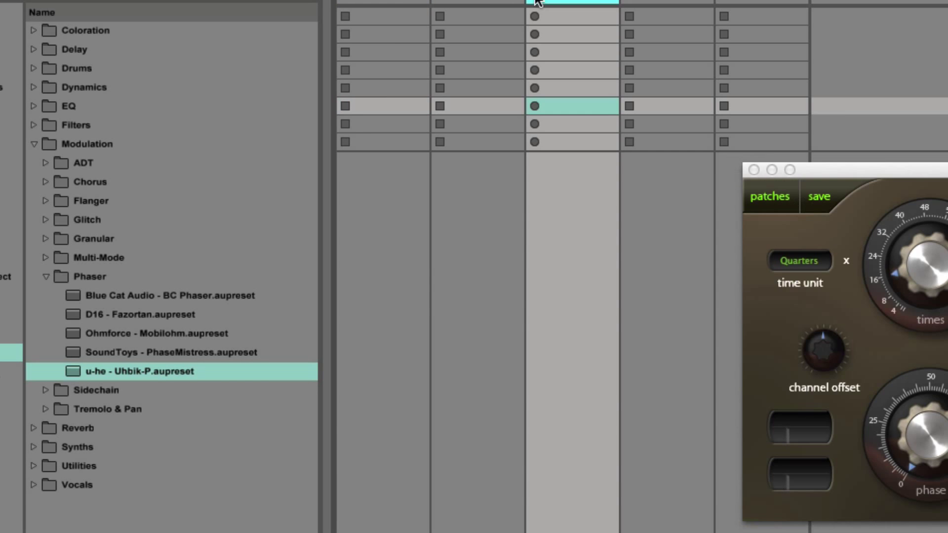
pyautogui.click(459, 2)
pyautogui.click(397, 3)
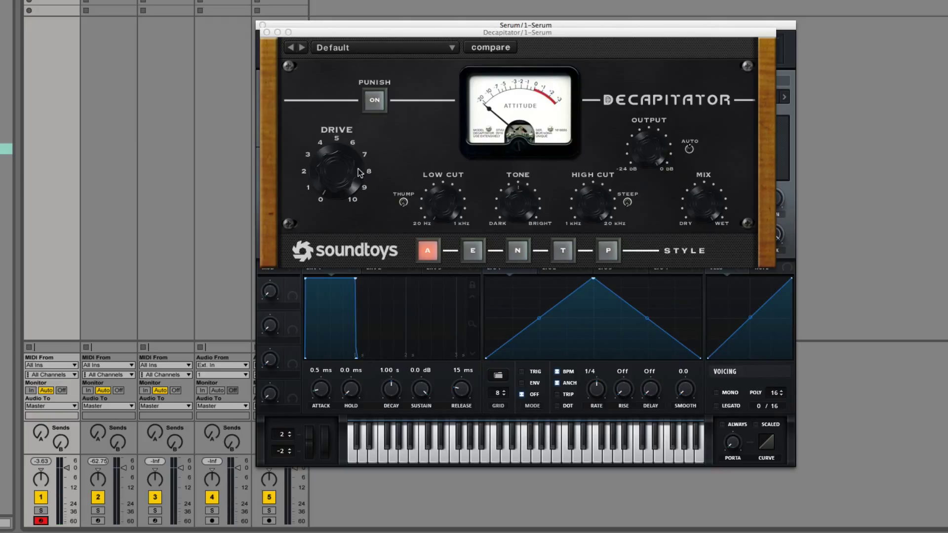
pyautogui.moveTo(344, 172); pyautogui.dragTo(360, 66)
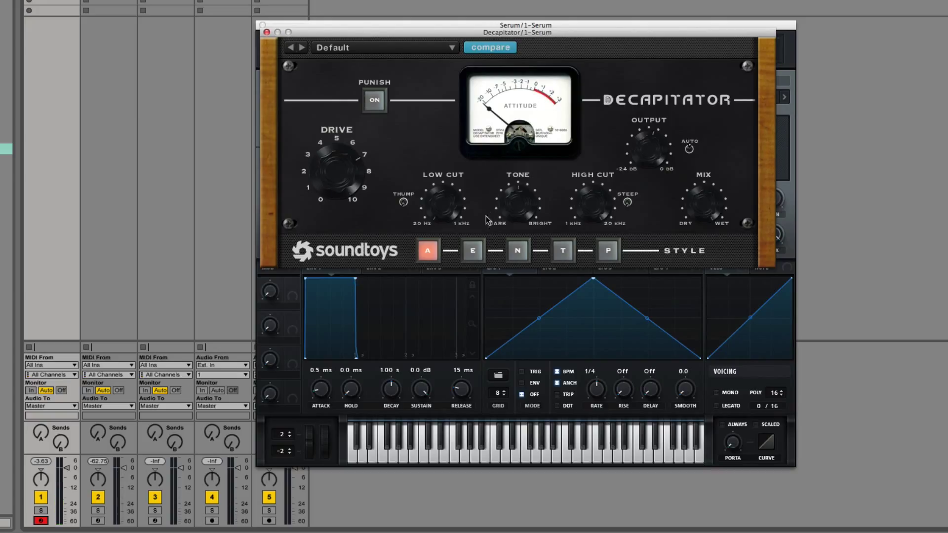
# Step: Audition the Decapitator's E, N and T saturation styles, then return it to style A
pyautogui.click(472, 253)
pyautogui.click(518, 255)
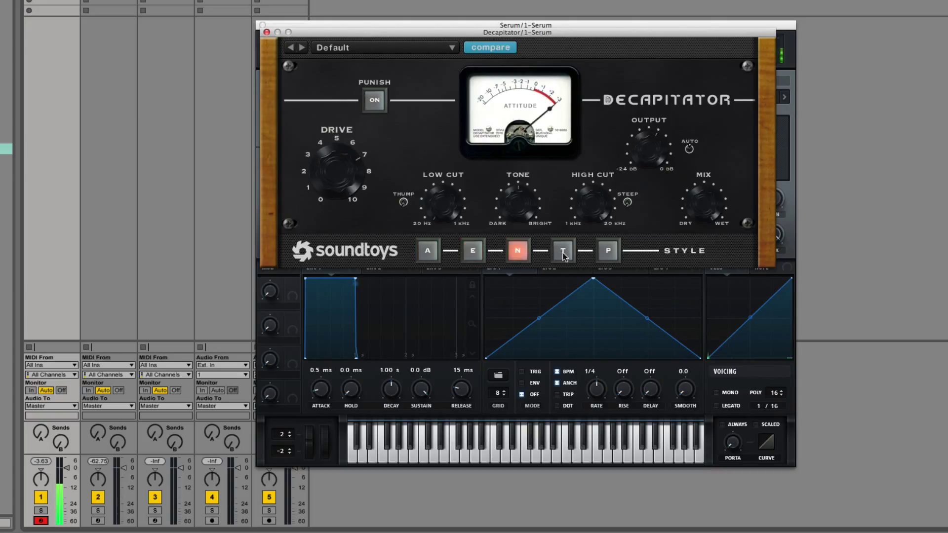
pyautogui.click(563, 255)
pyautogui.click(468, 251)
pyautogui.click(428, 251)
pyautogui.click(472, 251)
pyautogui.click(426, 250)
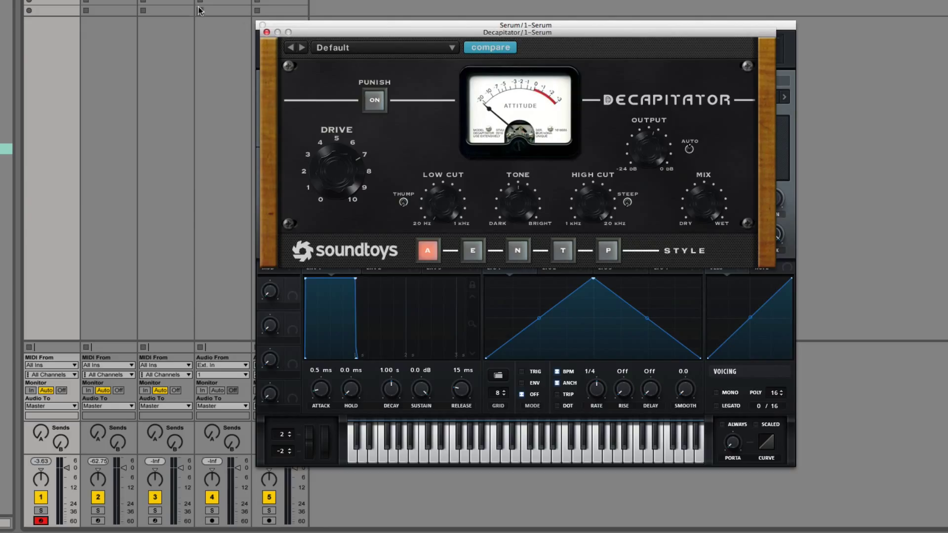
# Step: Create an empty MIDI clip on the first Serum track and set OSC A's fine tuning to -23
pyautogui.doubleClick(52, 1)
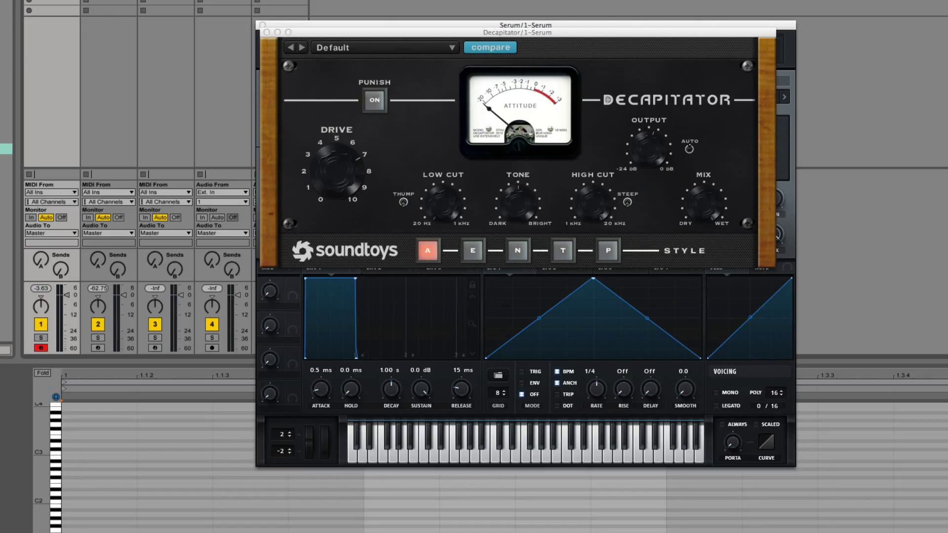
pyautogui.moveTo(363, 33); pyautogui.dragTo(691, 46)
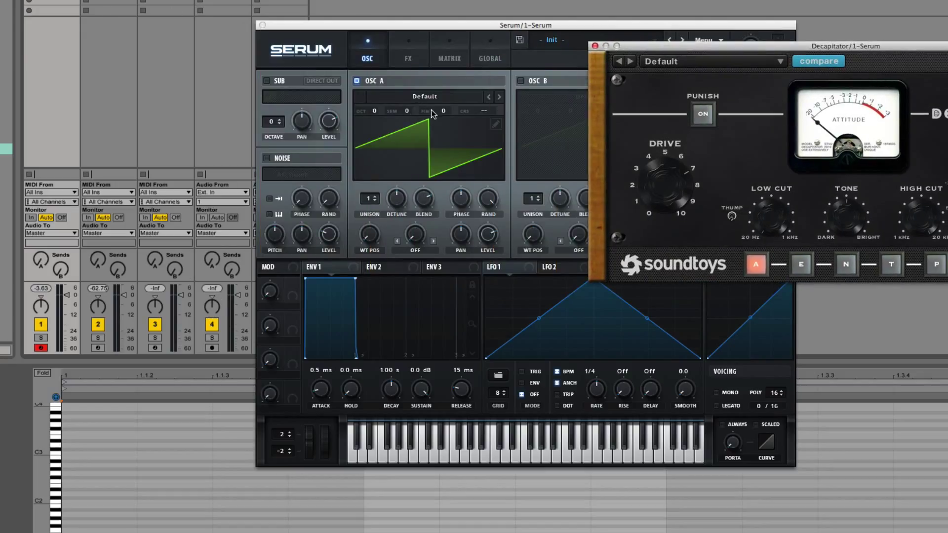
pyautogui.moveTo(431, 110); pyautogui.dragTo(439, 130)
# Step: Draw an F-1 note from the clip's start to about 1.1.4 and play it back
pyautogui.click(223, 425)
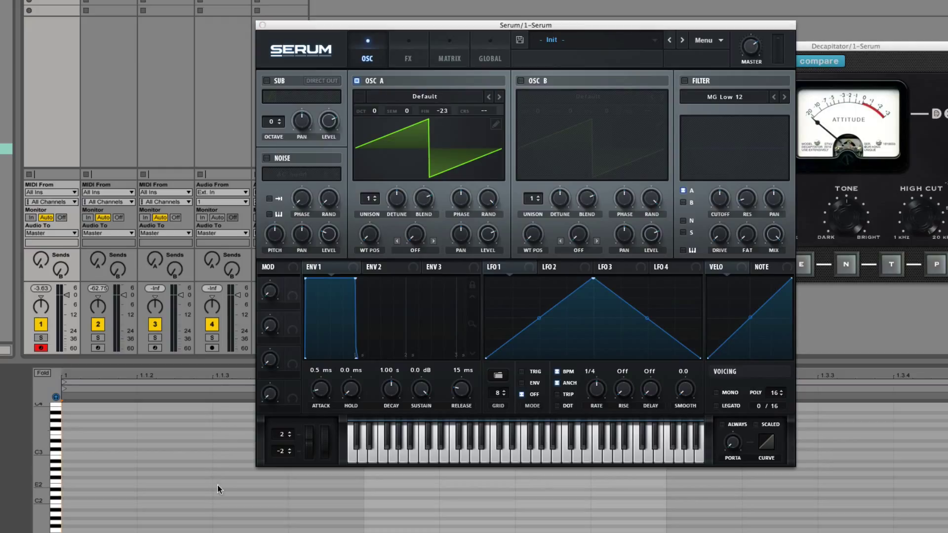
pyautogui.press('space')
pyautogui.scroll(-3, 152, 473)
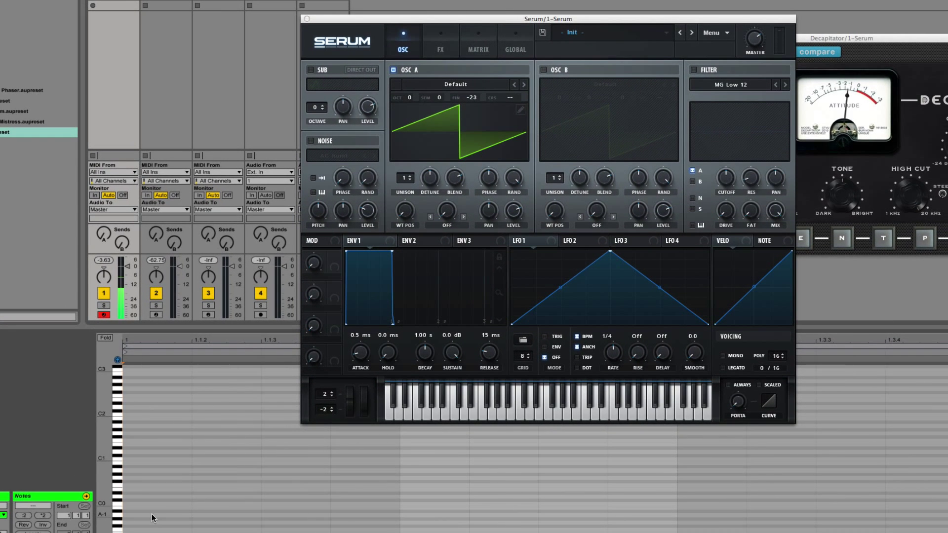
pyautogui.scroll(-2, 152, 514)
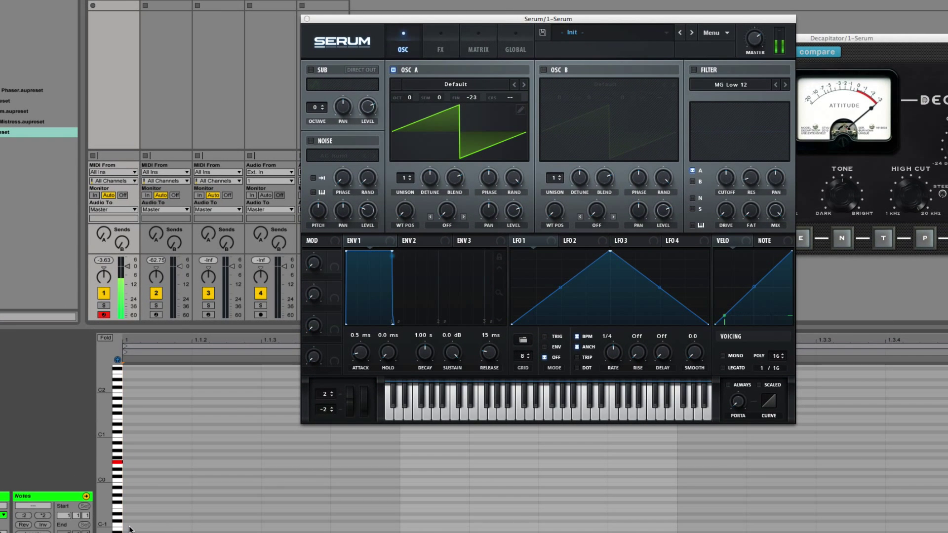
pyautogui.moveTo(134, 505); pyautogui.dragTo(330, 506)
pyautogui.press('space')
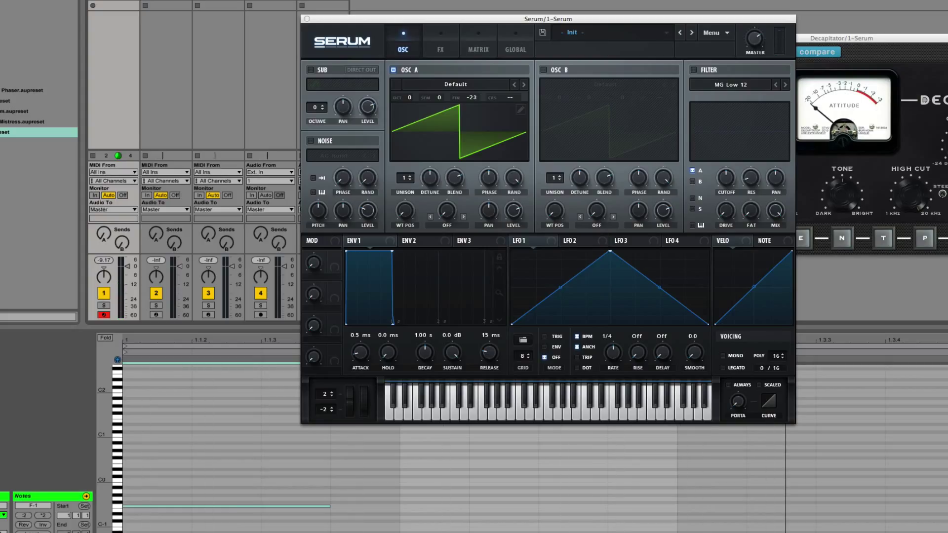
# Step: Freeze the first Serum track and flatten it to audio
pyautogui.rightClick(118, 0)
pyautogui.click(185, 0)
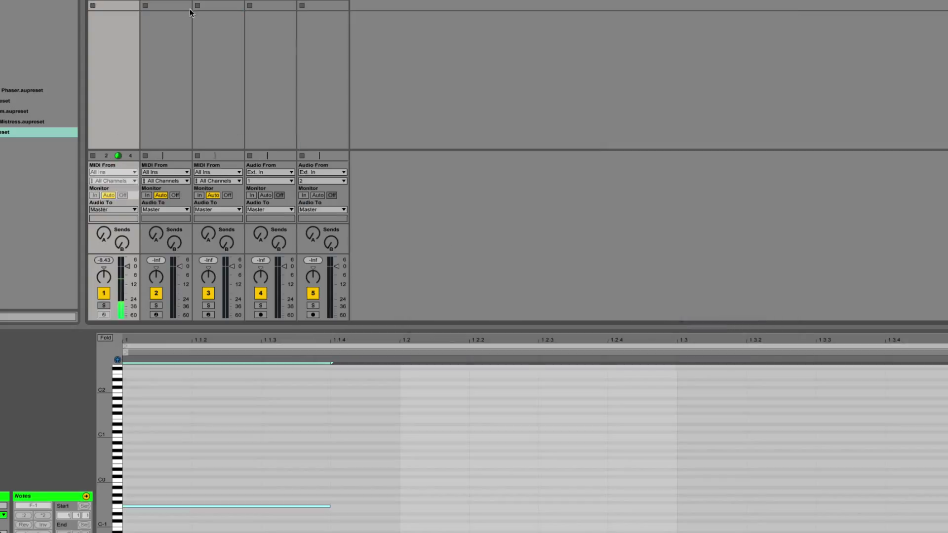
pyautogui.rightClick(115, 4)
pyautogui.click(133, 6)
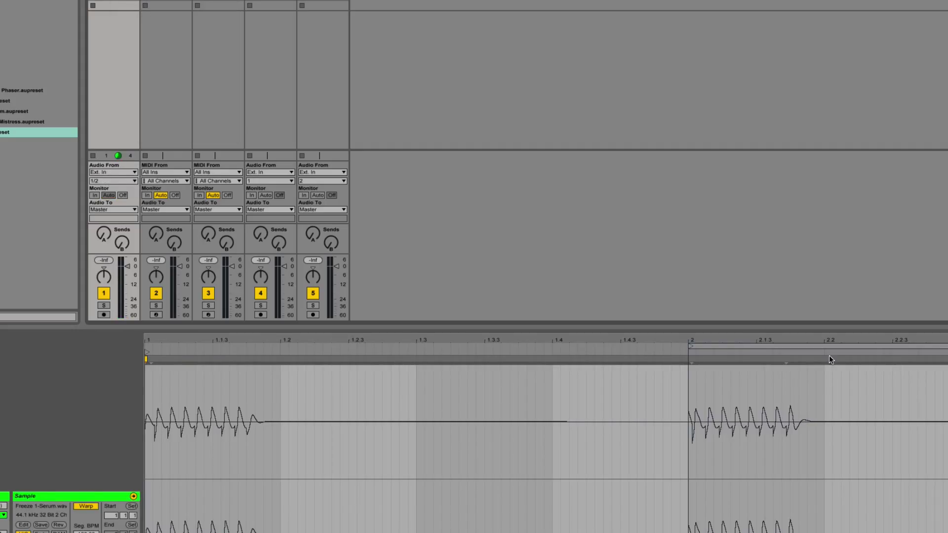
# Step: Move the audio clip's loop to the first bar and reveal its sample file in Finder
pyautogui.moveTo(846, 346); pyautogui.dragTo(109, 348)
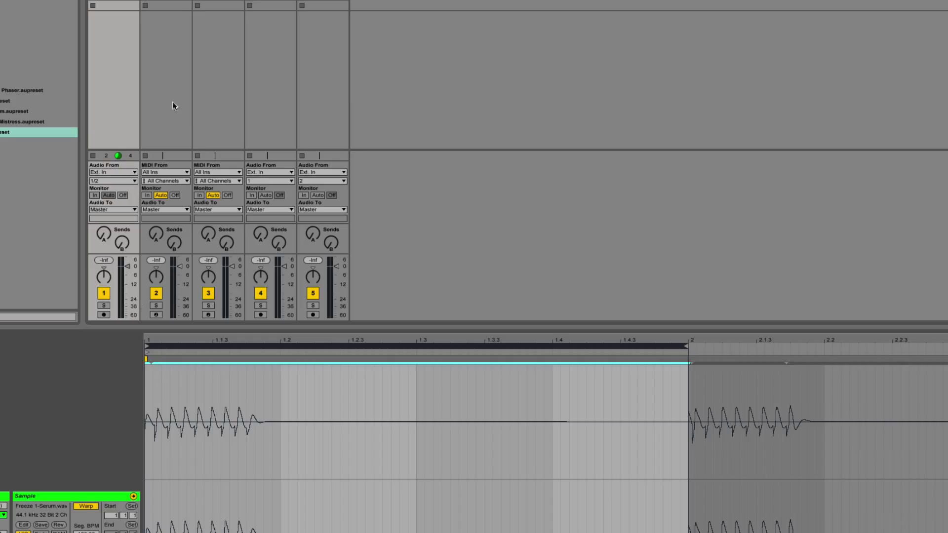
pyautogui.rightClick(118, 6)
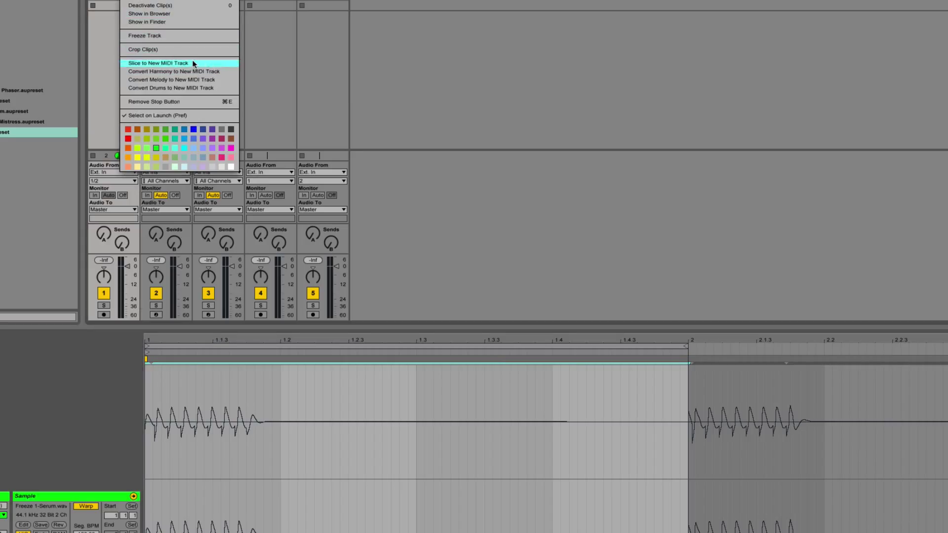
pyautogui.click(166, 21)
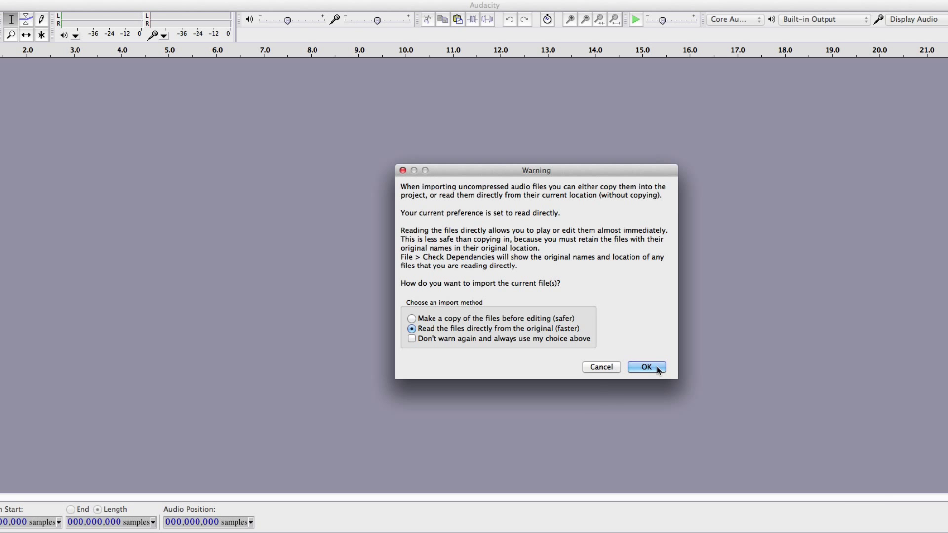
# Step: Import the rendered Freeze 1-Serum file into Audacity, reading it directly from the original, and delete the audio after about 0.44 s
pyautogui.click(647, 367)
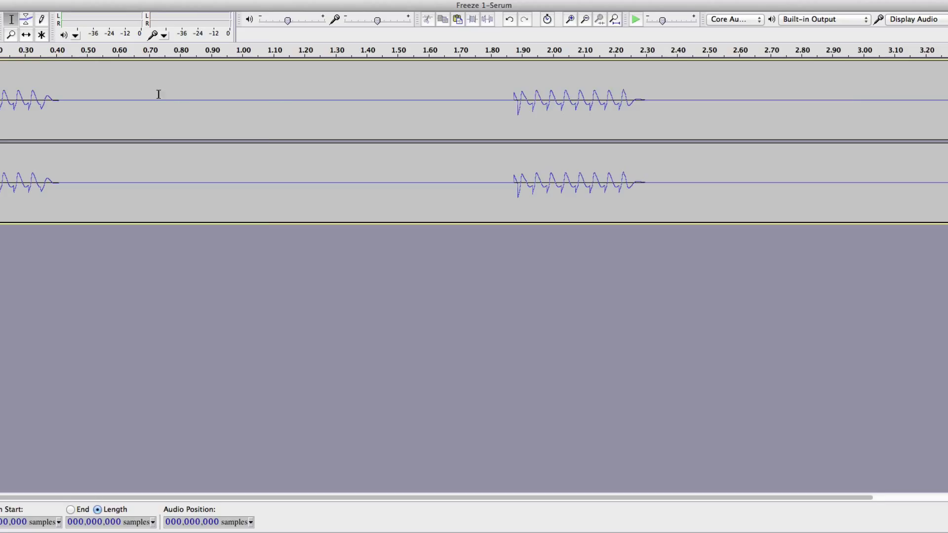
pyautogui.moveTo(158, 93); pyautogui.dragTo(945, 98)
pyautogui.press('Delete')
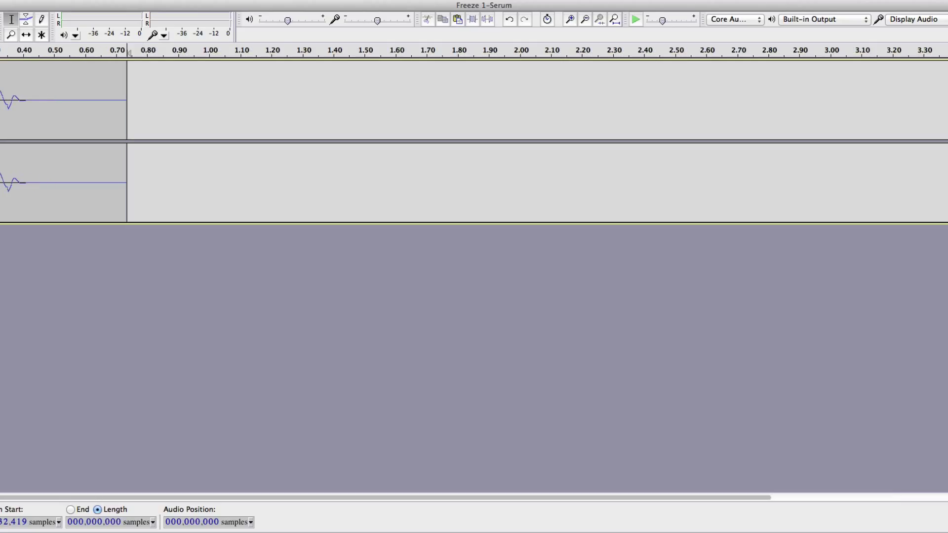
pyautogui.click(584, 19)
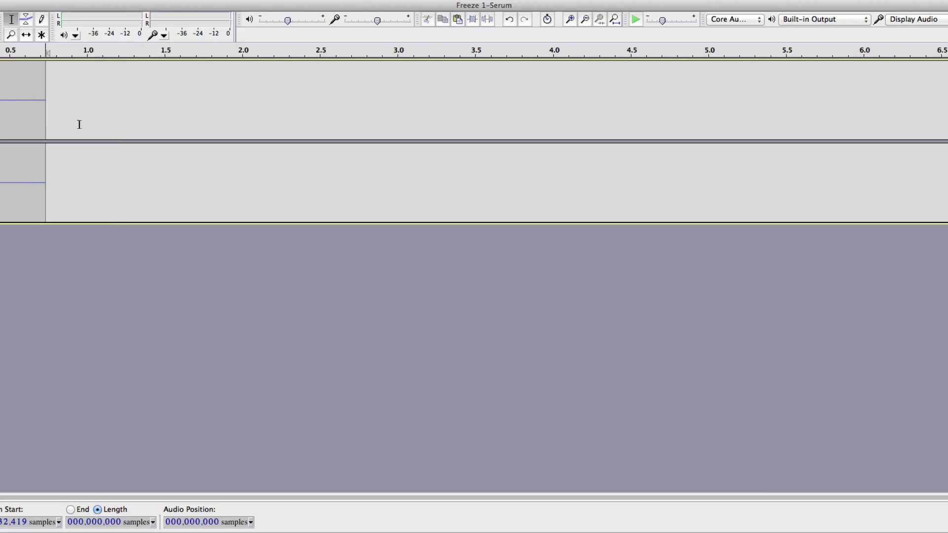
pyautogui.moveTo(2, 106); pyautogui.dragTo(113, 170)
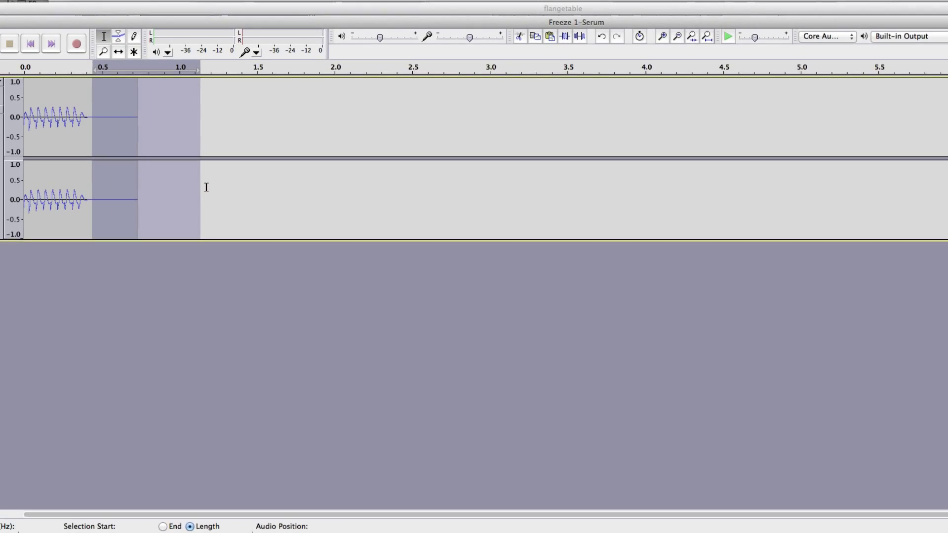
pyautogui.press('Delete')
# Step: Examine the start of the trimmed Freeze 1-Serum waveform and its first cycles
pyautogui.click(680, 40)
pyautogui.click(681, 39)
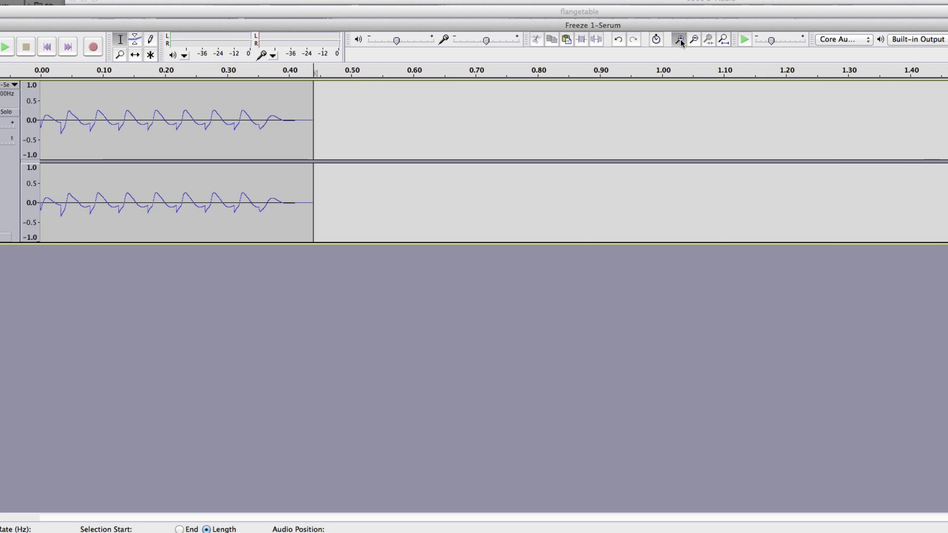
pyautogui.click(681, 39)
pyautogui.click(681, 40)
pyautogui.click(680, 39)
pyautogui.click(46, 47)
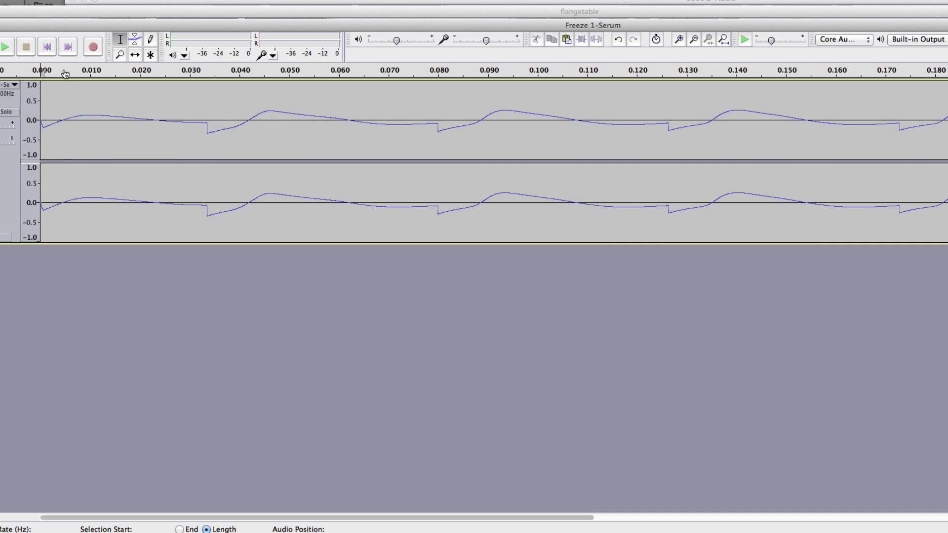
pyautogui.click(254, 122)
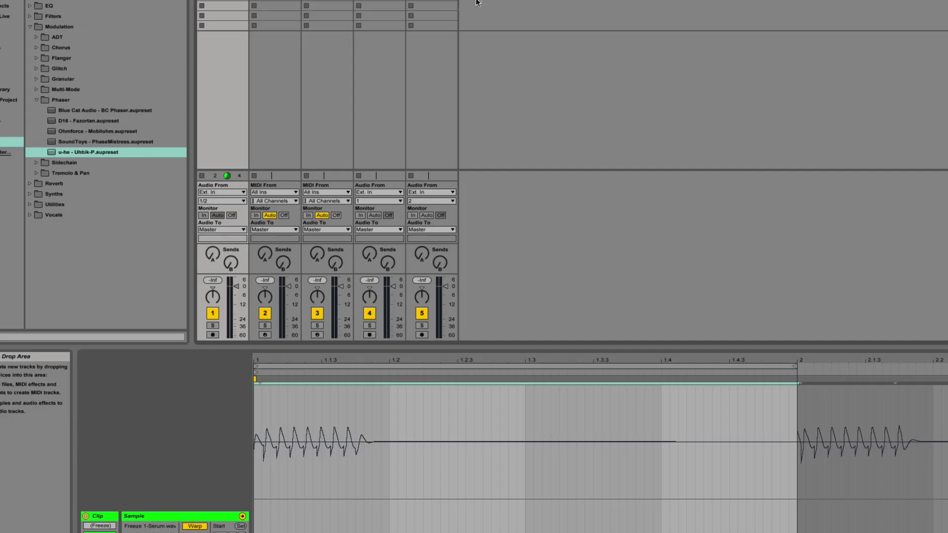
# Step: Switch to Ableton Live, undo the flattening and freezing of the first track, and open its Serum editor
pyautogui.press('Up')
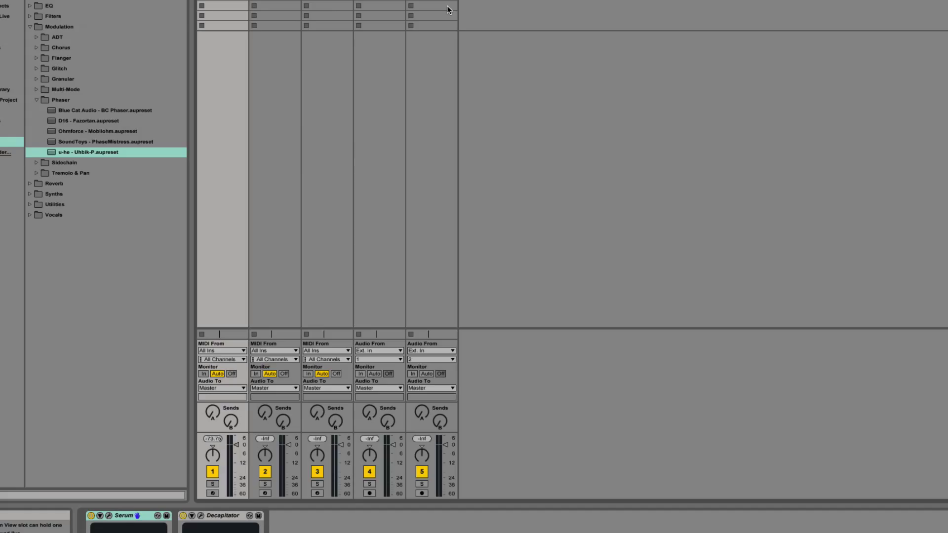
pyautogui.click(109, 515)
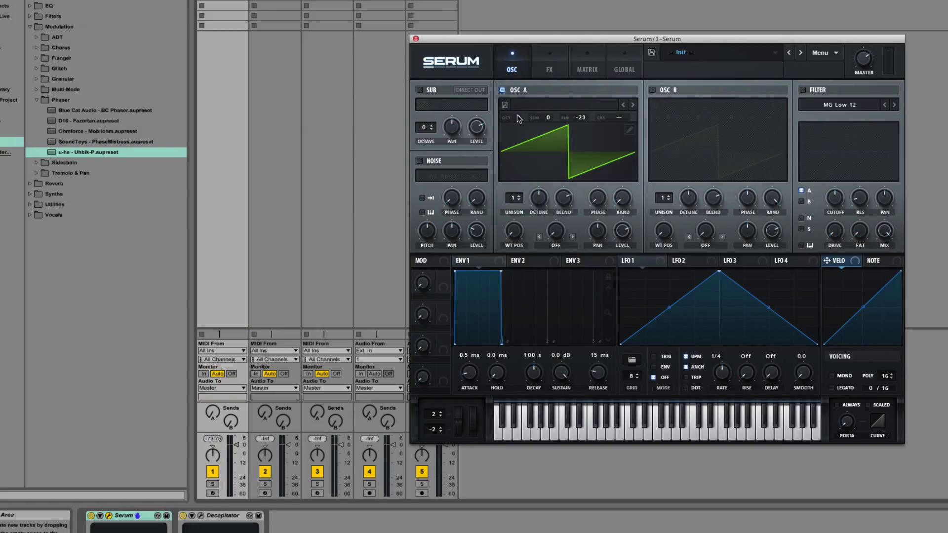
# Step: Freeze the first Serum track, flatten it to audio and open the resulting clip
pyautogui.rightClick(224, 0)
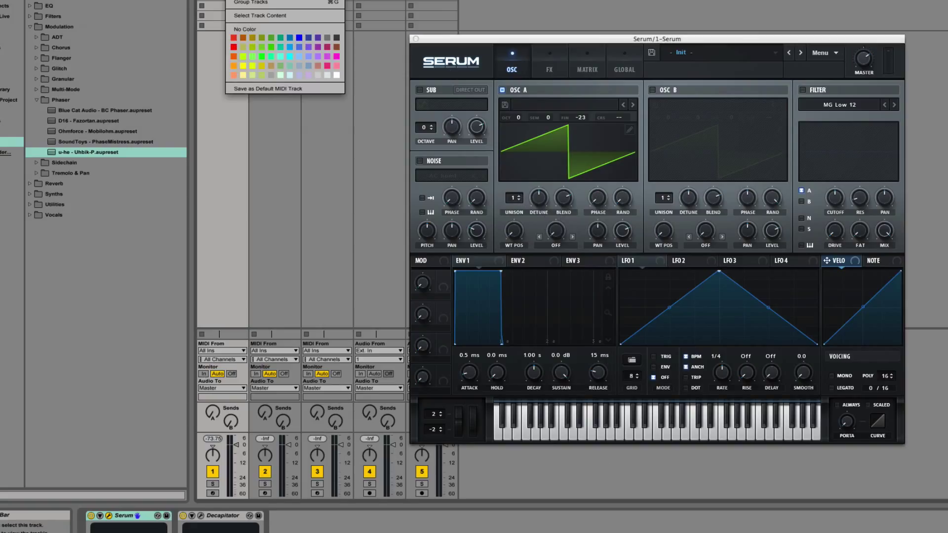
pyautogui.click(246, 2)
pyautogui.rightClick(225, 4)
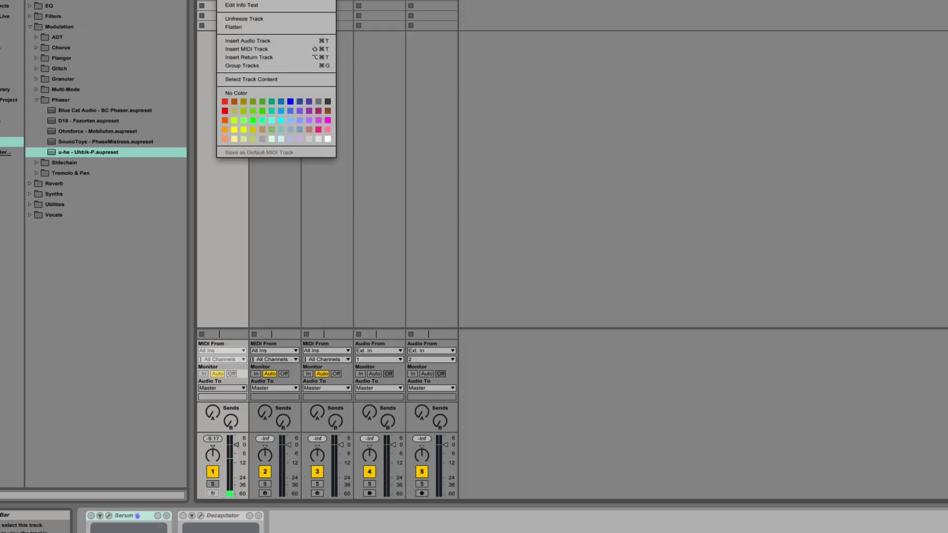
pyautogui.click(234, 27)
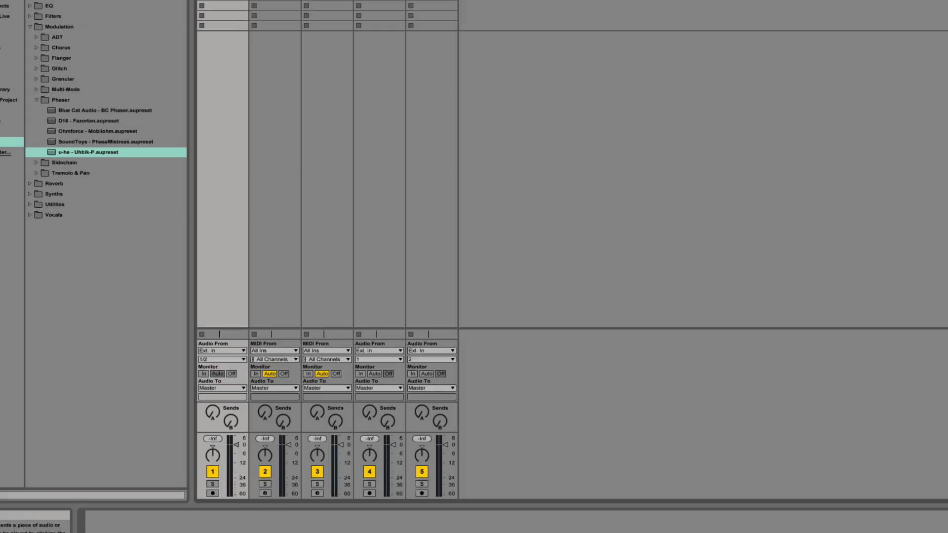
pyautogui.doubleClick(222, 1)
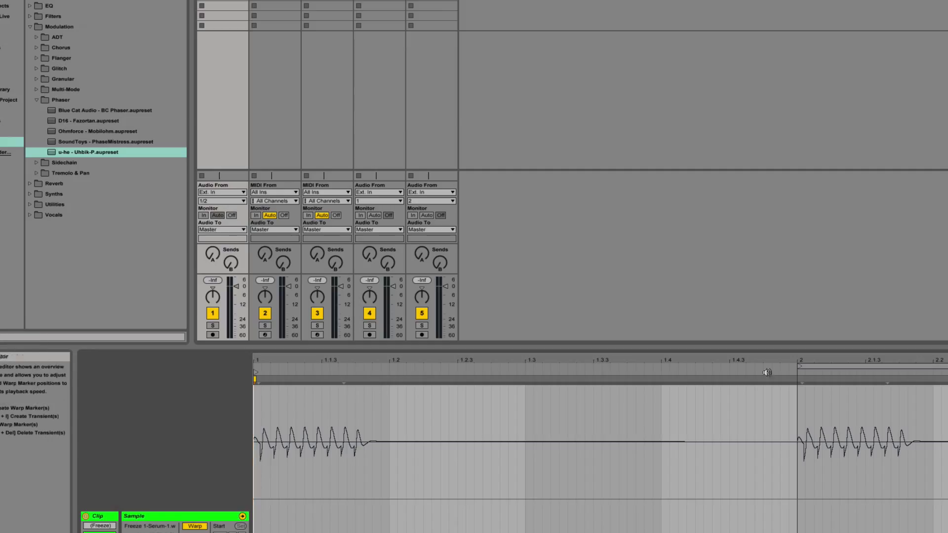
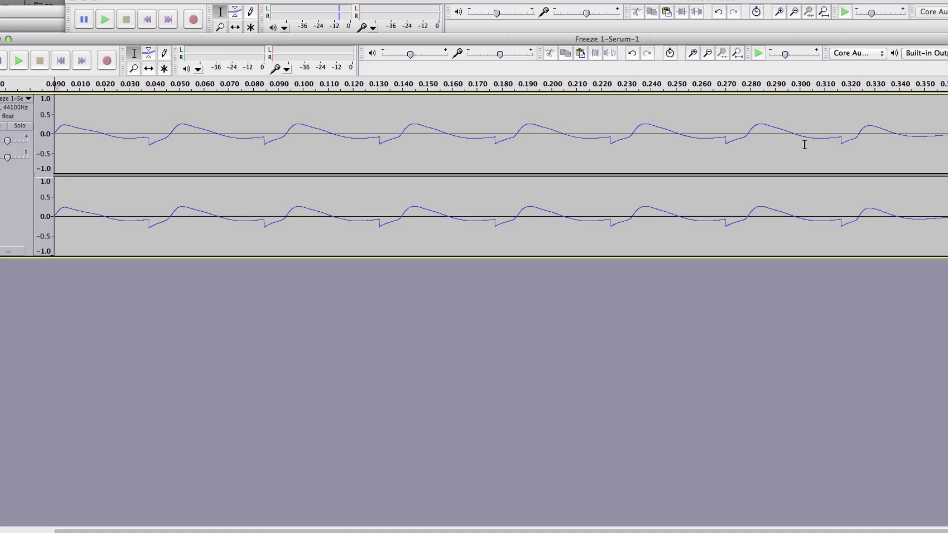
# Step: In Audacity, place the cursor at the zero crossing ending the first cycle of Freeze 1-Serum-1, at about 0.0467 s
pyautogui.click(171, 132)
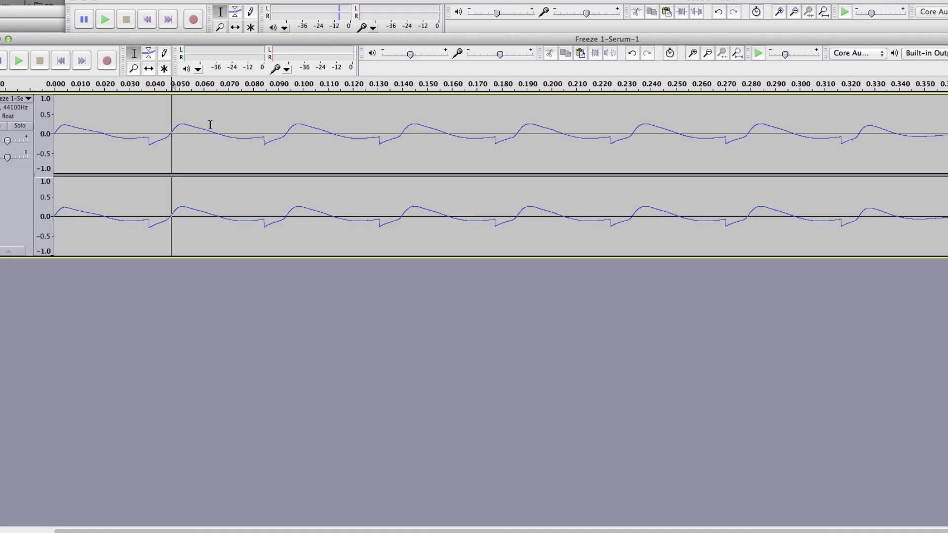
pyautogui.press('z')
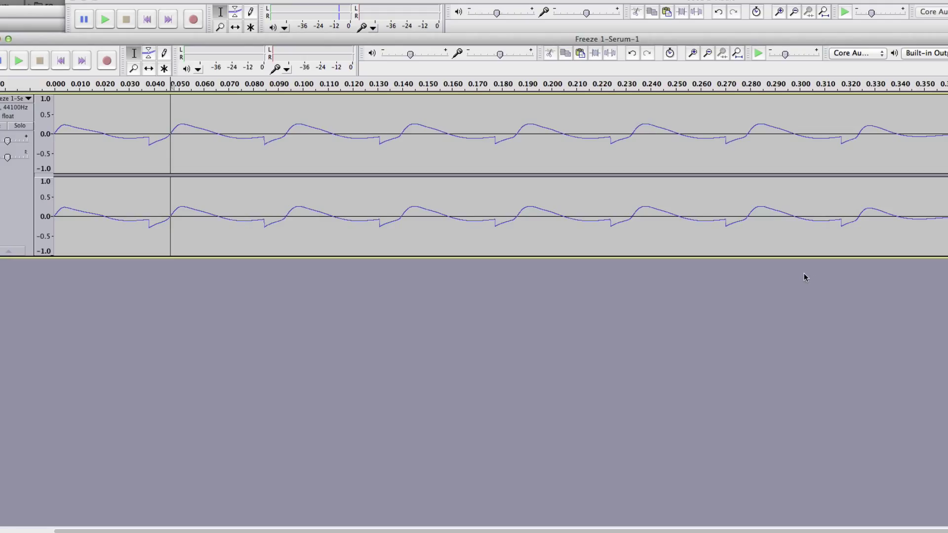
pyautogui.click(692, 54)
pyautogui.click(692, 53)
pyautogui.click(693, 53)
pyautogui.click(692, 54)
pyautogui.click(693, 53)
pyautogui.click(692, 53)
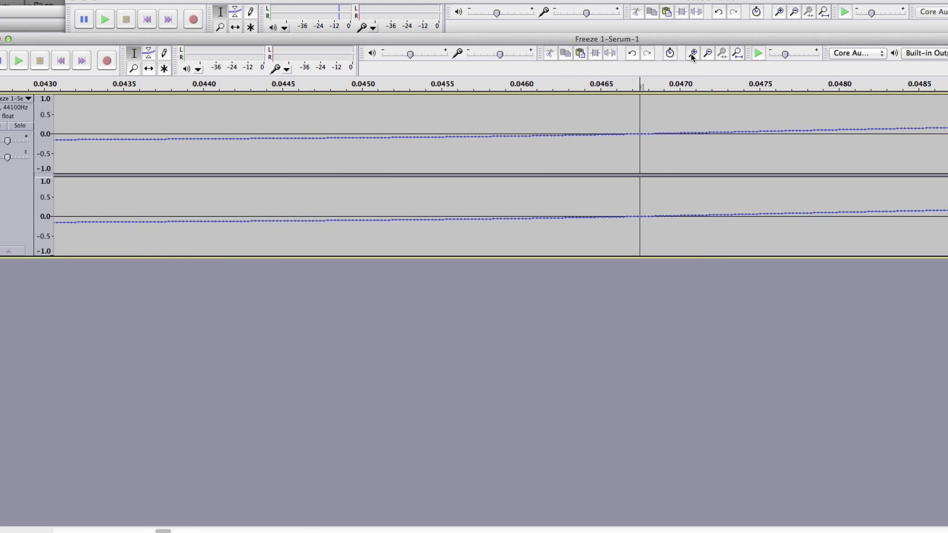
# Step: Move the cursor back to about 0.0465 s, just before the zero crossing
pyautogui.click(482, 116)
pyautogui.click(401, 121)
pyautogui.click(620, 128)
pyautogui.click(597, 127)
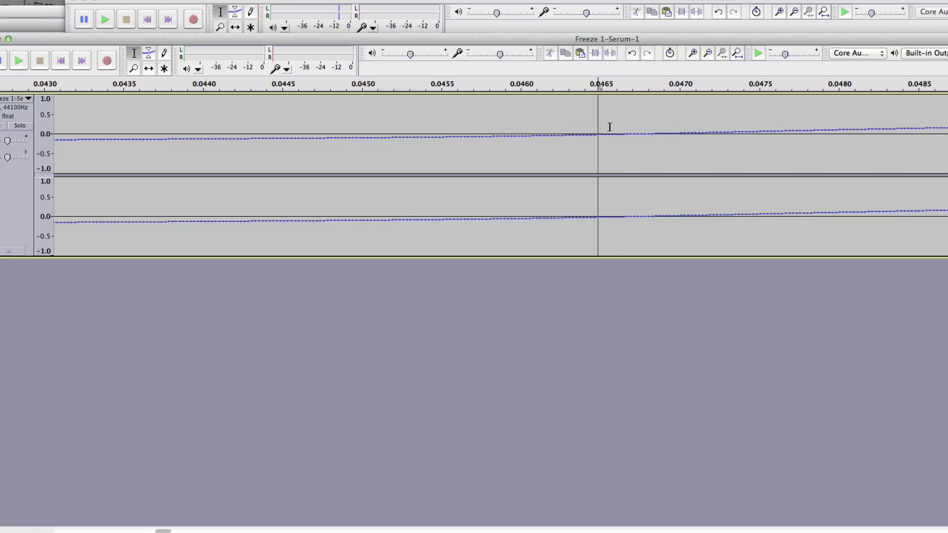
pyautogui.click(611, 127)
pyautogui.click(602, 128)
pyautogui.click(599, 128)
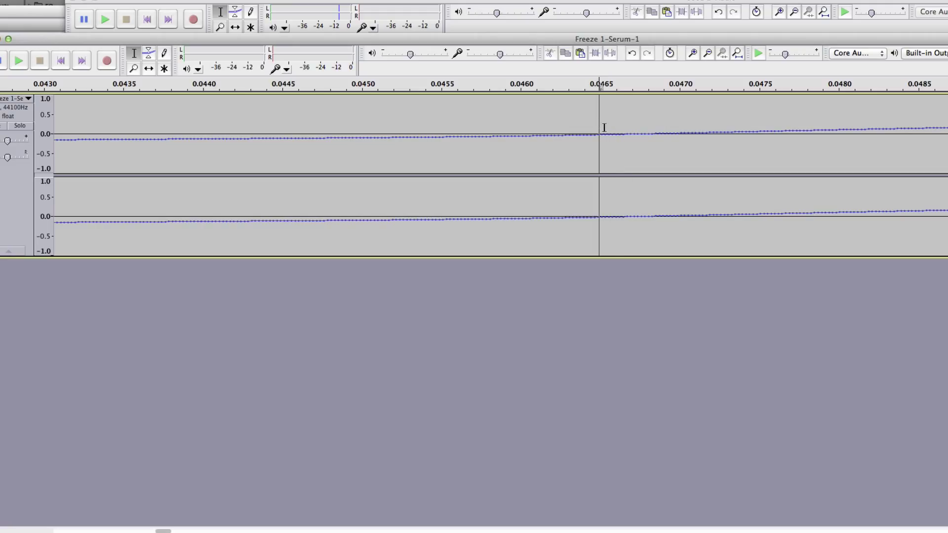
# Step: Nudge the cursor in fine increments to about 0.04645 s to mark the cut point
pyautogui.press('Left')
pyautogui.press('Left')
pyautogui.press('Left')
pyautogui.press('Left')
pyautogui.press('Left')
pyautogui.press('Left')
pyautogui.press('Left')
pyautogui.press('Left')
pyautogui.press('Left')
pyautogui.press('Left')
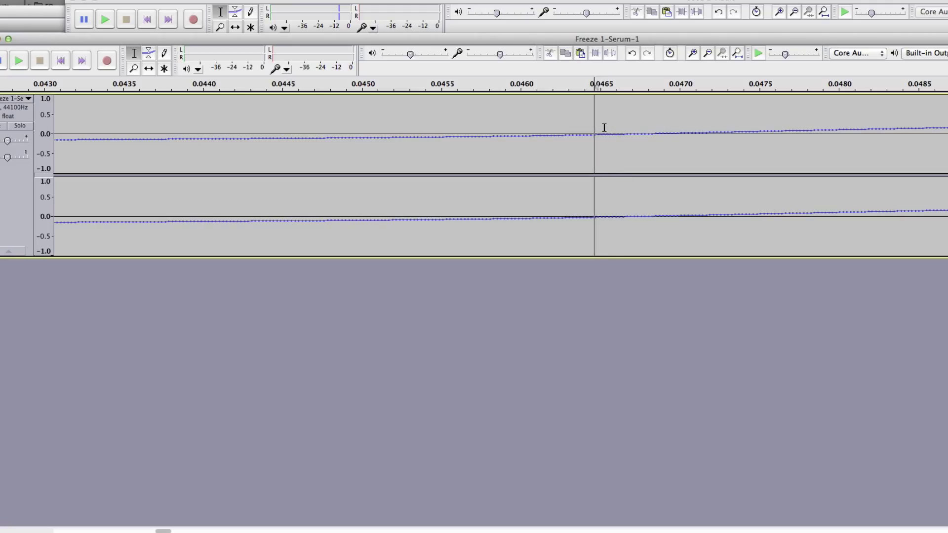
pyautogui.press('Left')
pyautogui.press('Left')
pyautogui.press('Left')
pyautogui.press('Left')
pyautogui.press('Right')
pyautogui.press('Right')
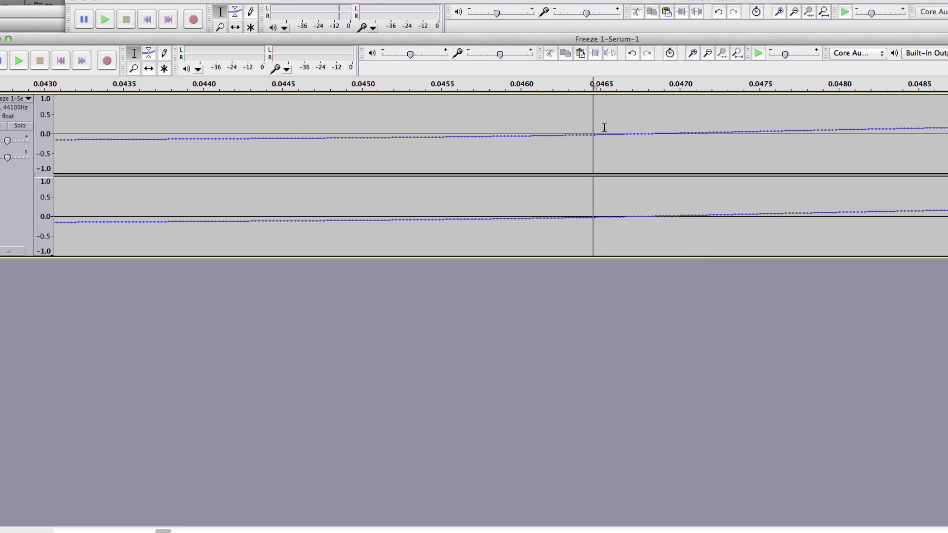
pyautogui.press('Left')
pyautogui.press('Left')
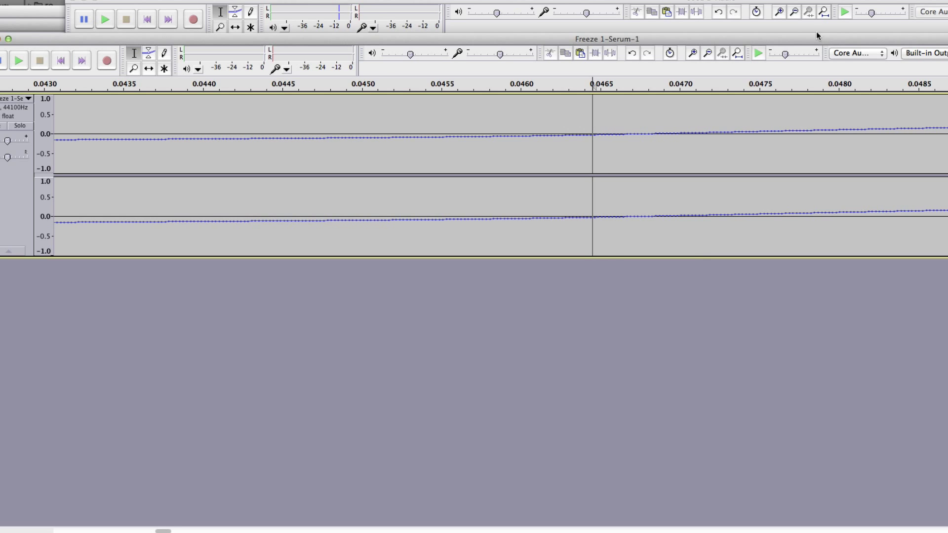
# Step: Delete all audio after the cursor so that only the first waveform cycle is kept
pyautogui.click(707, 53)
pyautogui.click(708, 54)
pyautogui.click(708, 53)
pyautogui.click(708, 53)
pyautogui.click(707, 54)
pyautogui.click(709, 52)
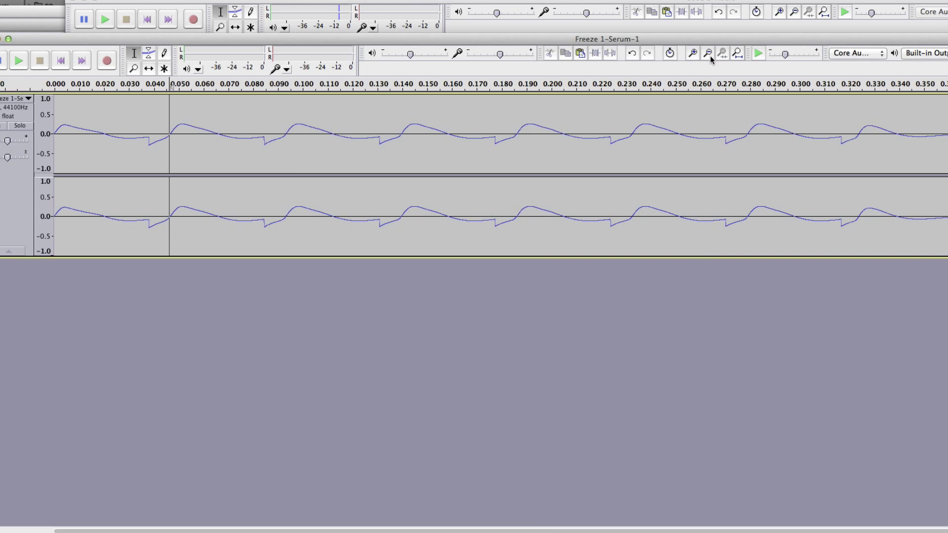
pyautogui.click(711, 53)
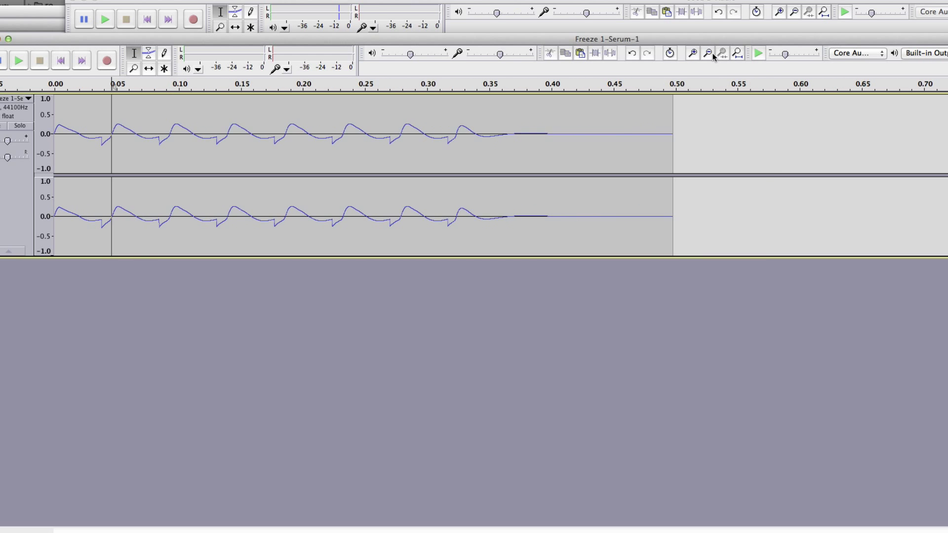
pyautogui.keyDown('shift'); pyautogui.click(768, 154); pyautogui.keyUp('shift')
pyautogui.press('Delete')
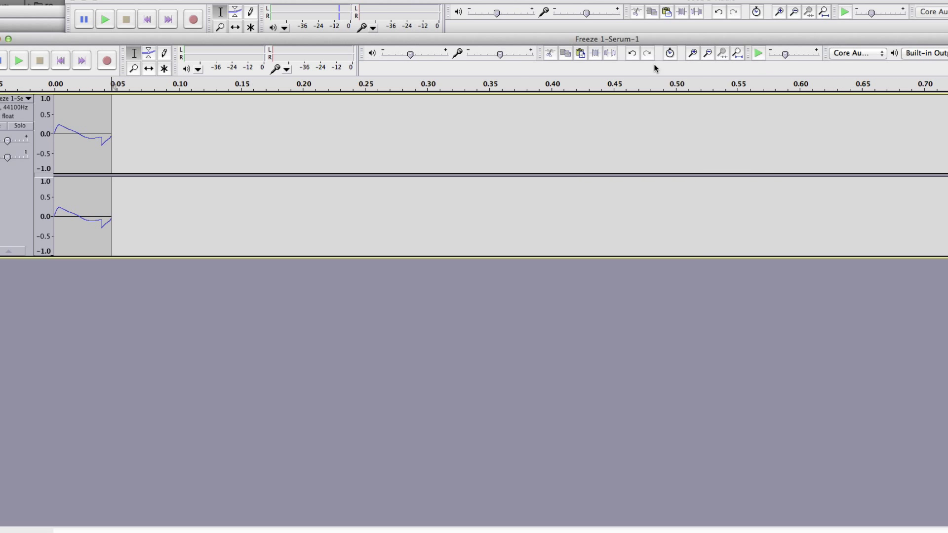
# Step: Examine the remaining single cycle and move the cursor to its end
pyautogui.click(693, 53)
pyautogui.click(693, 53)
pyautogui.click(694, 54)
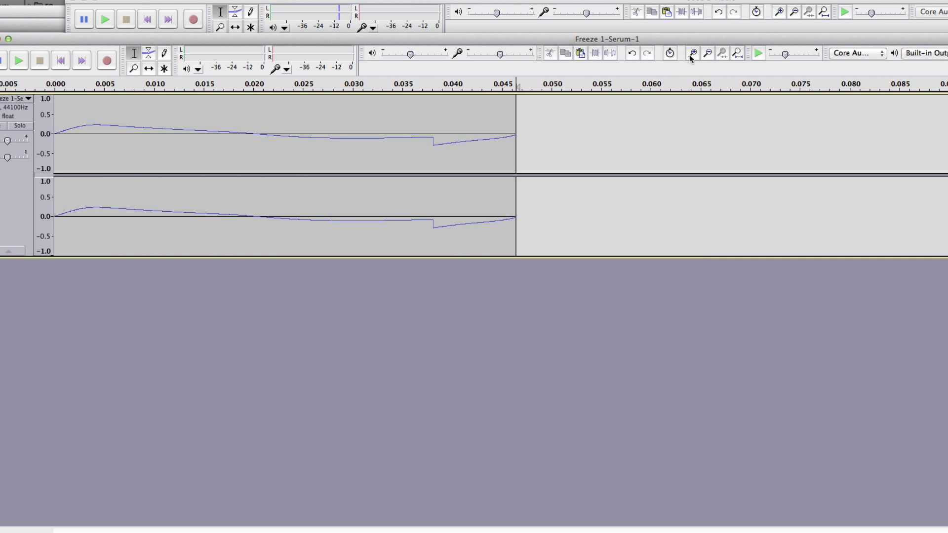
pyautogui.click(216, 129)
pyautogui.click(286, 129)
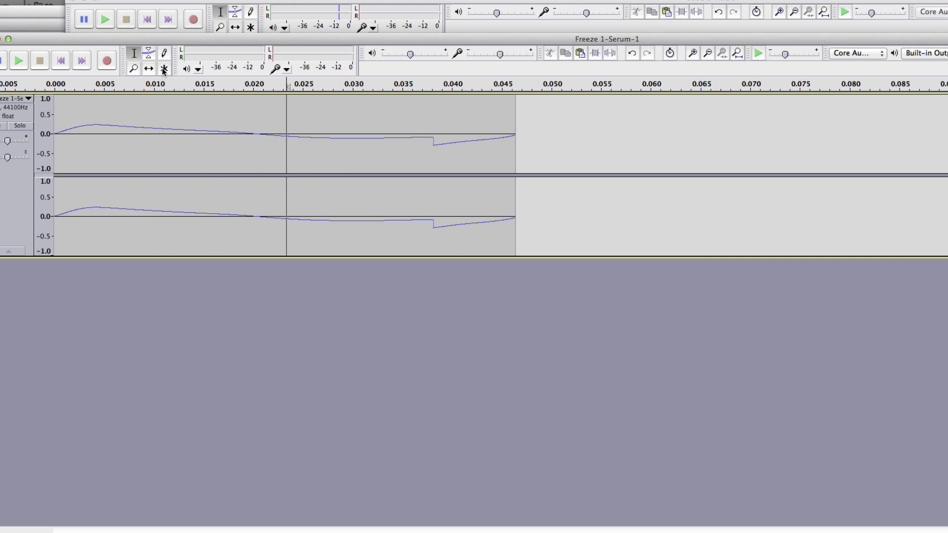
pyautogui.click(75, 61)
# Step: Export the single-cycle audio to the Desktop as decap2048 in the Other uncompressed files format
pyautogui.click(22, 0)
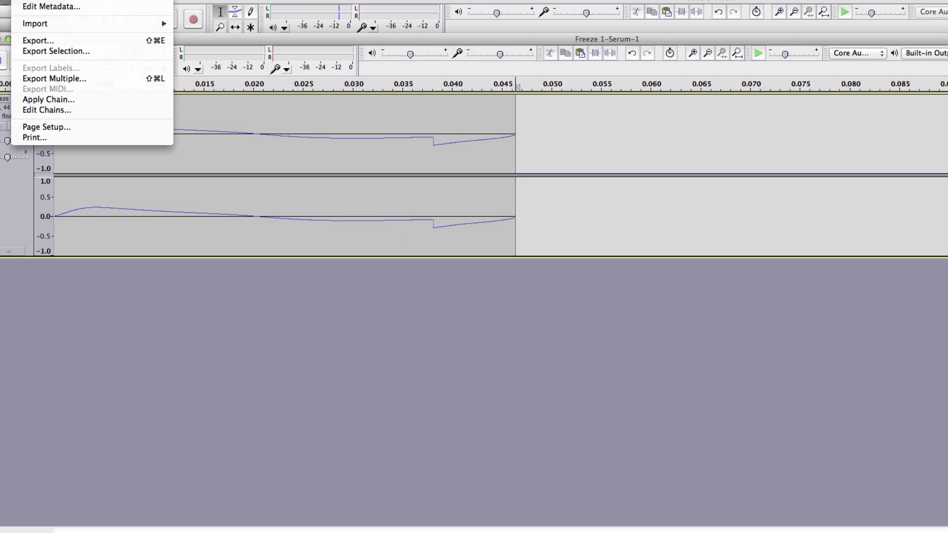
pyautogui.click(39, 41)
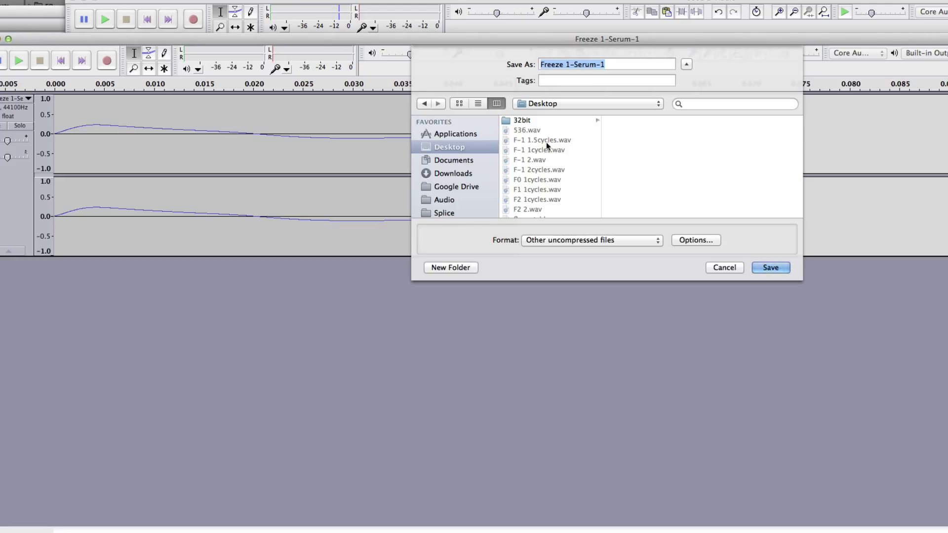
pyautogui.write('decap2048')
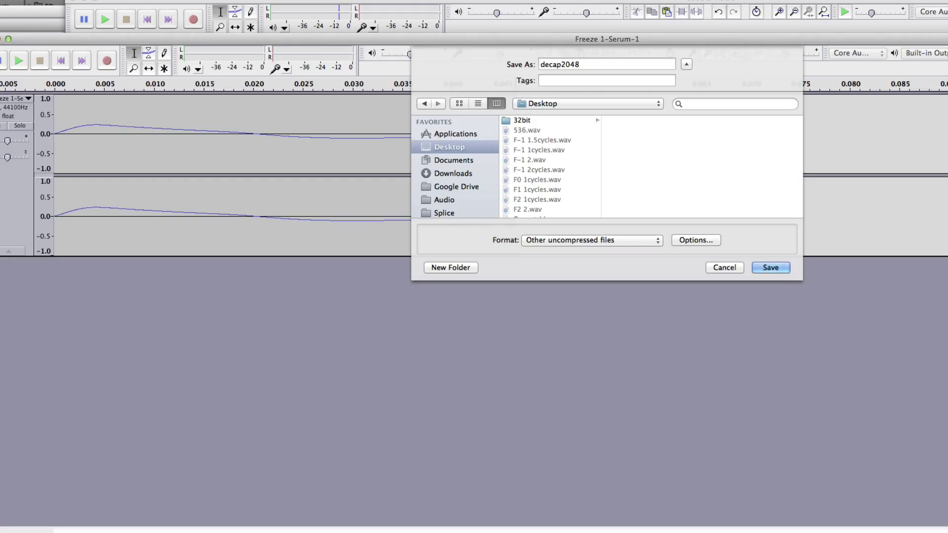
pyautogui.press('Return')
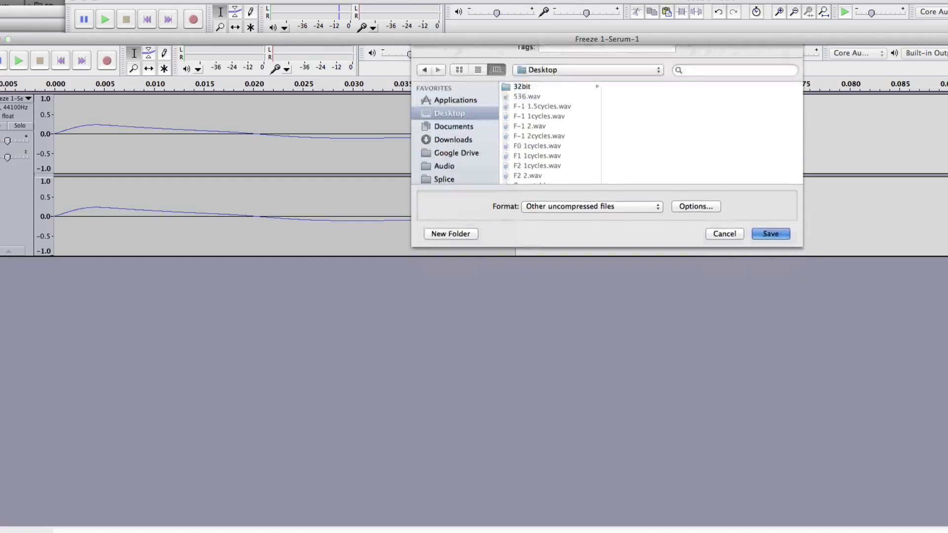
pyautogui.click(741, 471)
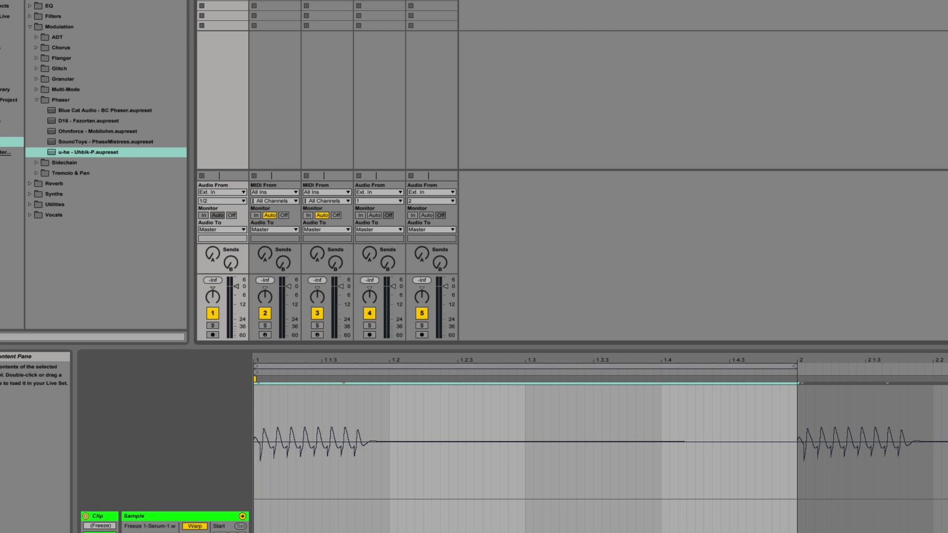
# Step: Load the Serum instrument from the Xfer Records plug-ins onto a new track
pyautogui.click(2, 6)
pyautogui.click(2, 0)
pyautogui.click(12, 27)
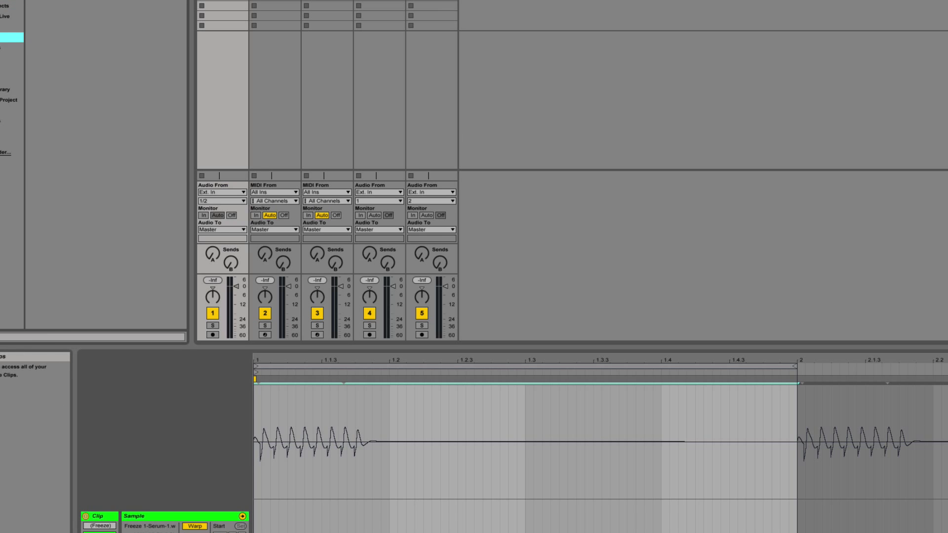
pyautogui.scroll(-15, 84, 197)
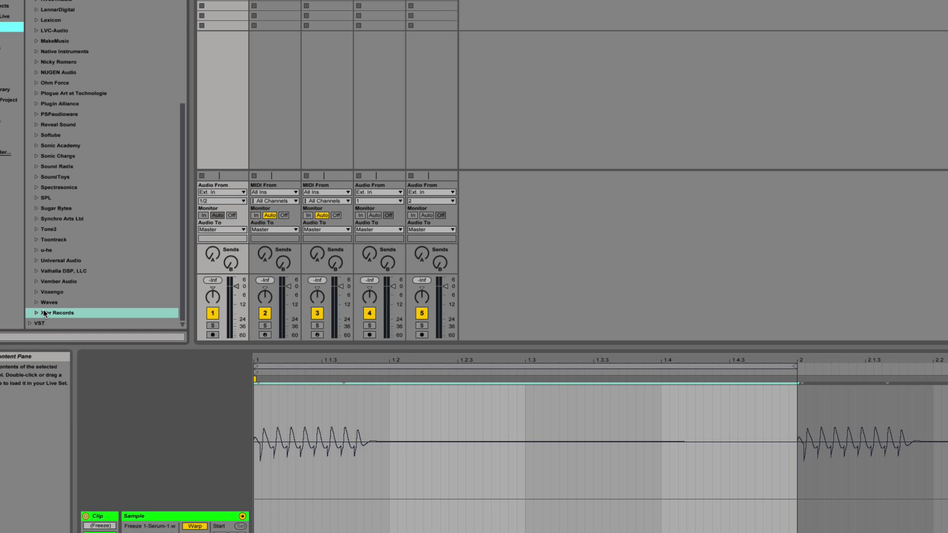
pyautogui.click(43, 313)
pyautogui.click(42, 313)
pyautogui.click(63, 311)
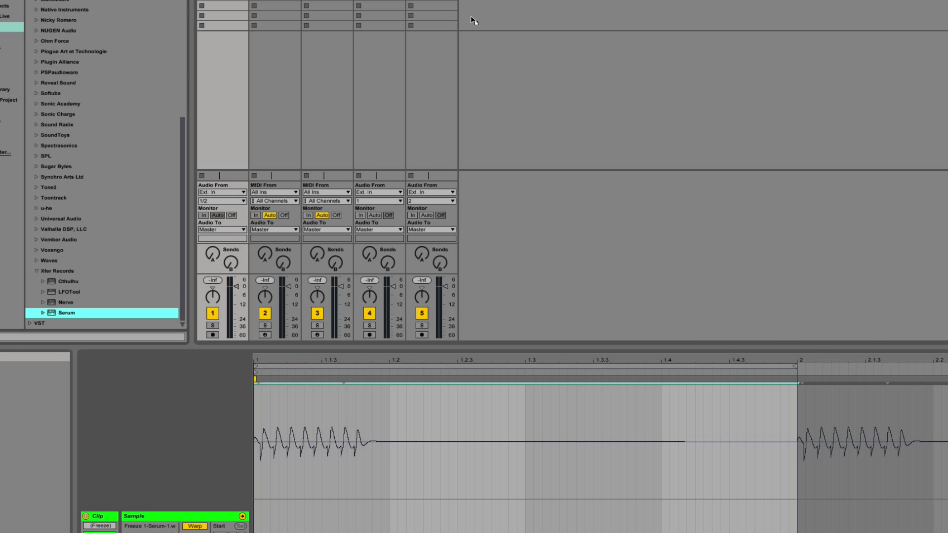
pyautogui.moveTo(468, 18); pyautogui.dragTo(469, 17)
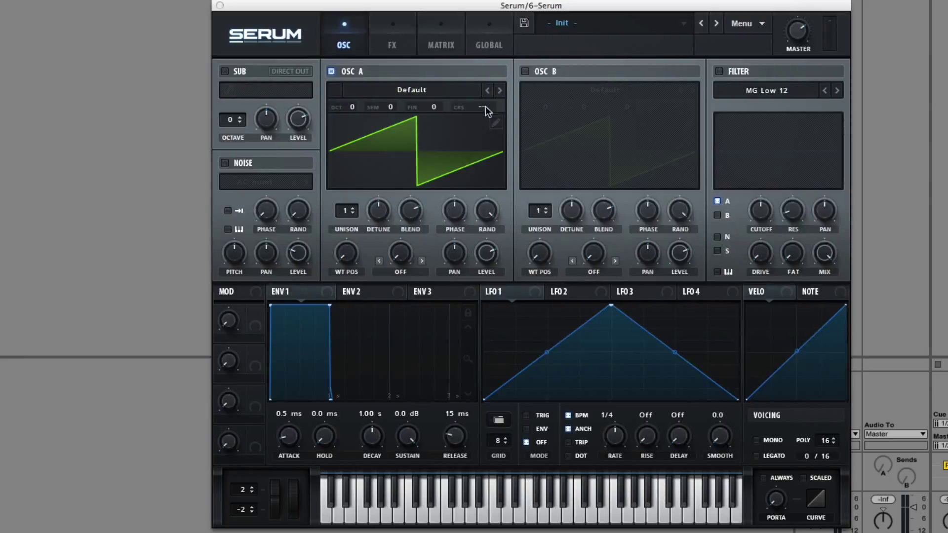
# Step: Open Oscillator A's wavetable editor and enter 2048 as the formula to set the sample split size
pyautogui.click(495, 123)
pyautogui.click(572, 394)
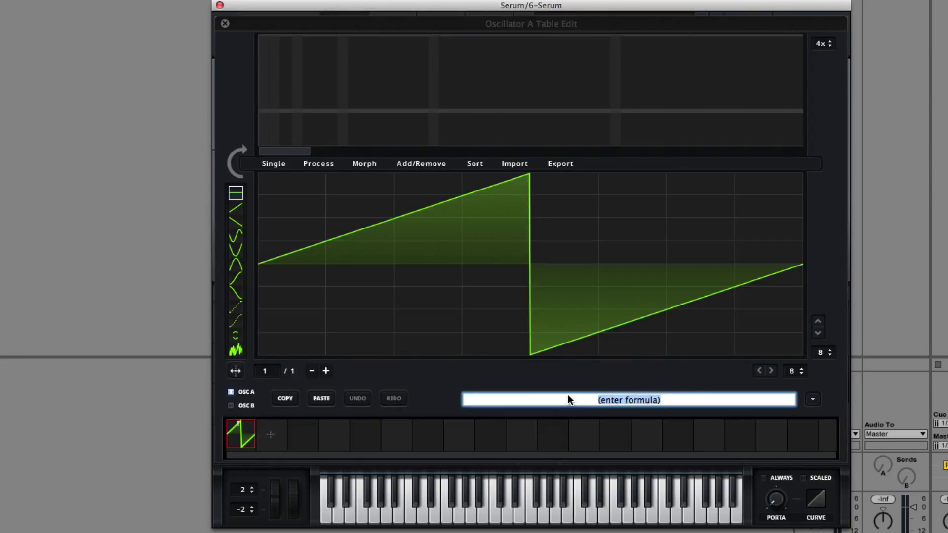
pyautogui.write('2048')
pyautogui.press('Return')
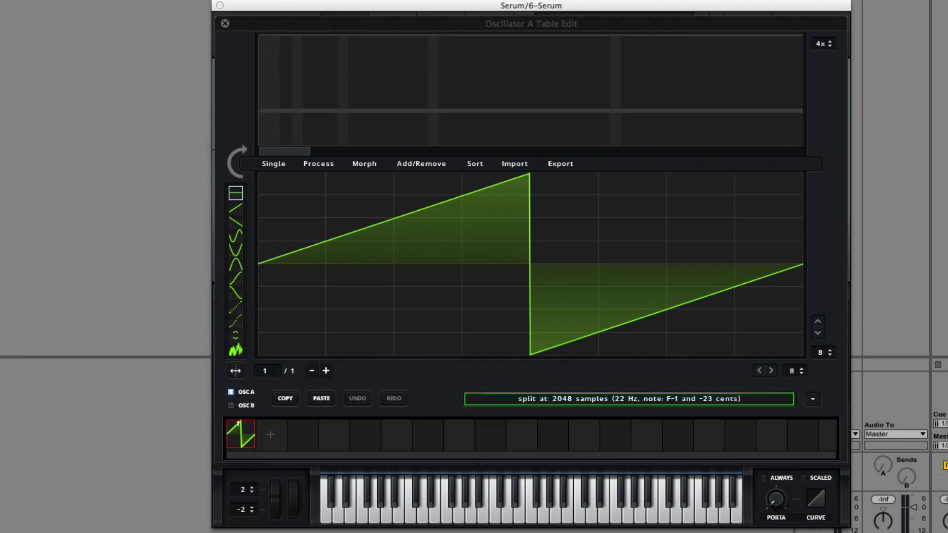
# Step: Import decap2048.wav from the Desktop into Oscillator A's wavetable
pyautogui.press('super+Tab')
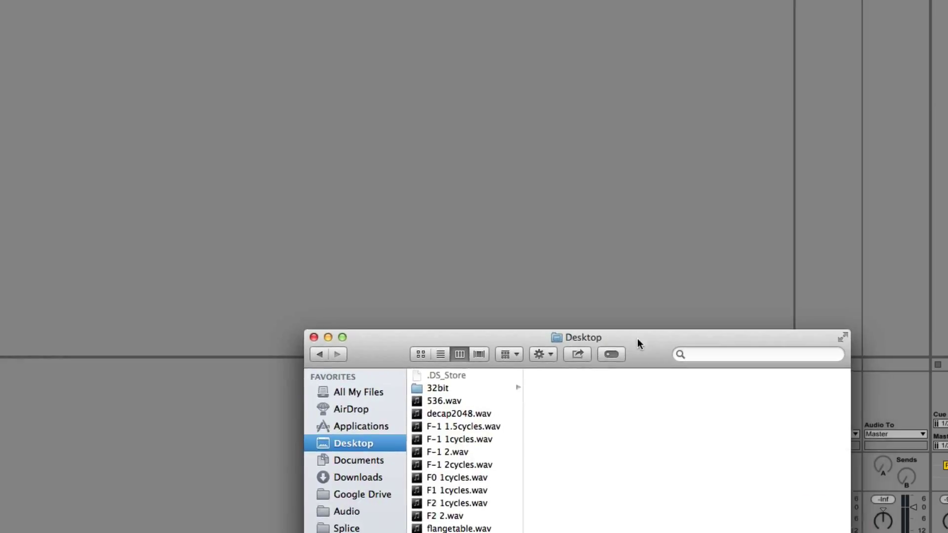
pyautogui.moveTo(453, 412); pyautogui.dragTo(397, 352)
pyautogui.press('super+Tab')
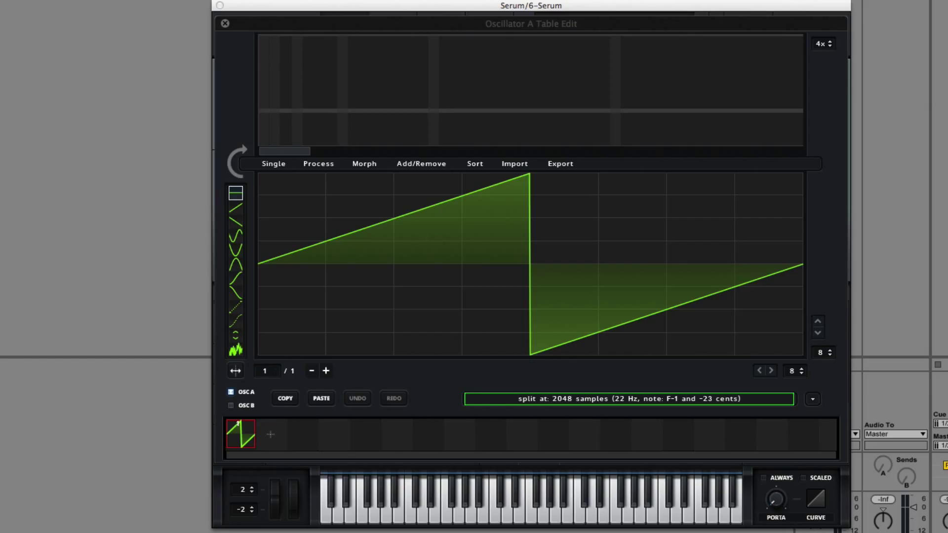
pyautogui.moveTo(454, 414); pyautogui.dragTo(597, 254)
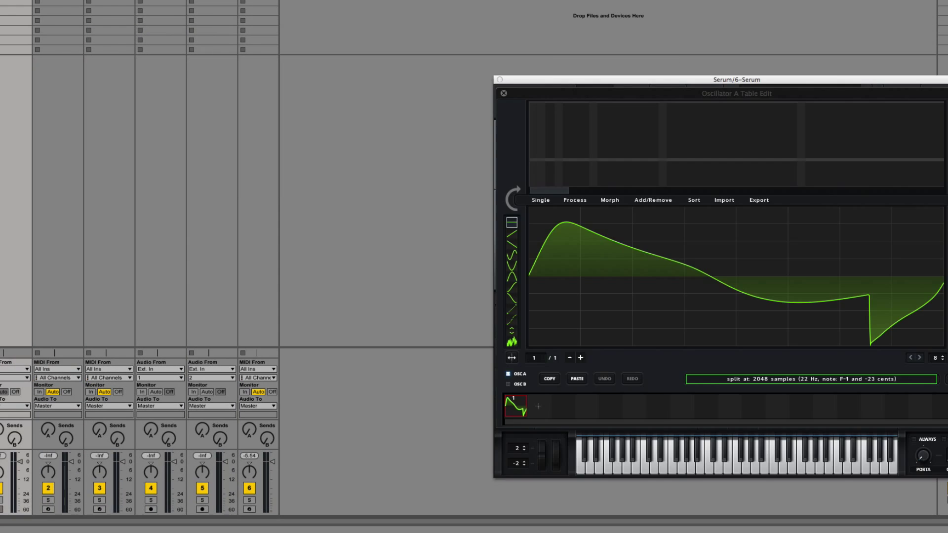
# Step: Delete the second Decimort from the Serum chain on track 2 and duplicate the track
pyautogui.click(258, 200)
pyautogui.click(18, 1)
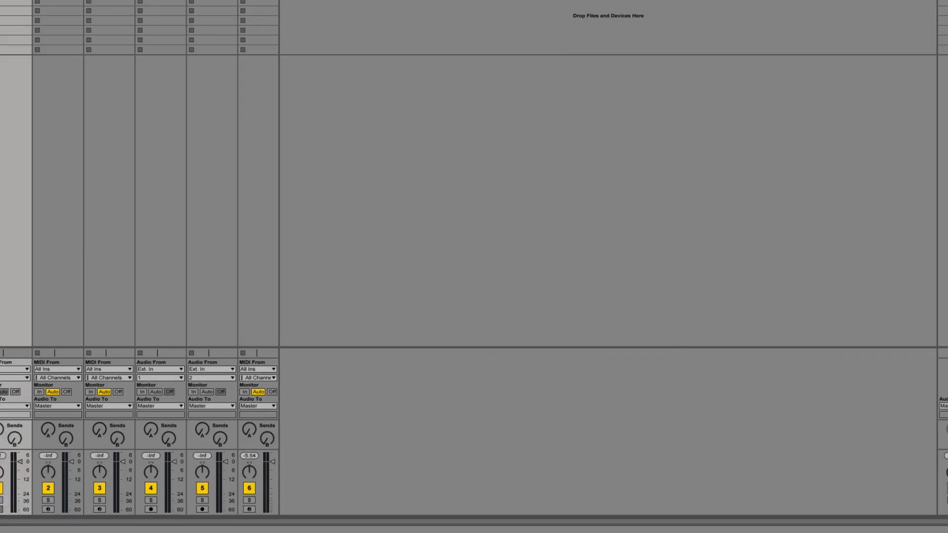
pyautogui.click(58, 1)
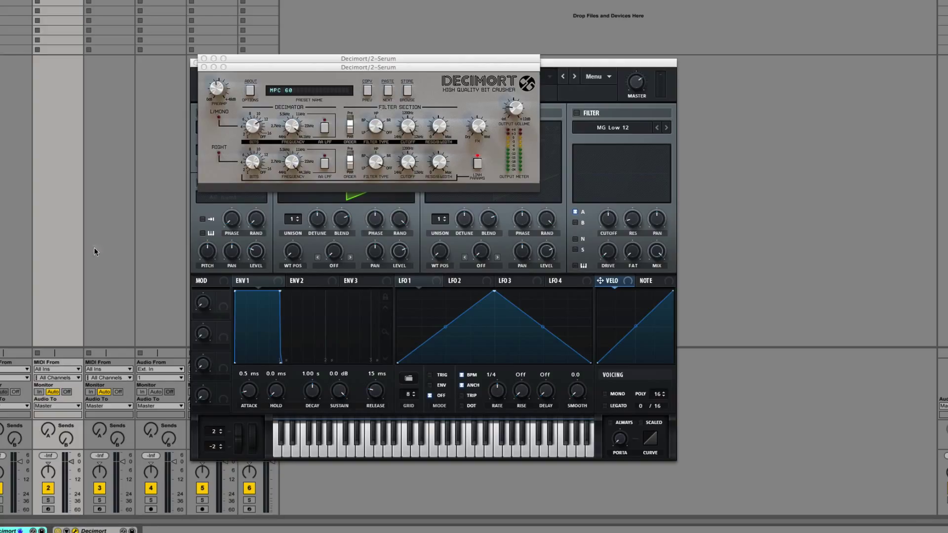
pyautogui.click(105, 531)
pyautogui.press('Delete')
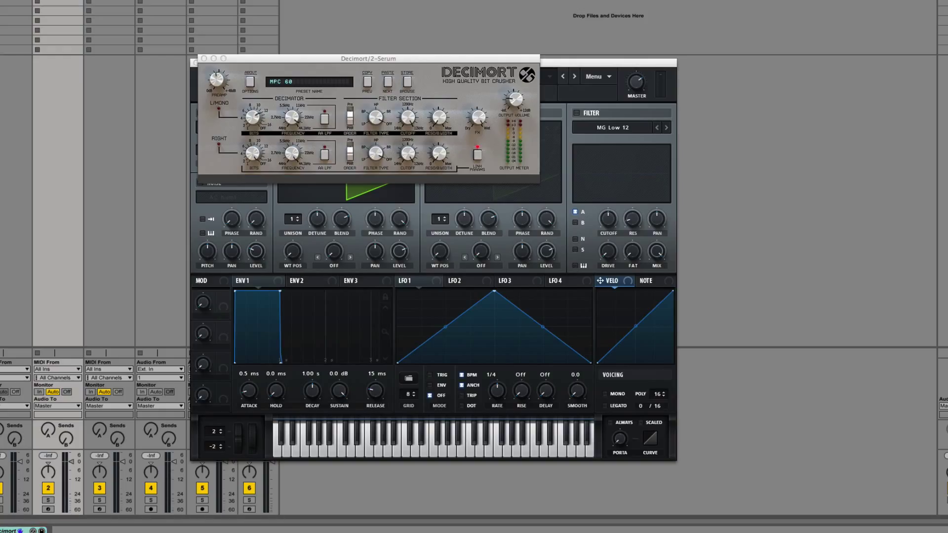
pyautogui.press('super+d')
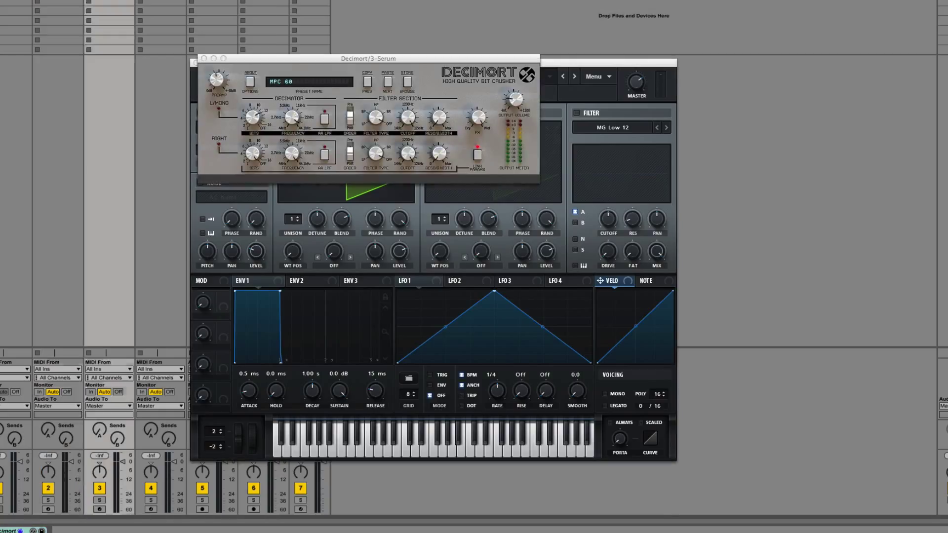
# Step: Replace the remaining Decimort on track 2 with the Decapitator effect
pyautogui.click(58, 1)
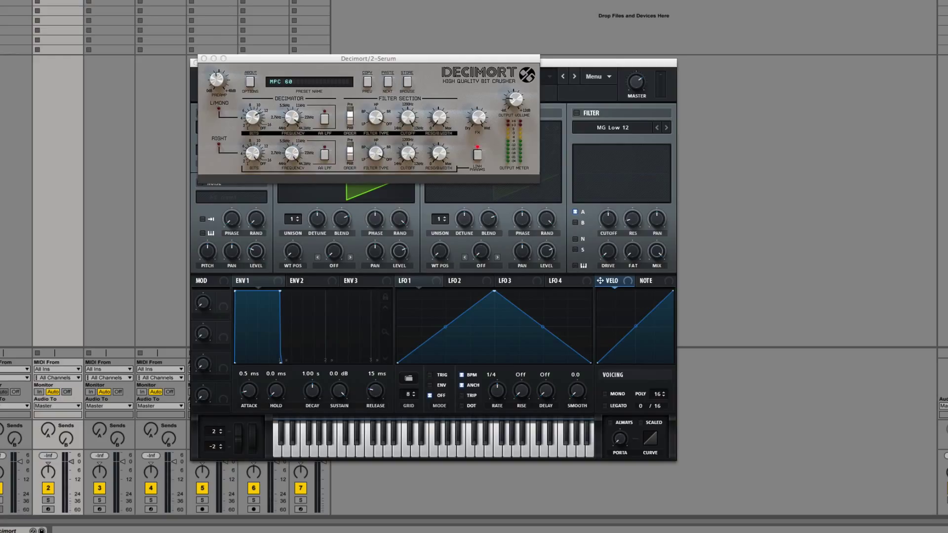
pyautogui.click(17, 530)
pyautogui.press('Delete')
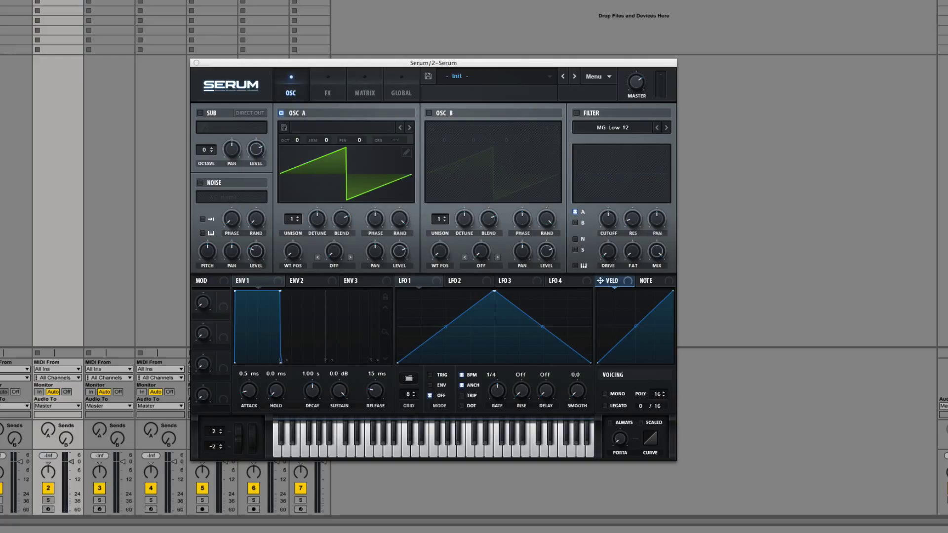
pyautogui.press('Return')
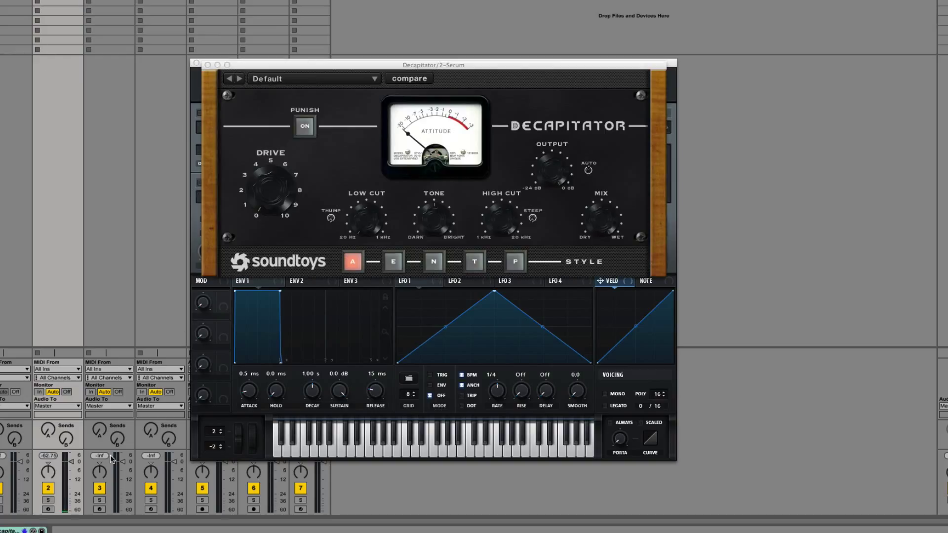
# Step: Arm track 2, raise Decapitator's Drive and audition style E before returning to style A
pyautogui.click(47, 509)
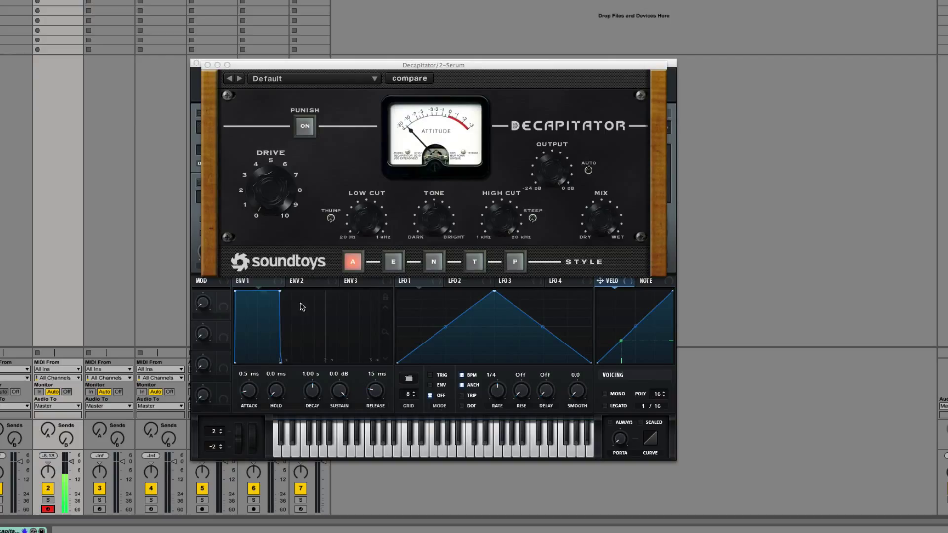
pyautogui.moveTo(276, 189); pyautogui.dragTo(271, 118)
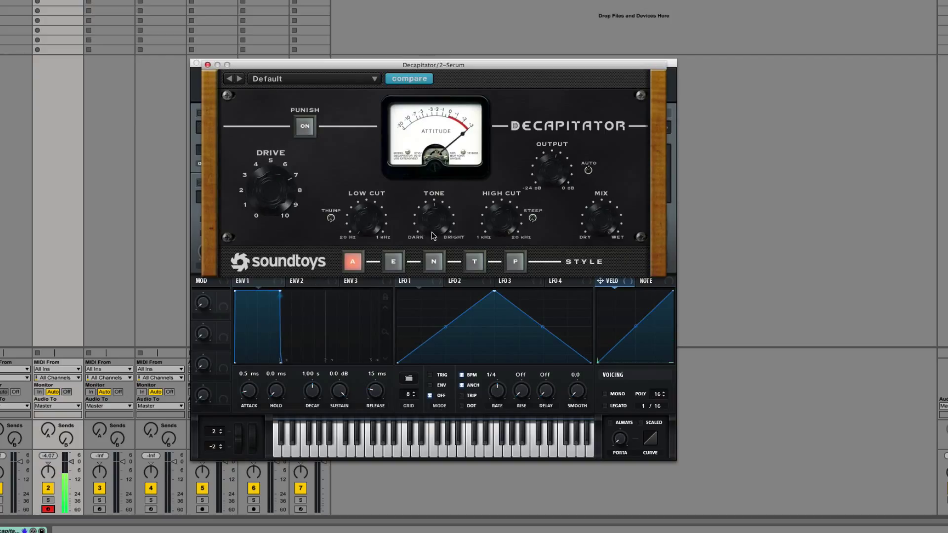
pyautogui.click(393, 261)
pyautogui.click(352, 260)
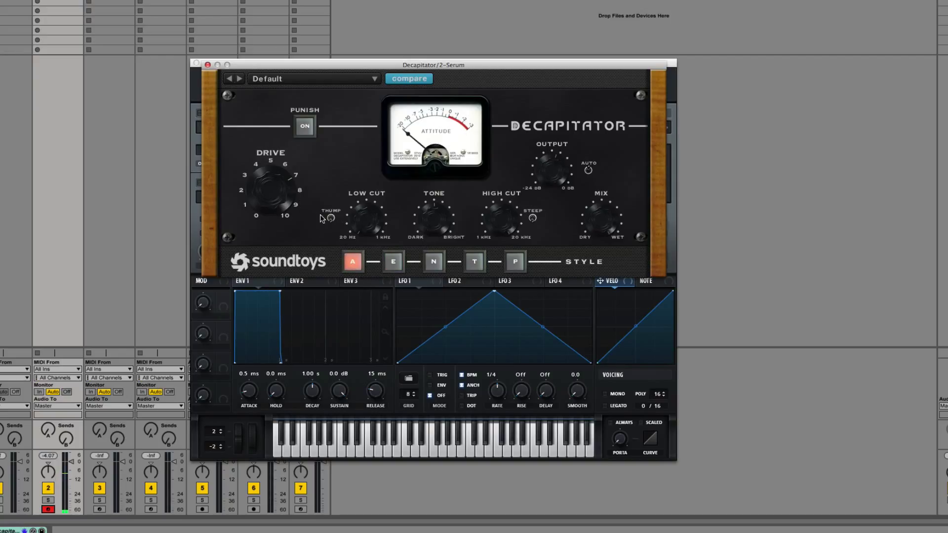
# Step: Compare the imported wavetable on track 7 with the Decapitator sound on track 2 by arming each in turn, and close the wavetable editor
pyautogui.click(299, 508)
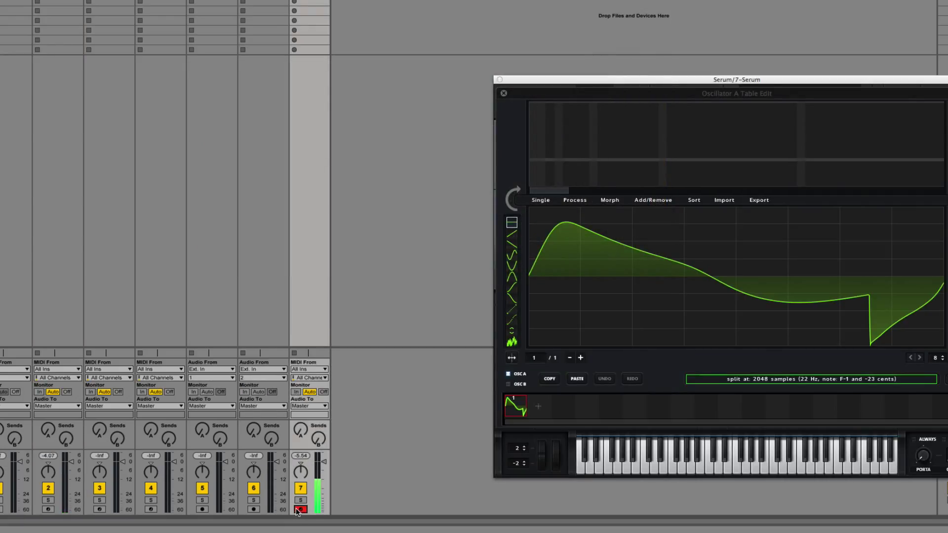
pyautogui.click(504, 93)
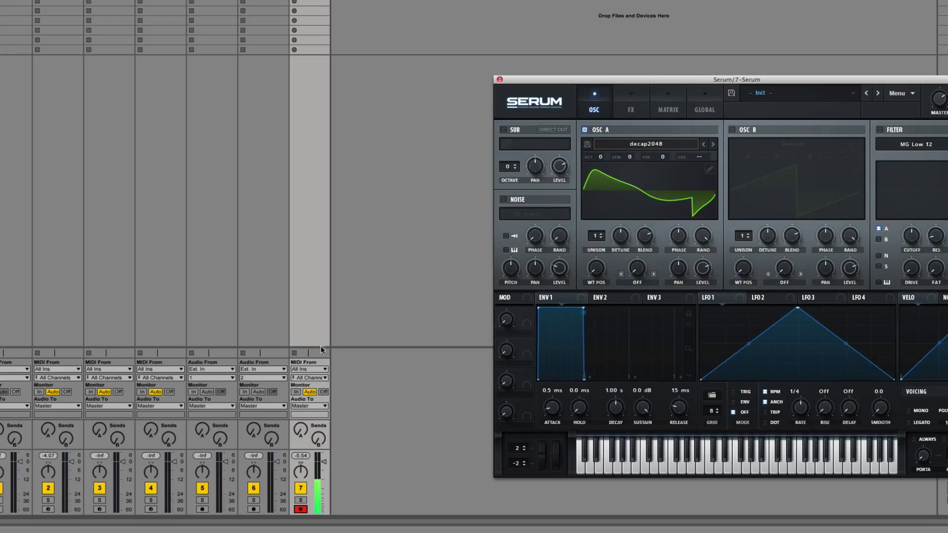
pyautogui.click(48, 509)
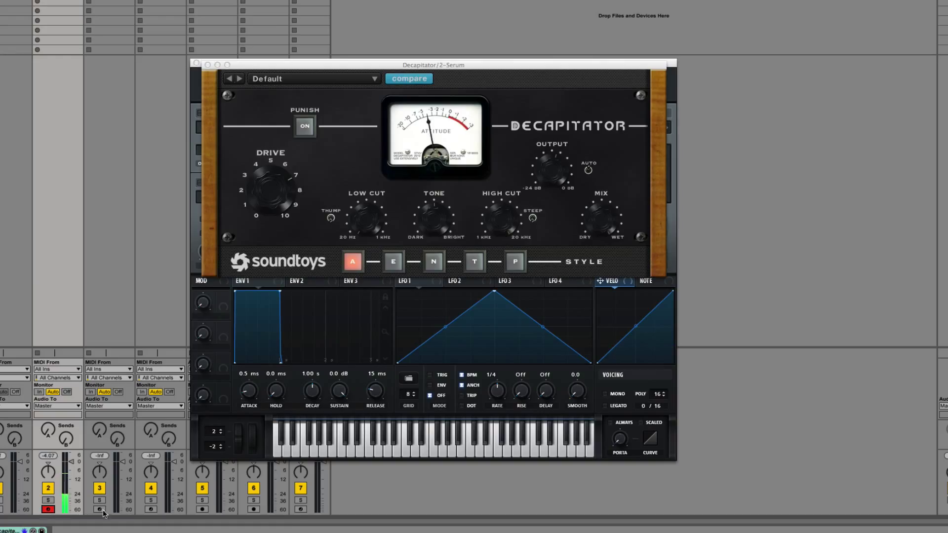
pyautogui.click(300, 509)
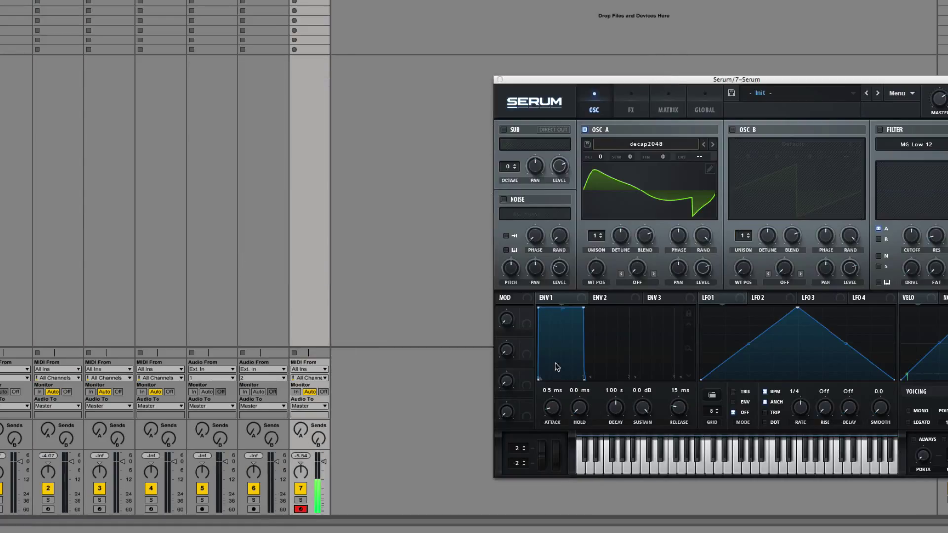
# Step: Add a second frame to Oscillator A's wavetable using the formula x, reselect frame 1 and close the wavetable editor
pyautogui.click(710, 169)
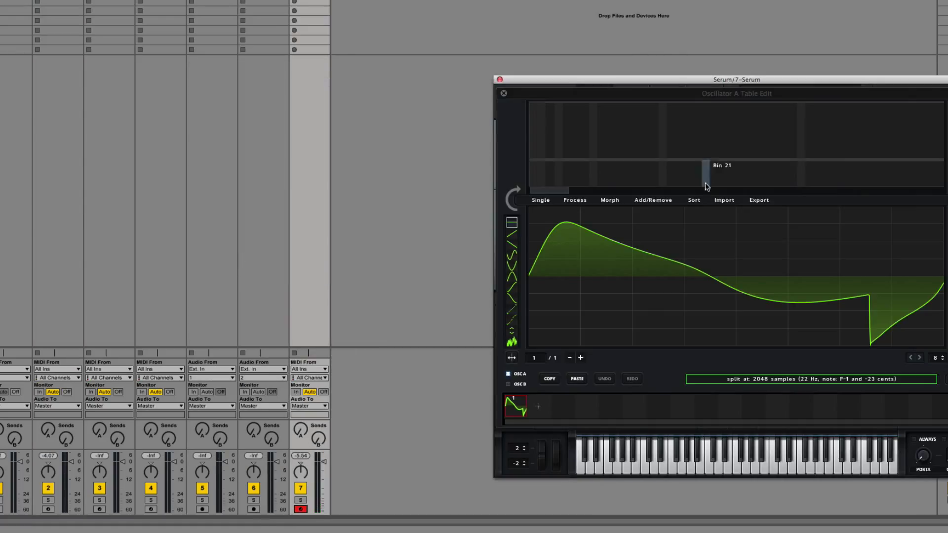
pyautogui.click(538, 406)
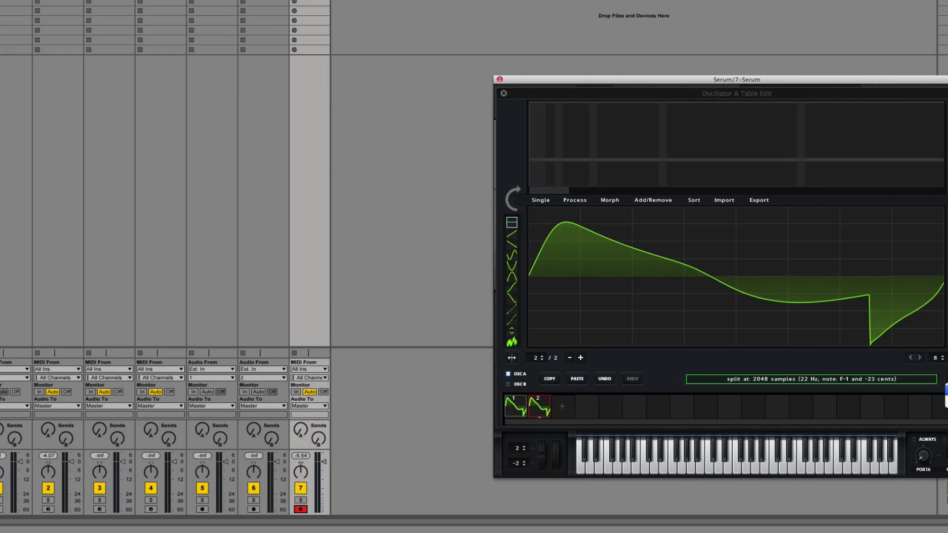
pyautogui.click(947, 390)
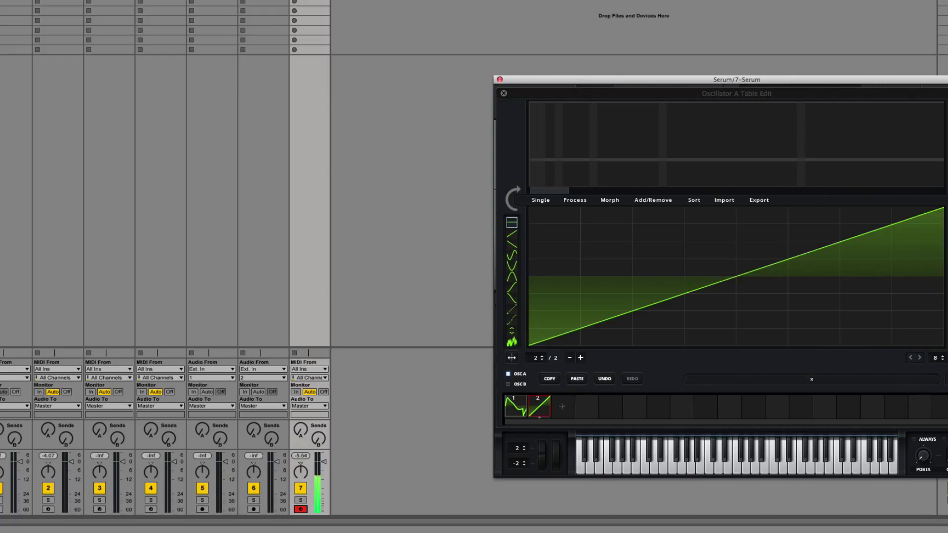
pyautogui.click(518, 409)
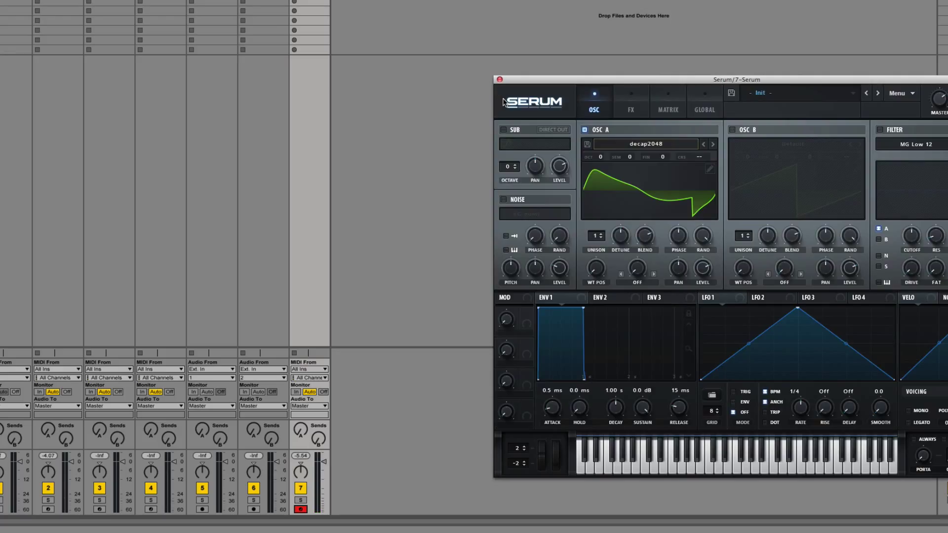
pyautogui.click(503, 93)
# Step: Enable the MG Low 12 filter, raise its cutoff and adjust its drive on the decap2048 sound
pyautogui.click(879, 129)
pyautogui.moveTo(914, 234); pyautogui.dragTo(915, 181)
pyautogui.moveTo(916, 268); pyautogui.dragTo(912, 288)
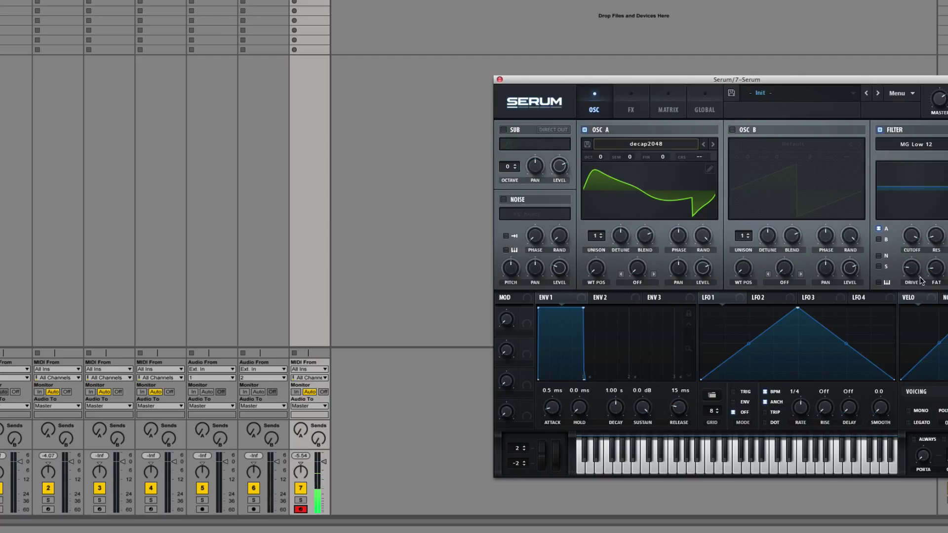
pyautogui.moveTo(916, 268)
pyautogui.mouseDown()
pyautogui.moveTo(917, 245)
pyautogui.moveTo(915, 275)
pyautogui.mouseUp()
# Step: Compare the decap2048 waveform in frame 1 with the ramp in frame 2 in Oscillator A's wavetable editor
pyautogui.click(709, 169)
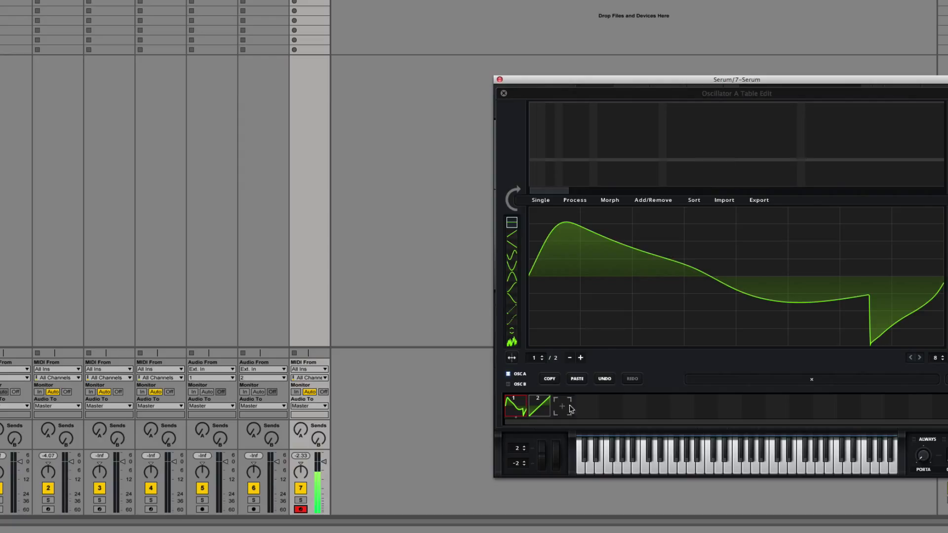
pyautogui.click(532, 410)
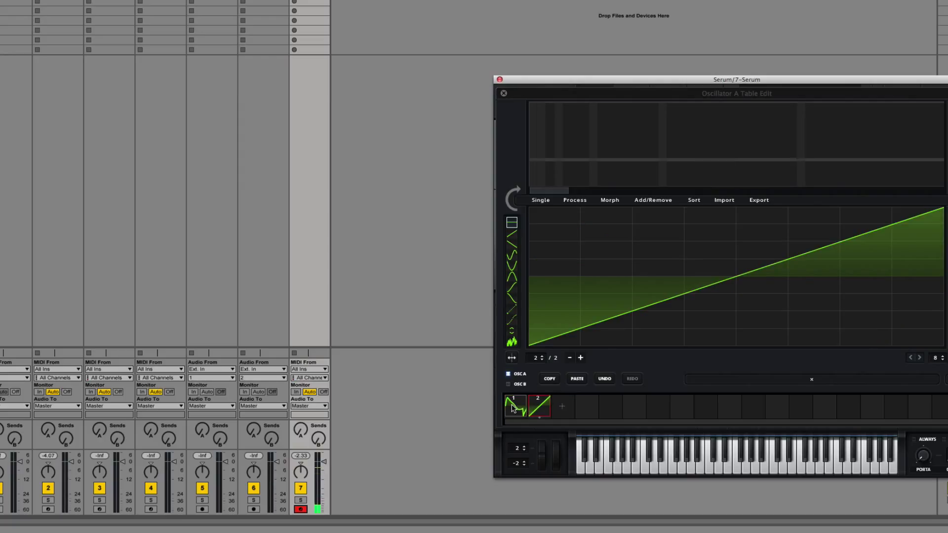
pyautogui.click(515, 408)
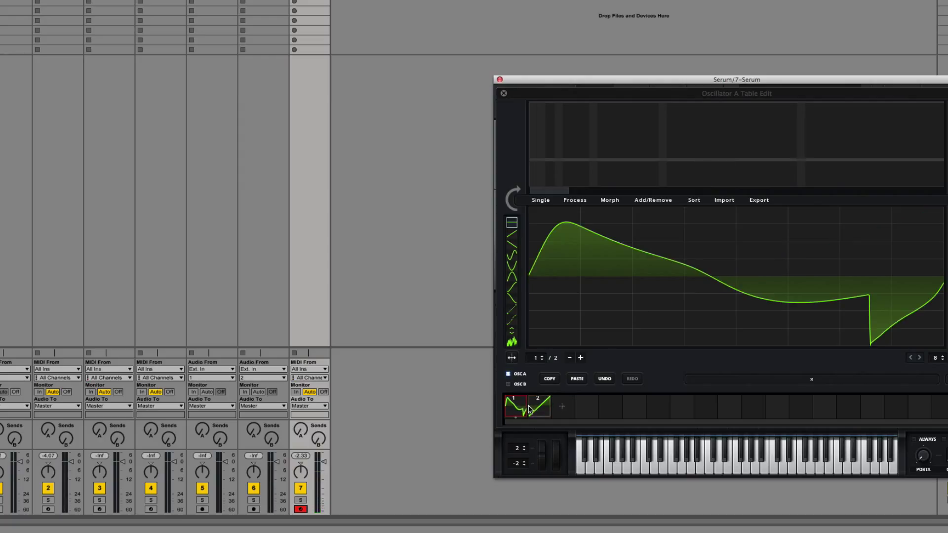
pyautogui.click(536, 409)
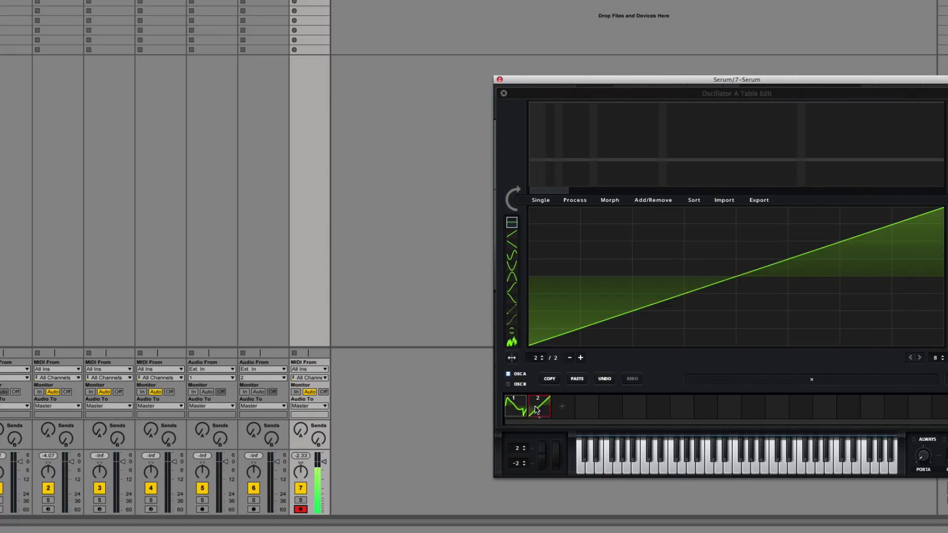
pyautogui.click(506, 410)
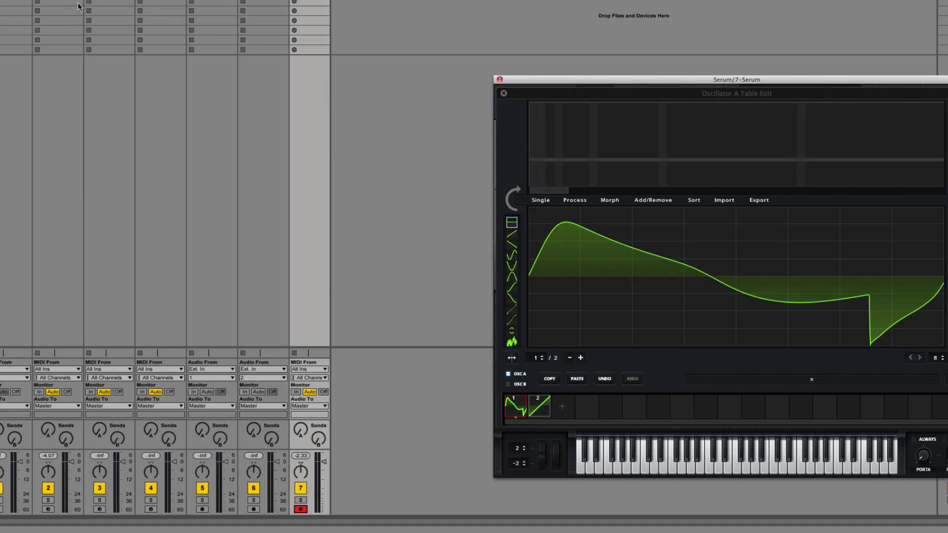
# Step: Put the Decapitator effect from track 2 after Serum on track 7 and vary its Drive amount
pyautogui.click(15, 2)
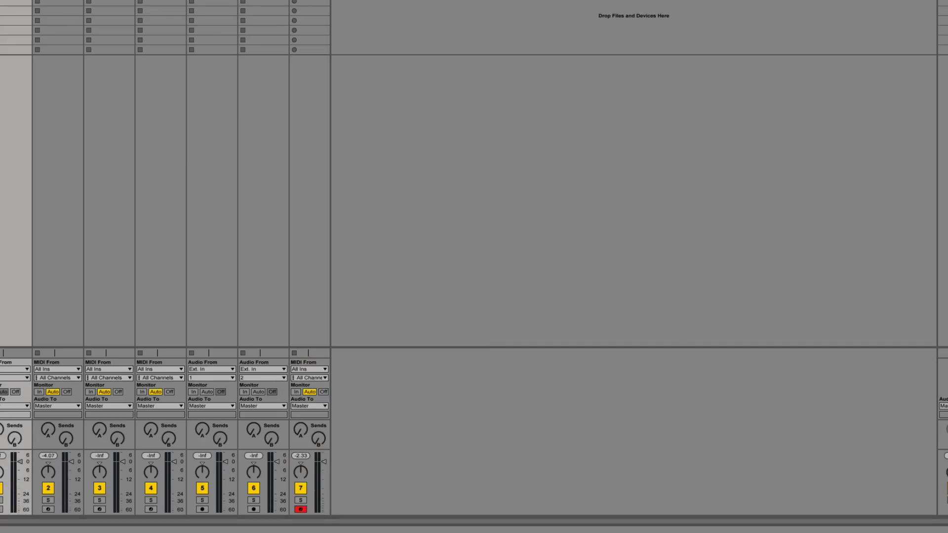
pyautogui.click(58, 1)
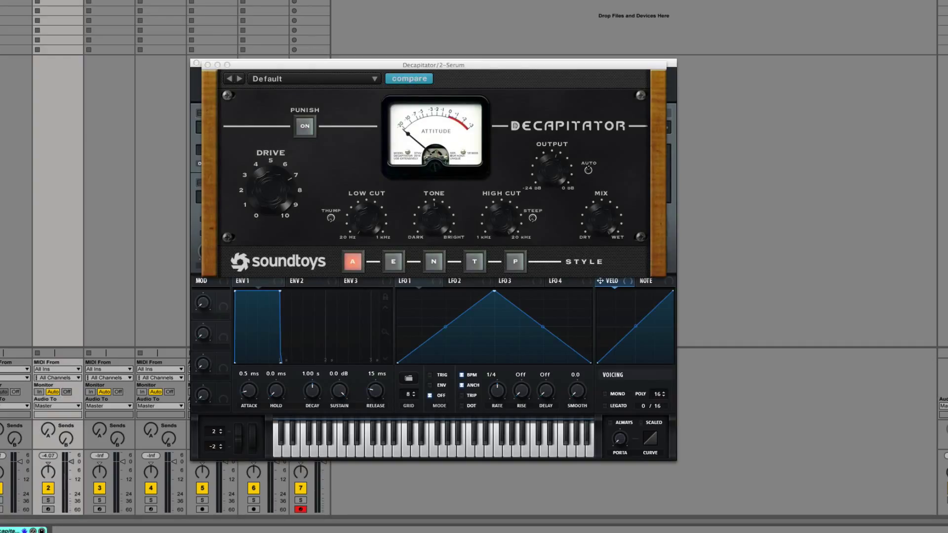
pyautogui.click(309, 1)
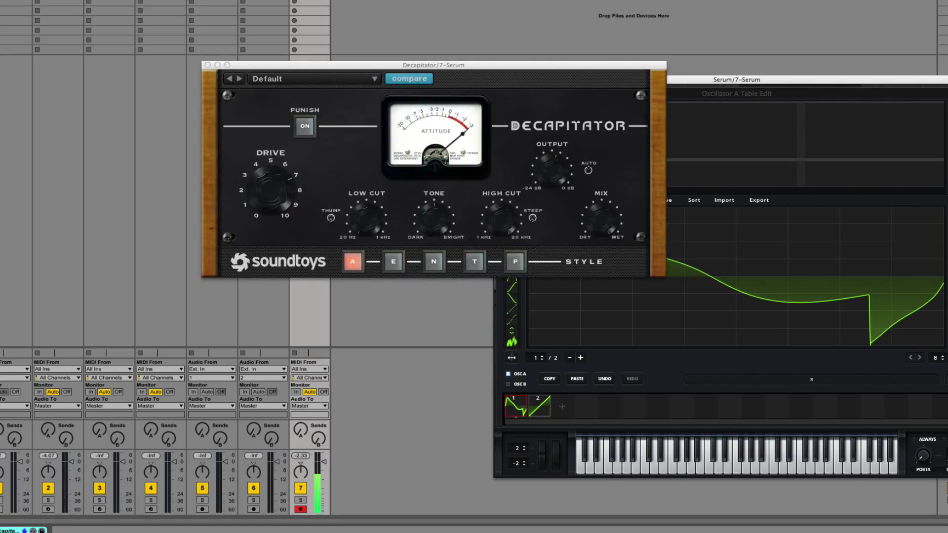
pyautogui.moveTo(267, 203); pyautogui.dragTo(278, 249)
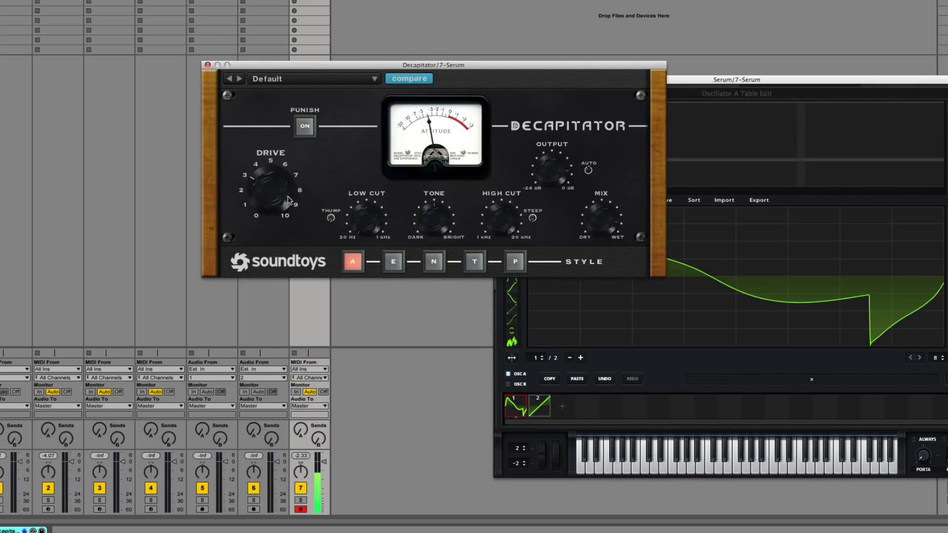
pyautogui.moveTo(289, 200)
pyautogui.mouseDown()
pyautogui.moveTo(271, 180)
pyautogui.moveTo(271, 197)
pyautogui.mouseUp()
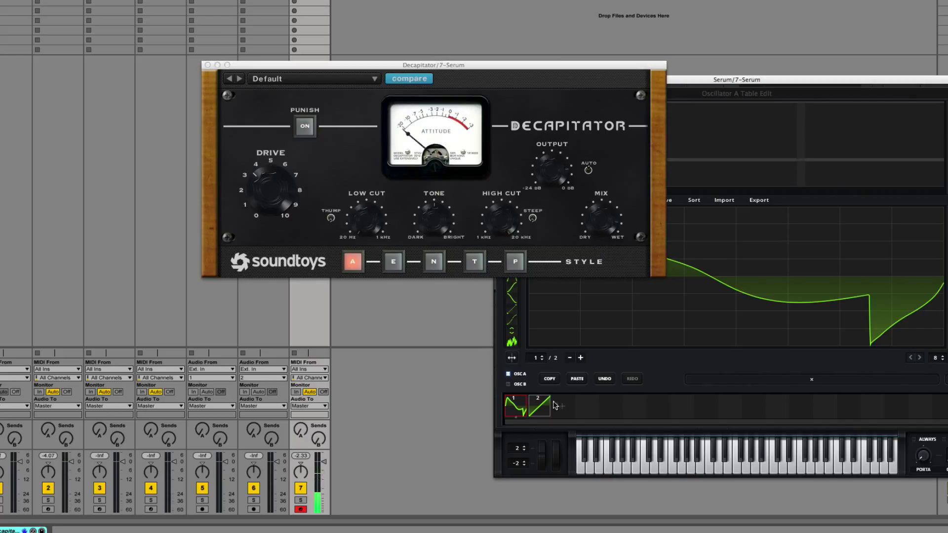
# Step: Compare frames 2 and 1 of the wavetable through Decapitator, and delete Decapitator from track 7
pyautogui.click(549, 407)
pyautogui.click(515, 405)
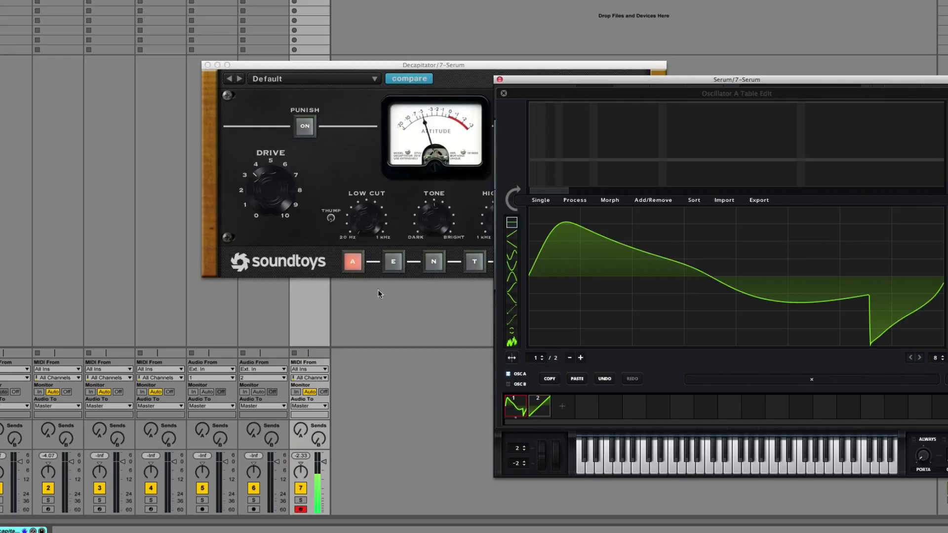
pyautogui.click(293, 170)
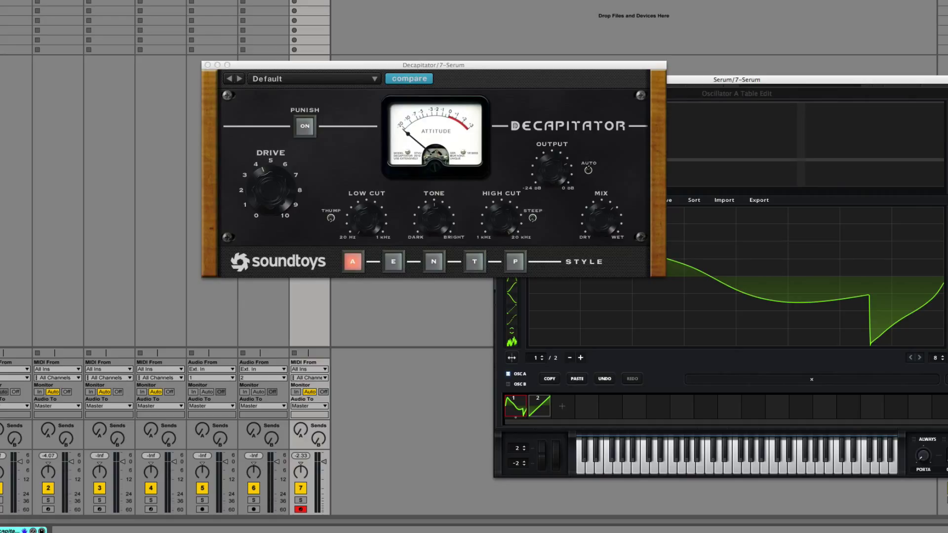
pyautogui.press('Delete')
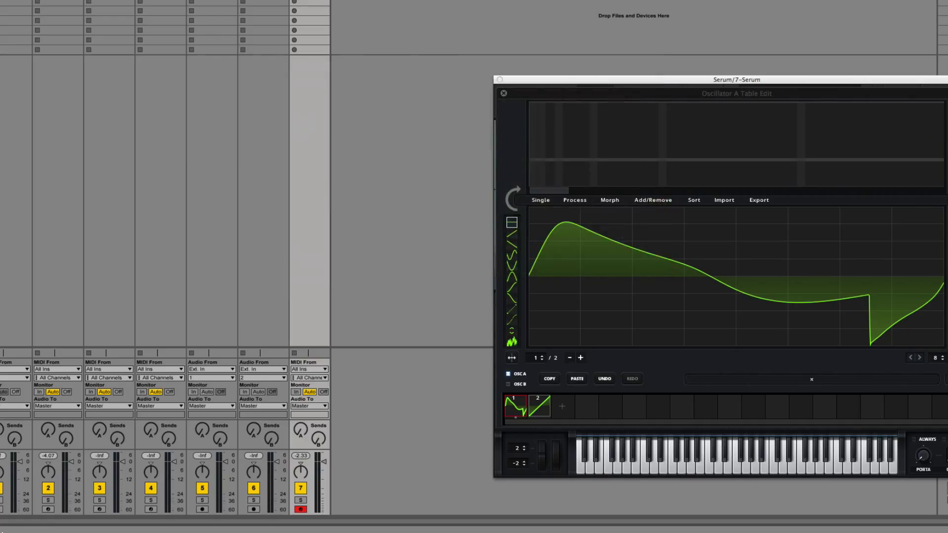
# Step: Delete the former Decapitator track 2 and arm the Serum track with the Decimort MPC 60 effect
pyautogui.click(499, 79)
pyautogui.click(58, 2)
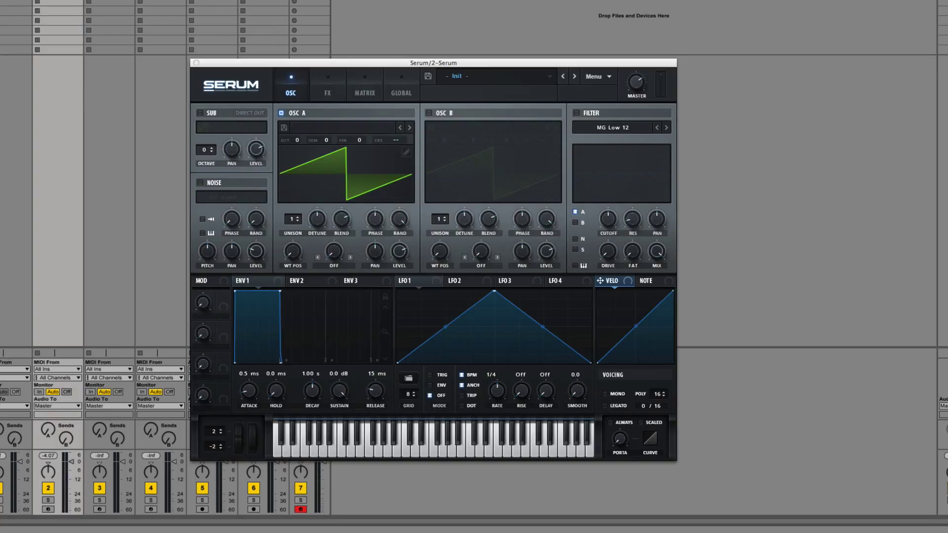
pyautogui.click(94, 1)
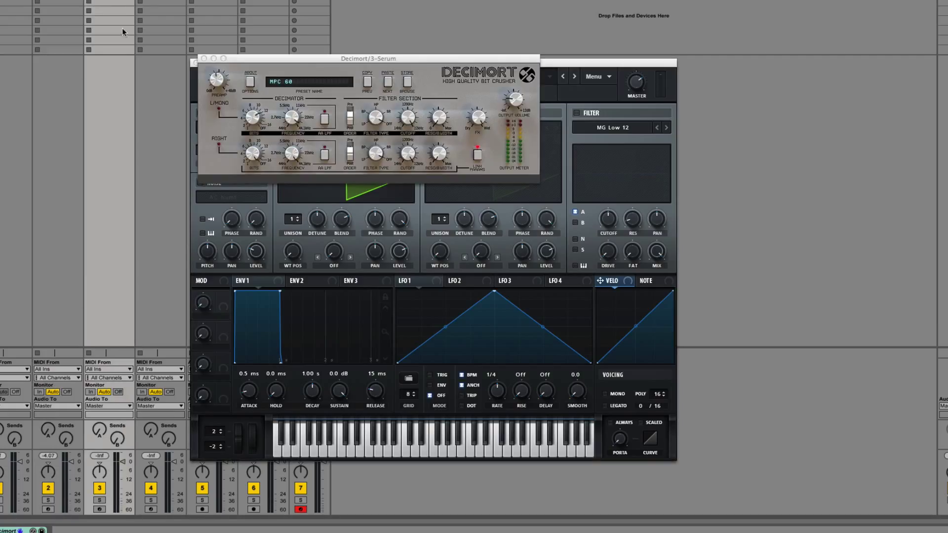
pyautogui.click(58, 2)
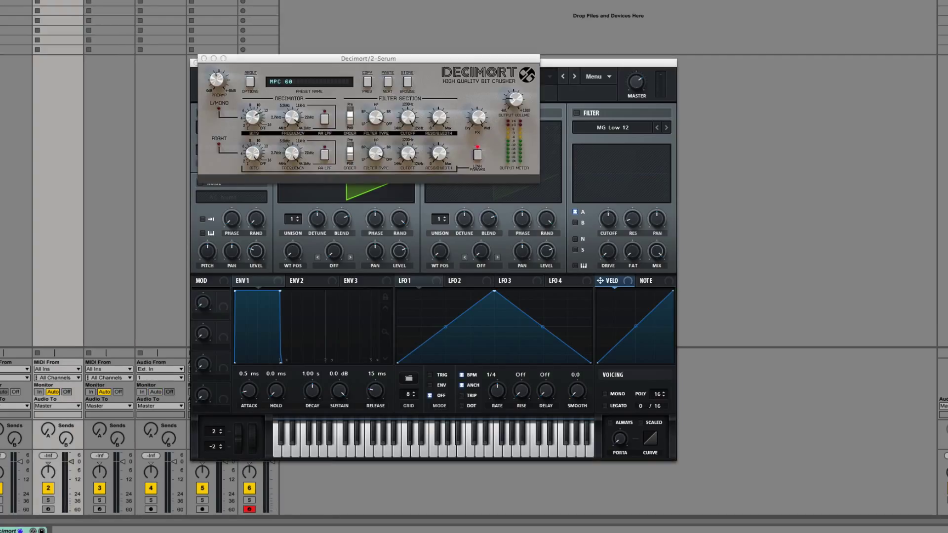
pyautogui.click(48, 509)
pyautogui.click(291, 117)
pyautogui.moveTo(292, 218); pyautogui.dragTo(292, 228)
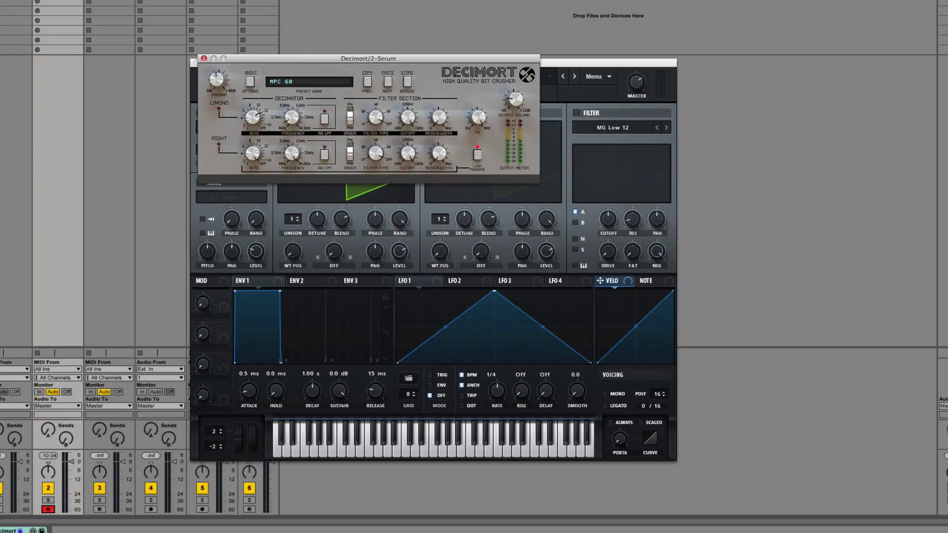
# Step: Create an empty MIDI clip on the Decimort track and set Oscillator A's fine tuning to -23
pyautogui.doubleClick(59, 1)
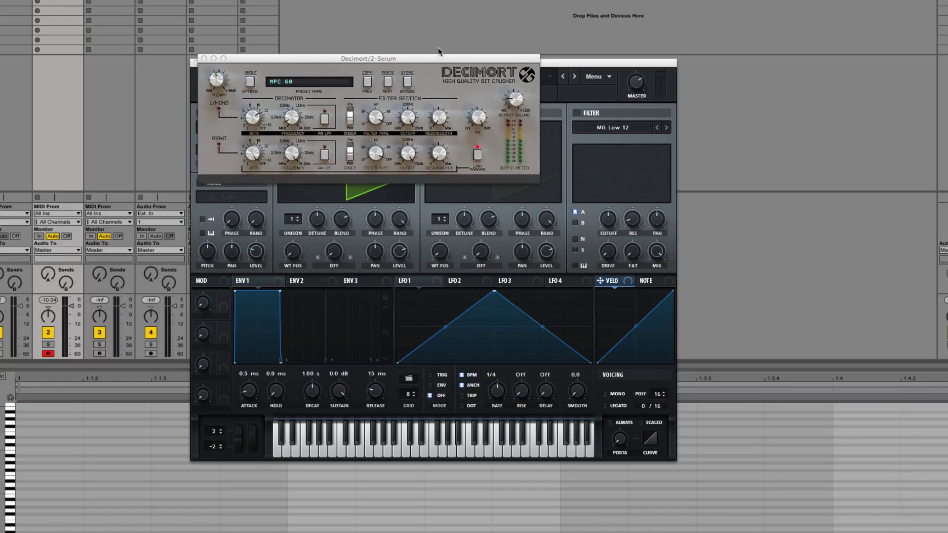
pyautogui.moveTo(429, 56); pyautogui.dragTo(625, 35)
pyautogui.click(359, 137)
pyautogui.moveTo(358, 137); pyautogui.dragTo(362, 160)
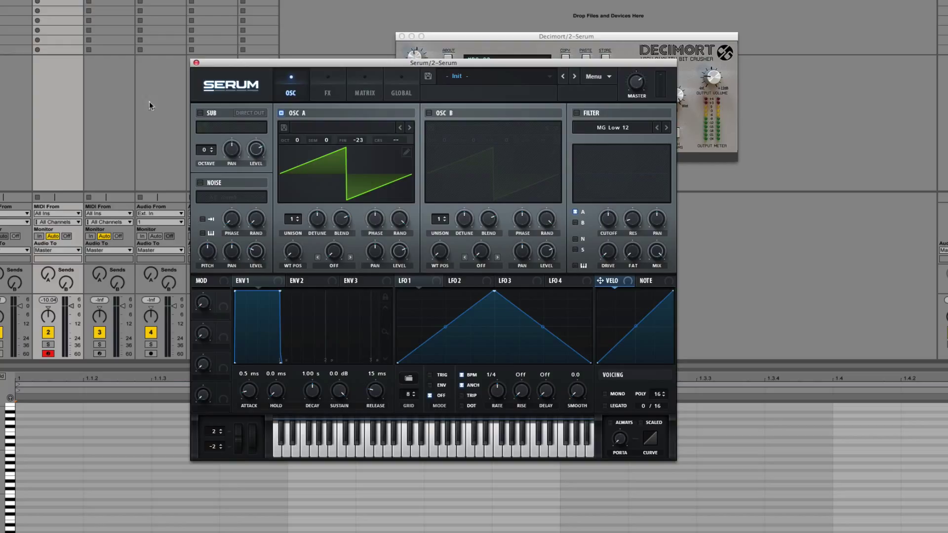
# Step: Draw a low note in the new clip from its start to 1.1.4 and launch the clip
pyautogui.scroll(-2, 67, 508)
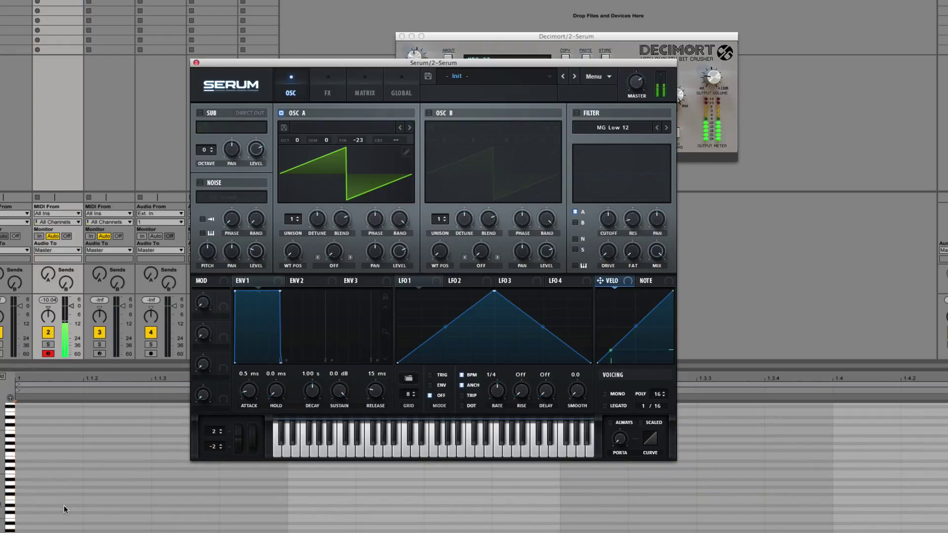
pyautogui.click(64, 504)
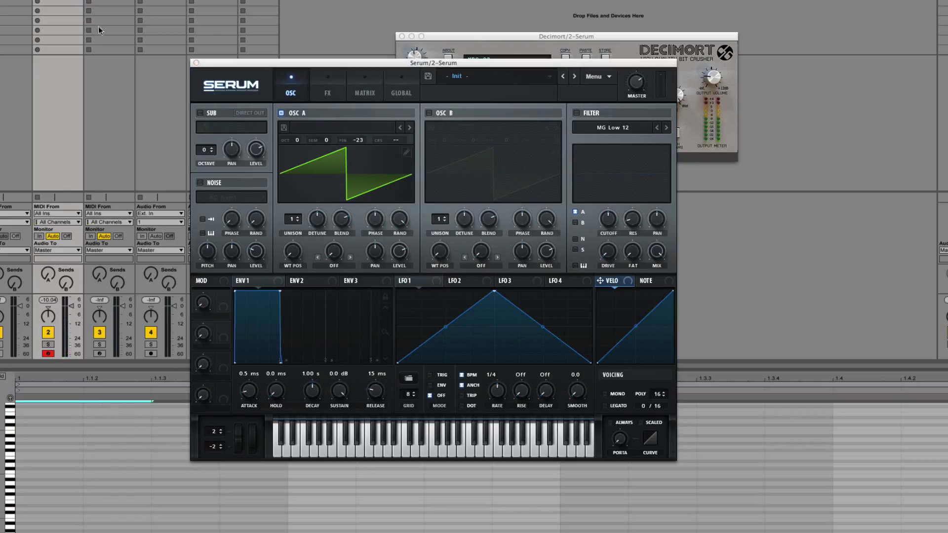
pyautogui.click(37, 1)
pyautogui.rightClick(55, 1)
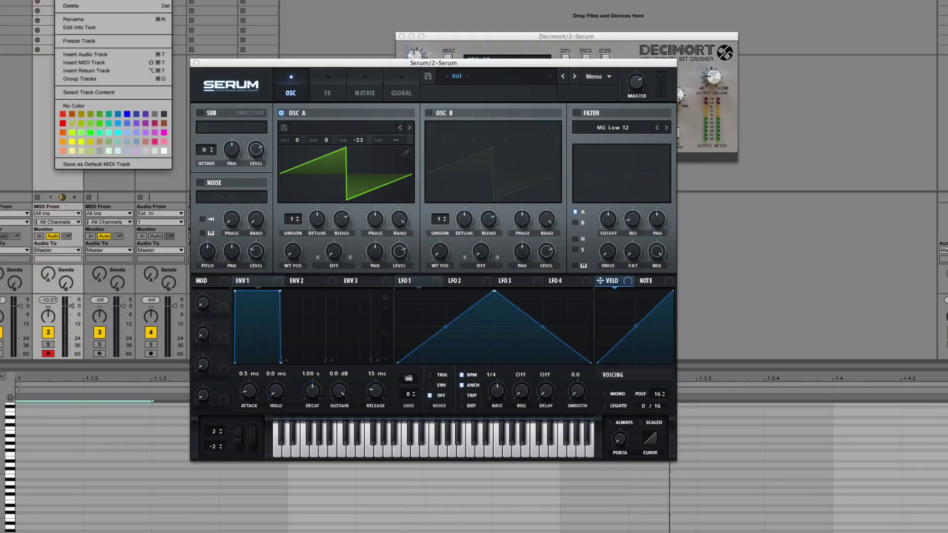
pyautogui.click(188, 500)
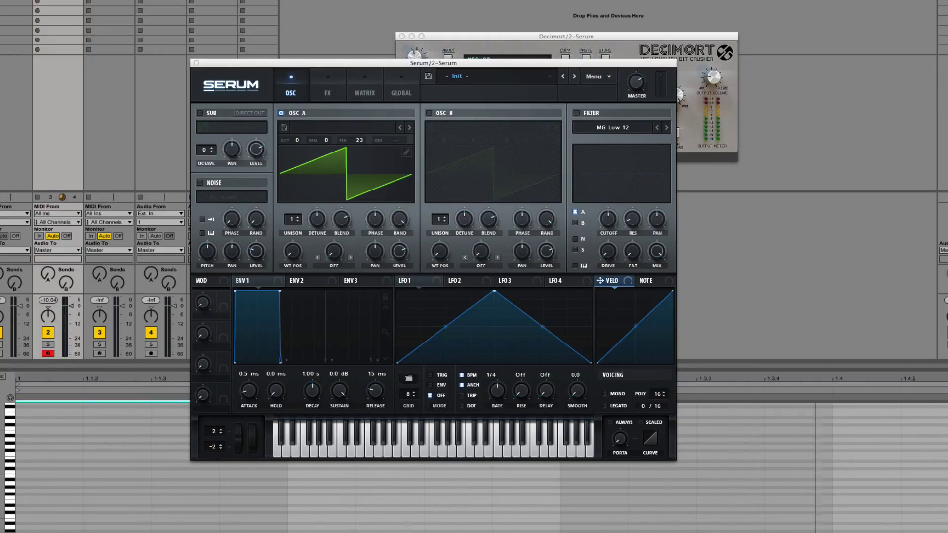
# Step: Freeze the Decimort track, allowing the audio to stop, and flatten it to an audio clip
pyautogui.rightClick(63, 2)
pyautogui.click(77, 43)
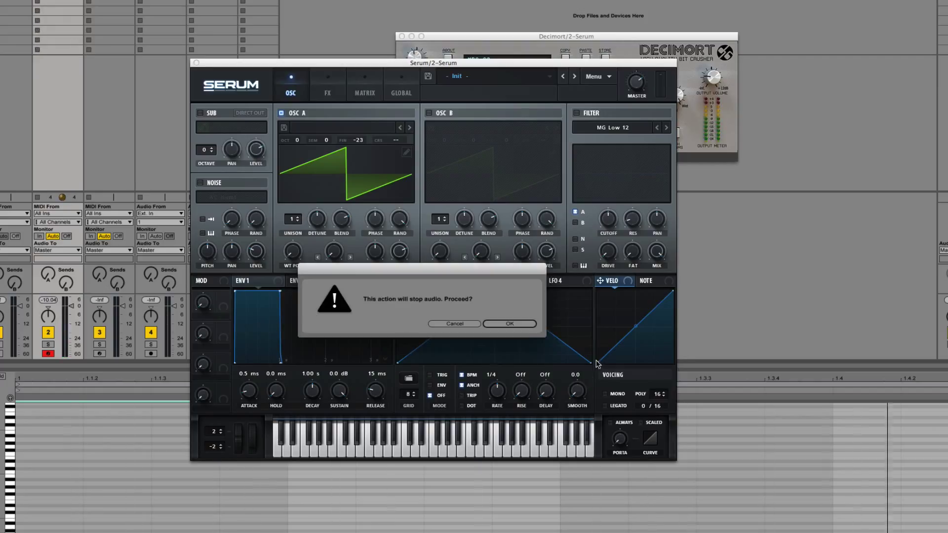
pyautogui.click(521, 329)
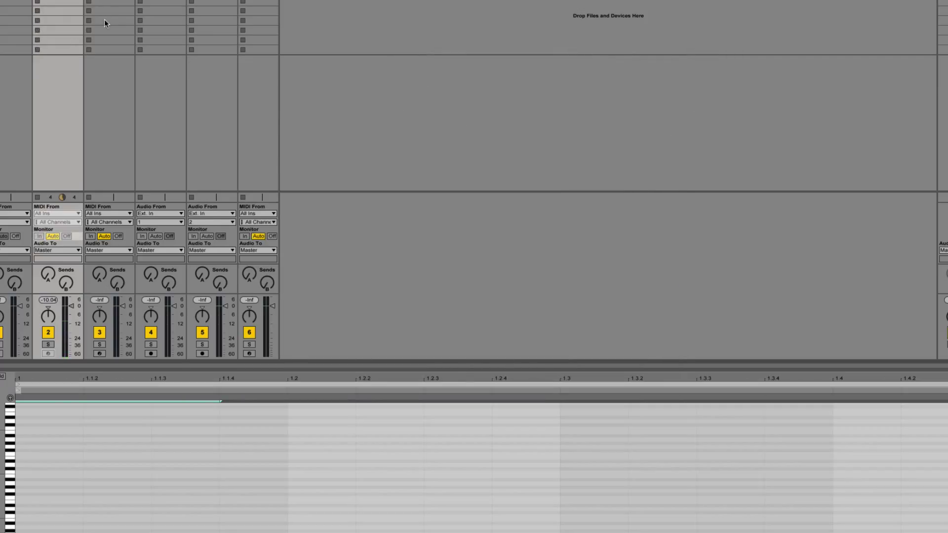
pyautogui.rightClick(63, 2)
pyautogui.click(78, 49)
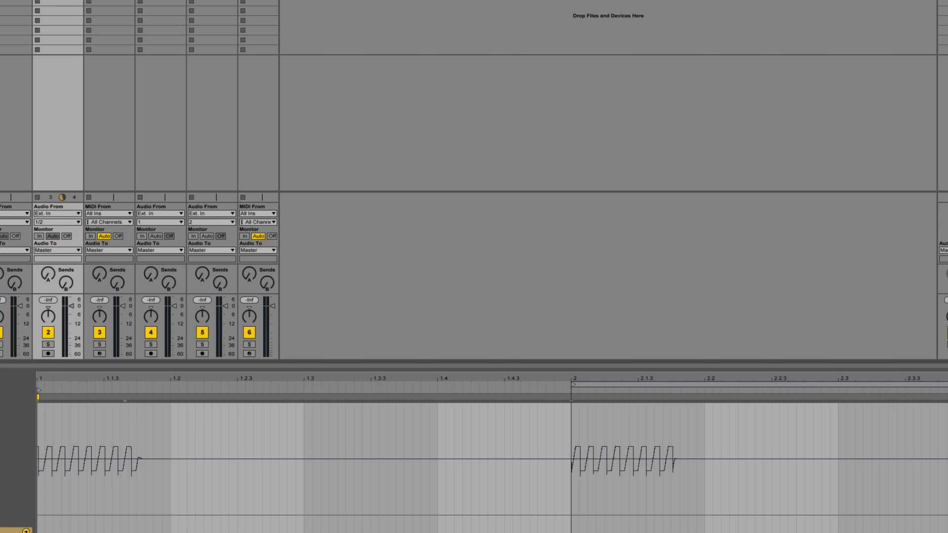
# Step: Open the flattened clip's sample in Audacity, reading the file directly from the original
pyautogui.rightClick(59, 2)
pyautogui.click(83, 62)
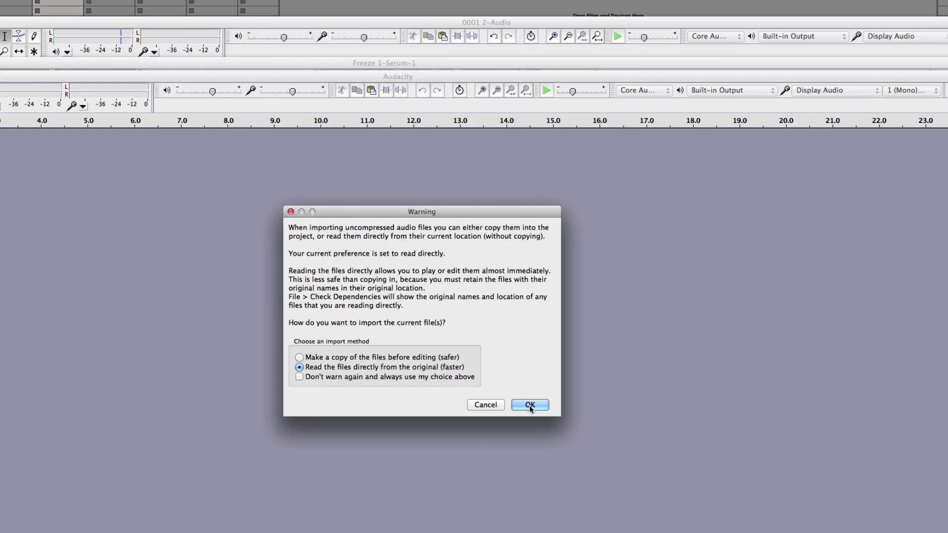
pyautogui.click(529, 405)
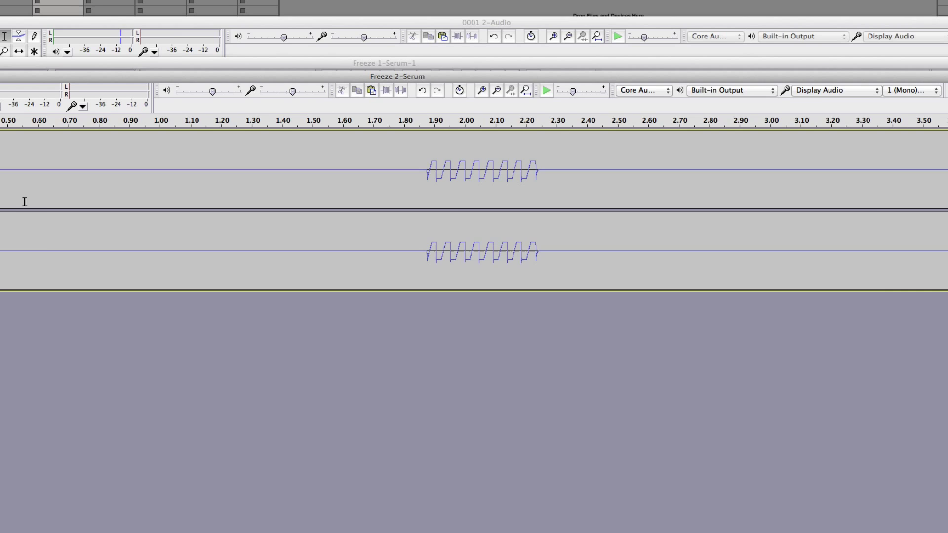
# Step: Delete the leading silence and the partial first cycle up to the rising zero crossing at sample 1,330
pyautogui.moveTo(16, 170); pyautogui.dragTo(946, 247)
pyautogui.press('Delete')
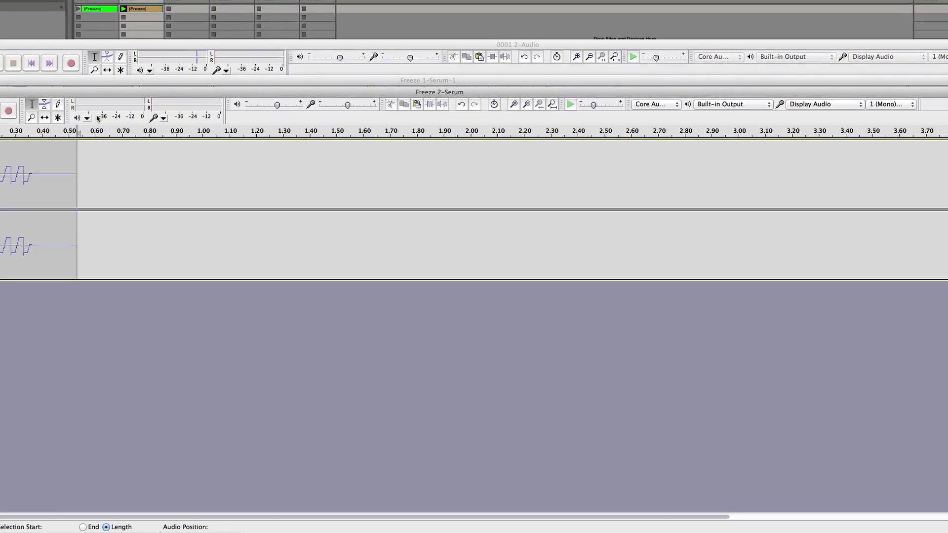
pyautogui.click(500, 99)
pyautogui.click(540, 116)
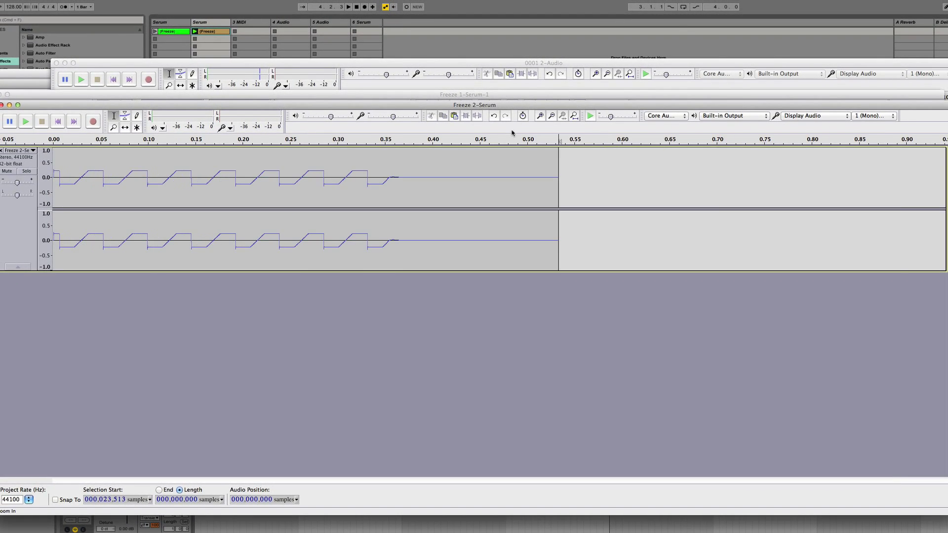
pyautogui.click(59, 122)
pyautogui.click(81, 173)
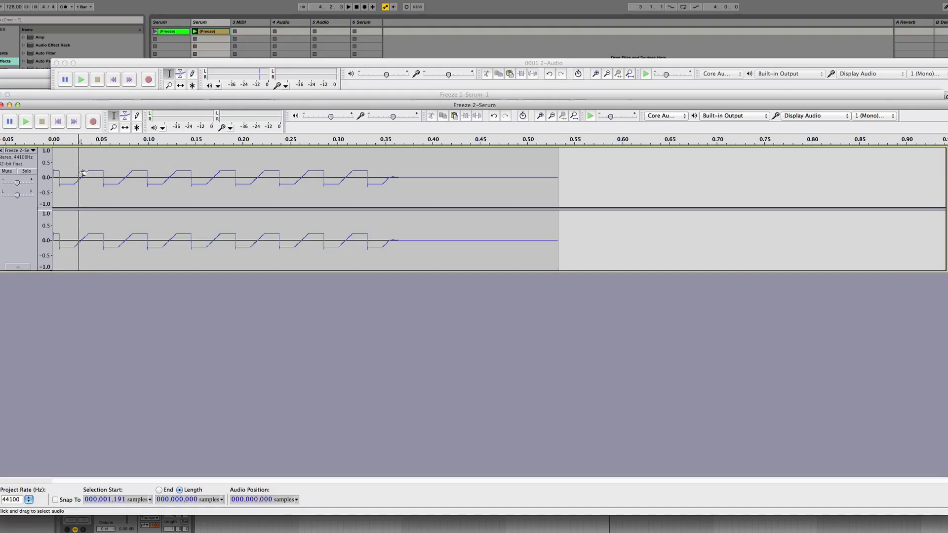
pyautogui.press('Left')
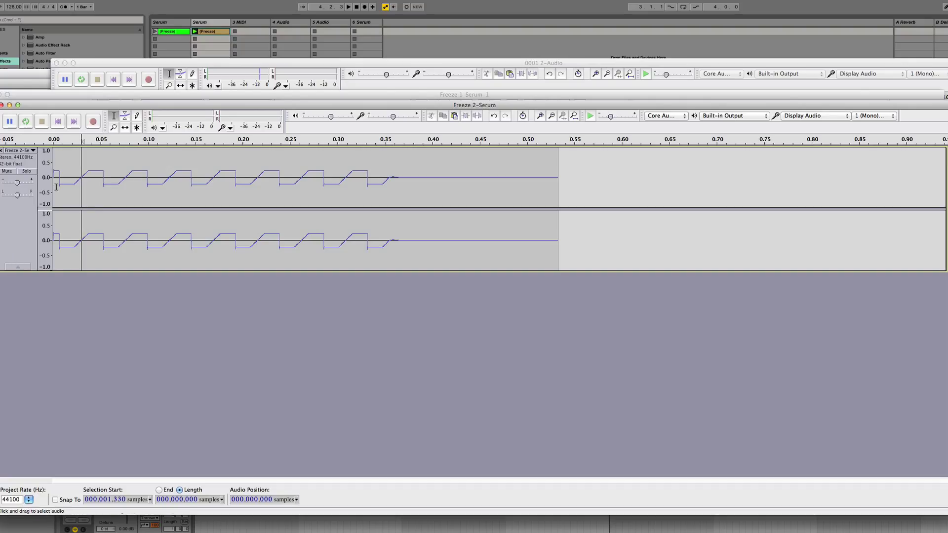
pyautogui.hotkey('shift', 'Home')
pyautogui.press('Delete')
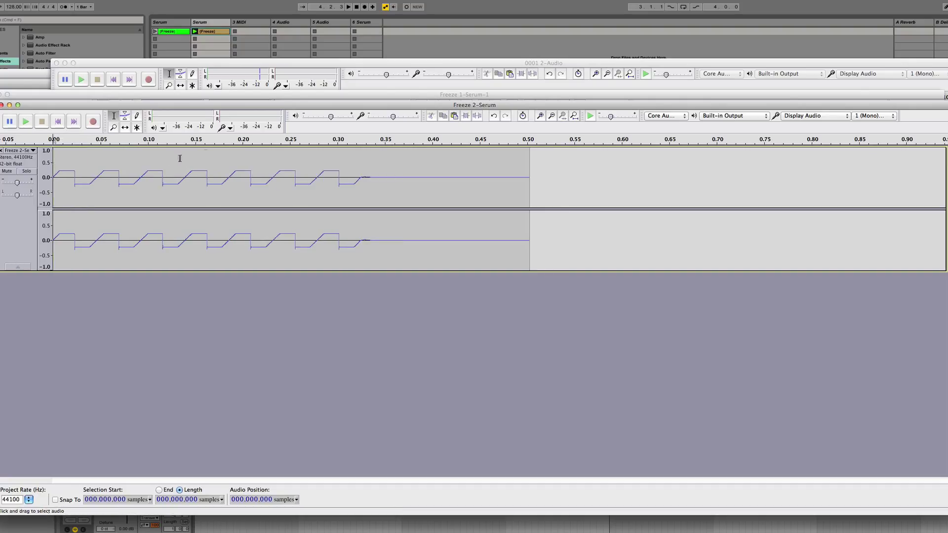
# Step: Delete all audio after sample 2,049 so that only a single cycle is left
pyautogui.click(96, 183)
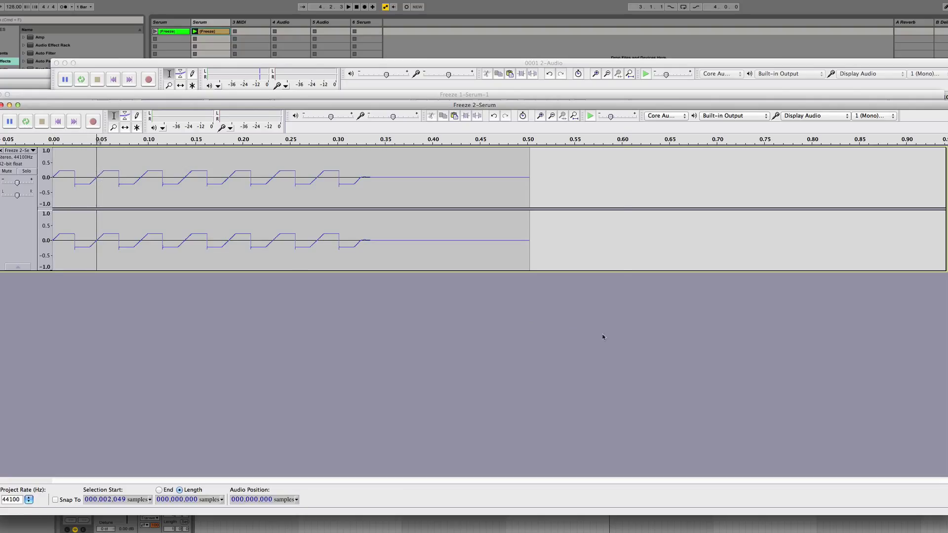
pyautogui.keyDown('shift'); pyautogui.click(623, 250); pyautogui.keyUp('shift')
pyautogui.press('Delete')
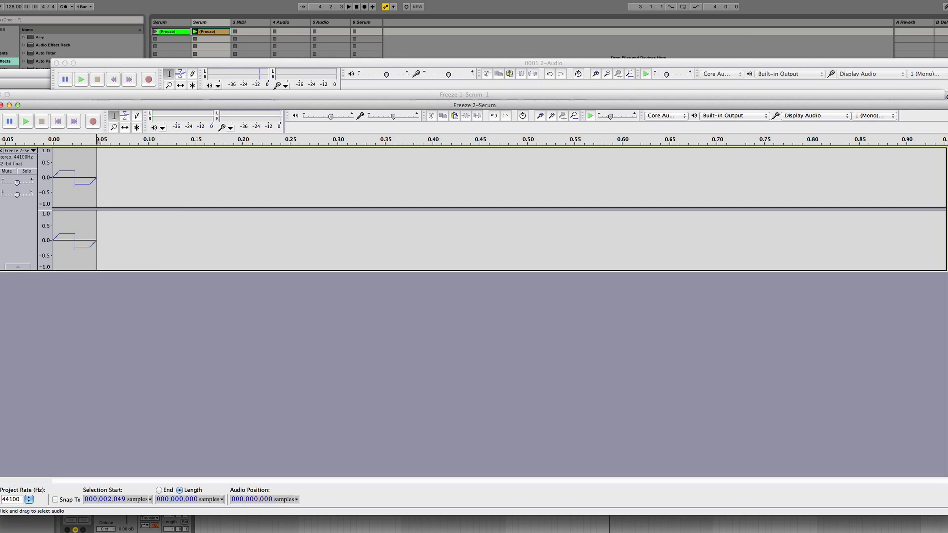
# Step: Export the single cycle to the Desktop as deci2048 in the Other uncompressed files format
pyautogui.click(18, 1)
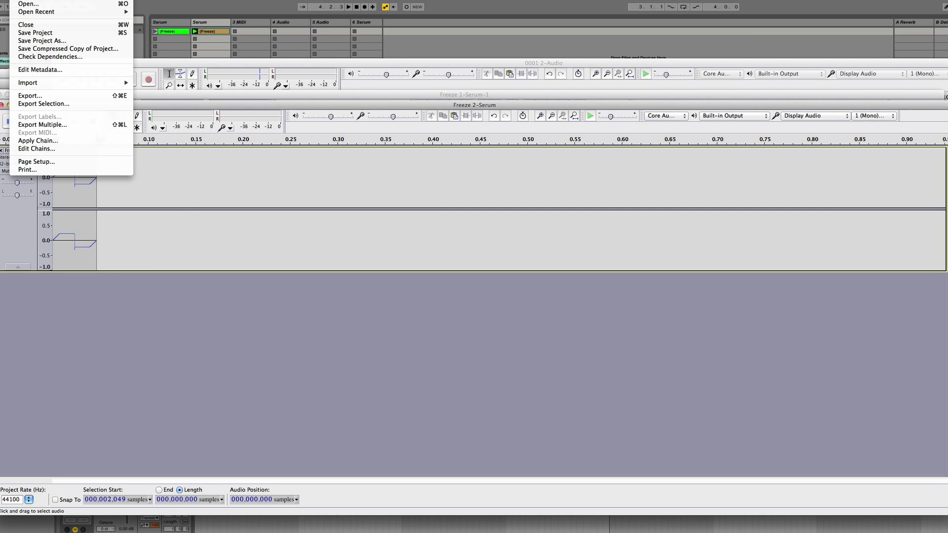
pyautogui.click(43, 103)
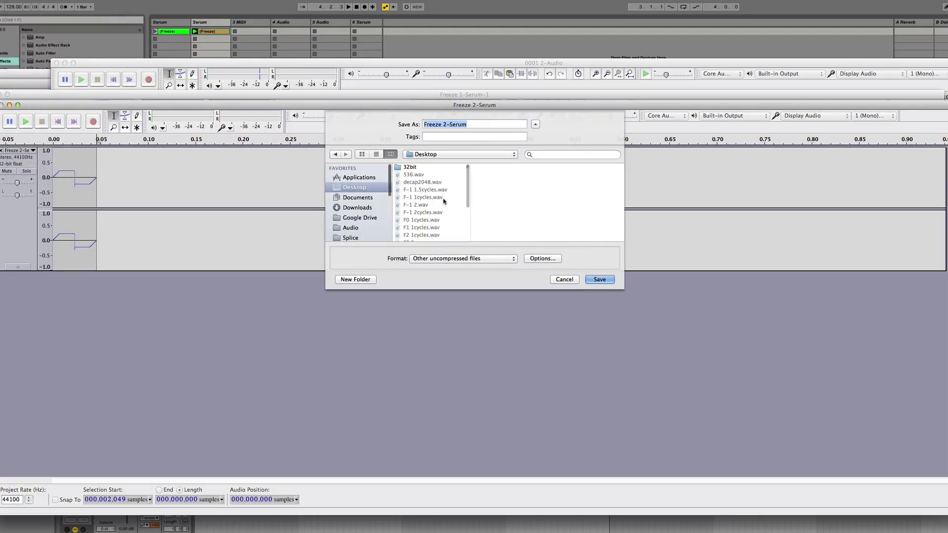
pyautogui.write('deci')
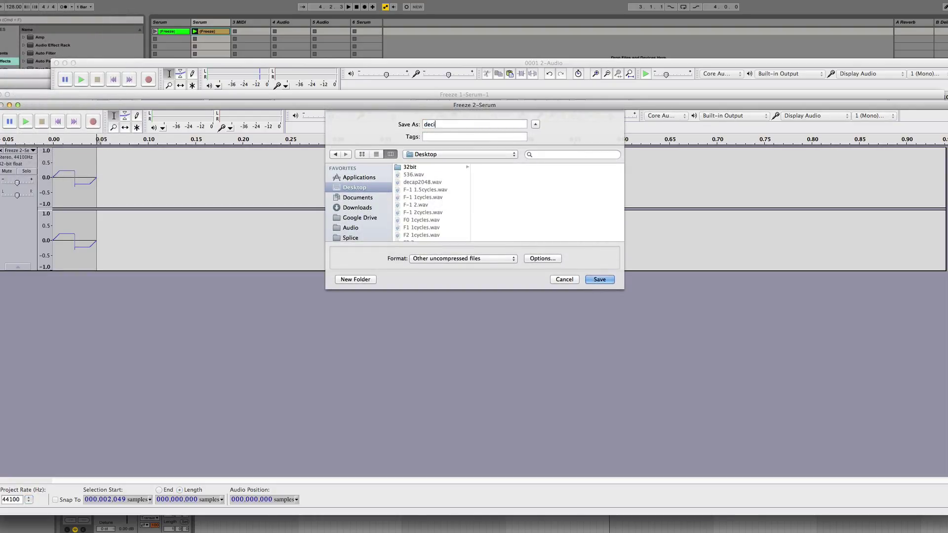
pyautogui.write('2048')
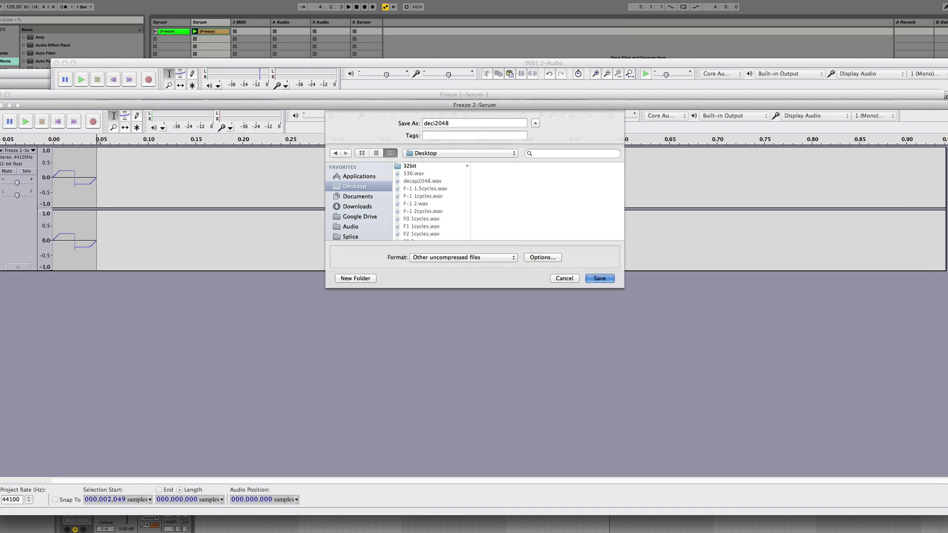
pyautogui.press('Return')
pyautogui.press('Return')
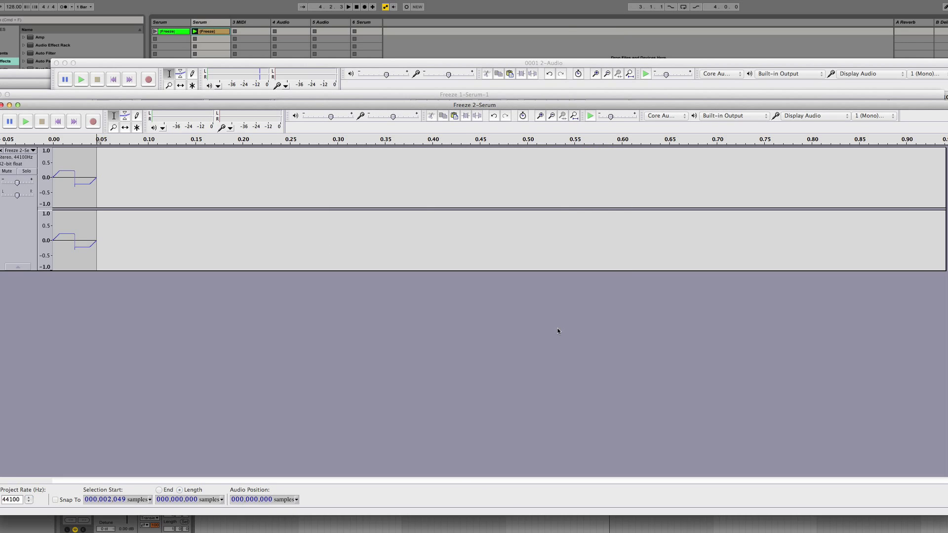
# Step: Switch to Ableton Live, undo the freeze and flatten of the second Serum track, and arm that track
pyautogui.click(461, 41)
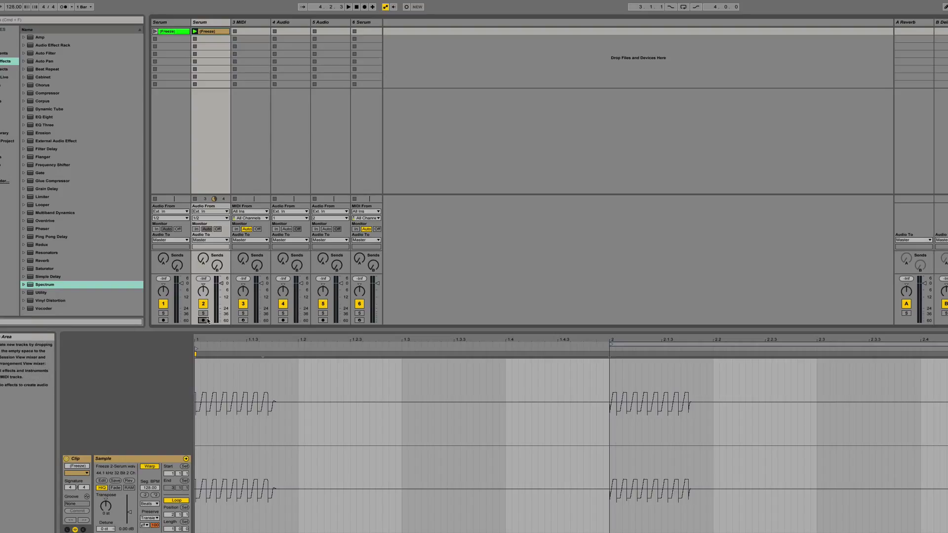
pyautogui.click(204, 23)
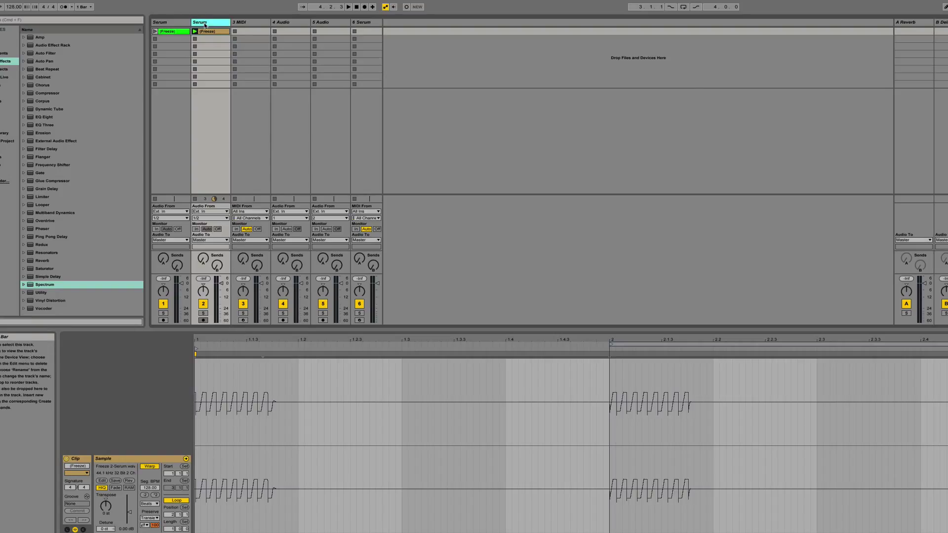
pyautogui.press('super+z')
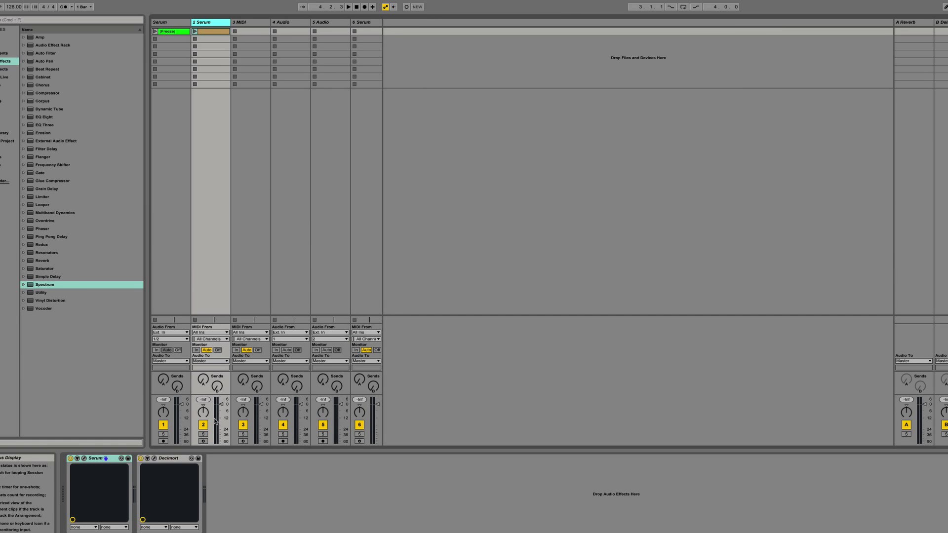
pyautogui.click(202, 442)
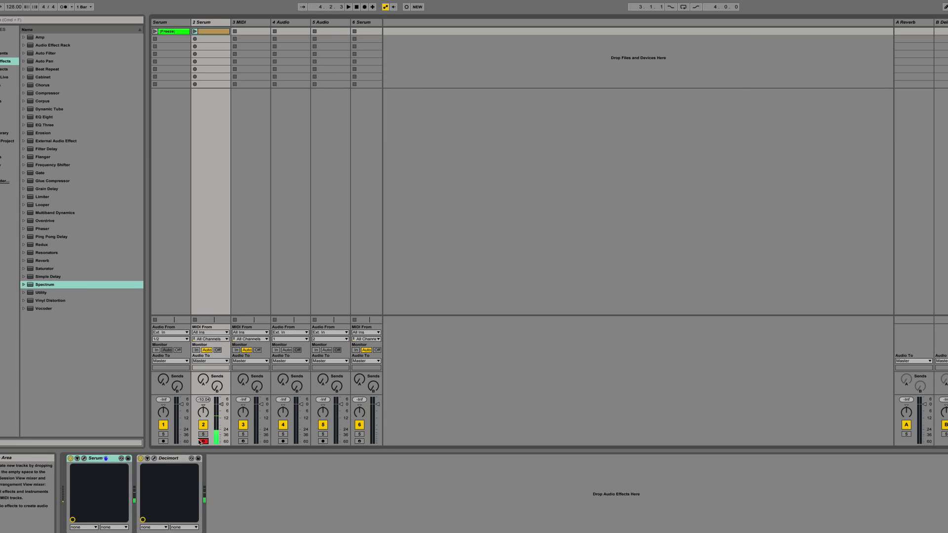
# Step: Arm the sixth track and open the oscillator A wavetable editor in its Serum
pyautogui.click(366, 22)
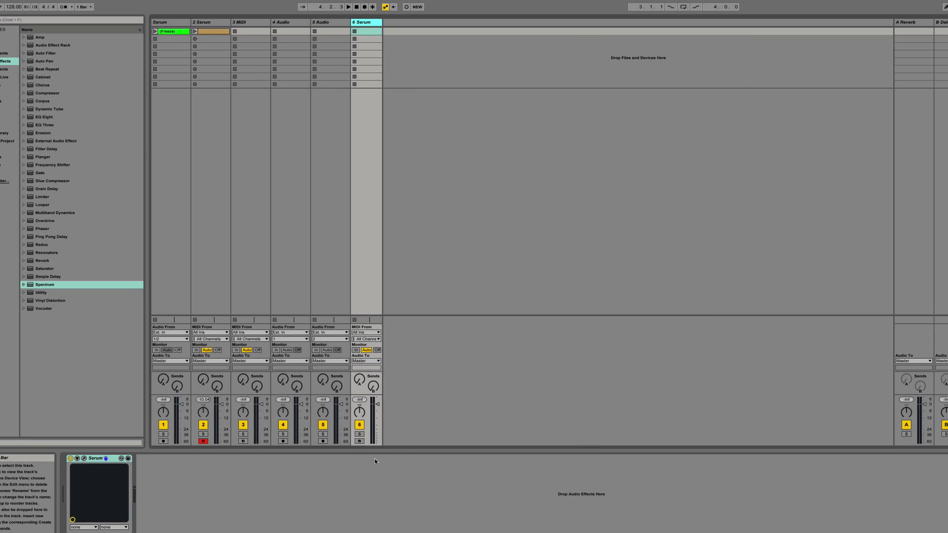
pyautogui.click(360, 441)
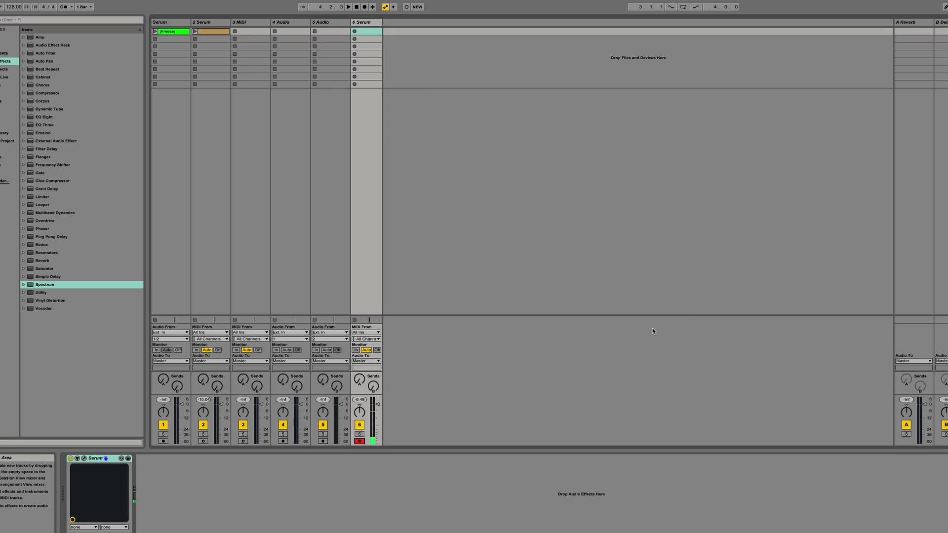
pyautogui.click(84, 457)
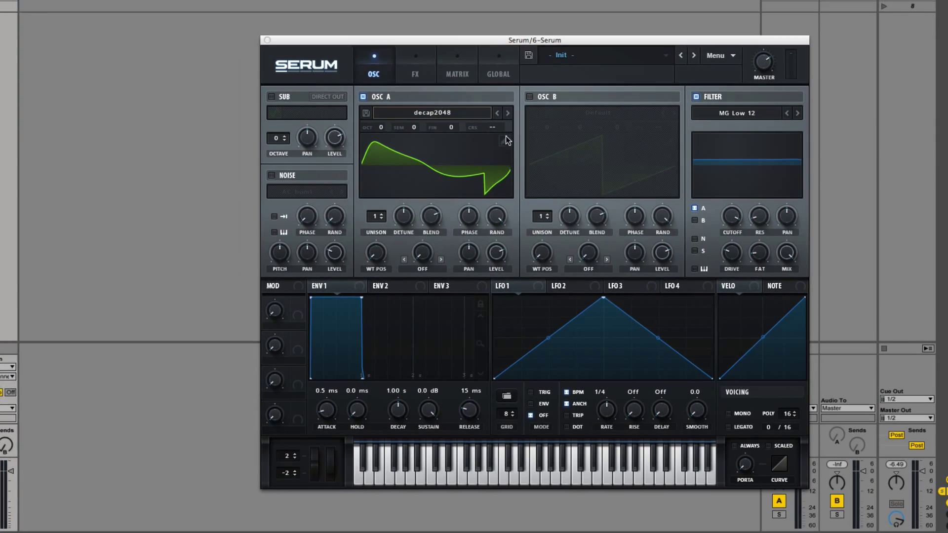
pyautogui.click(716, 176)
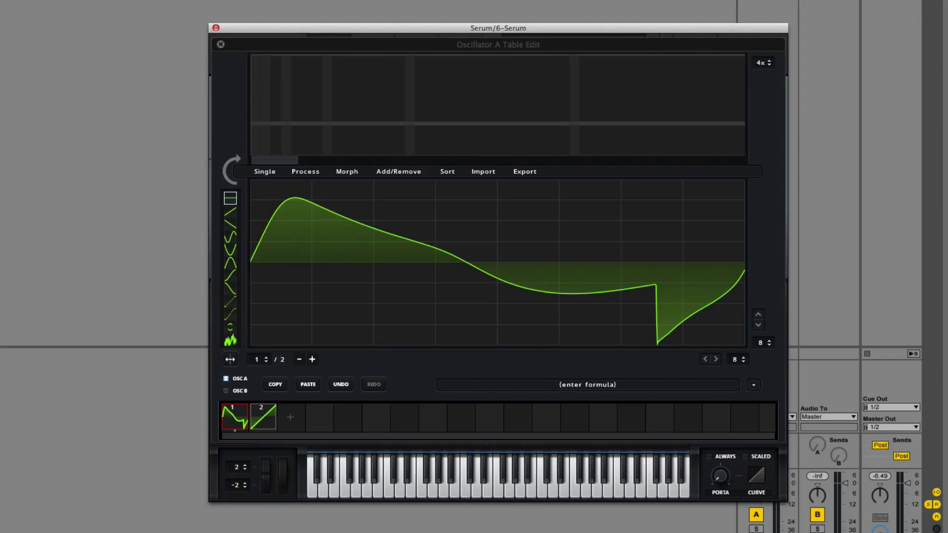
# Step: Import the deci2048 sample into oscillator A's wavetable, splitting it at 2048 samples
pyautogui.moveTo(947, 246); pyautogui.dragTo(605, 244)
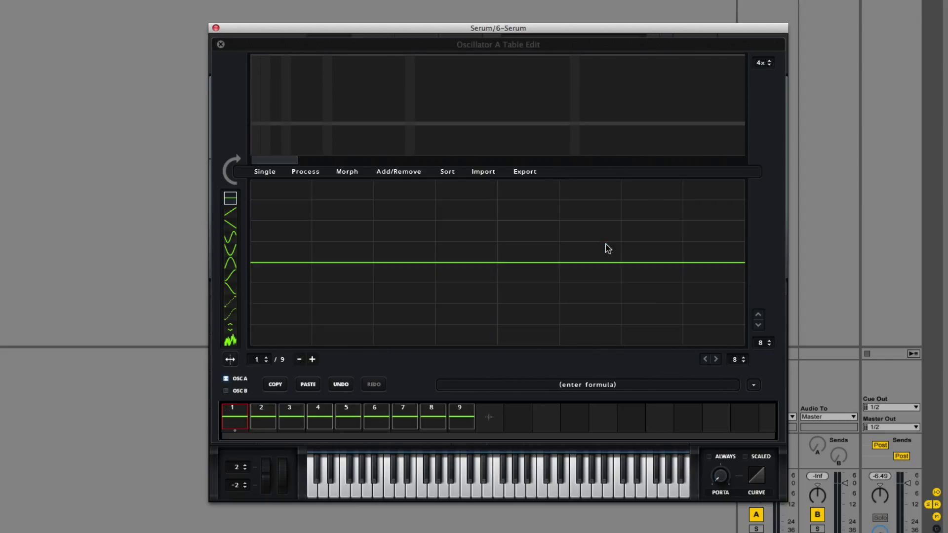
pyautogui.click(644, 384)
pyautogui.write('2048')
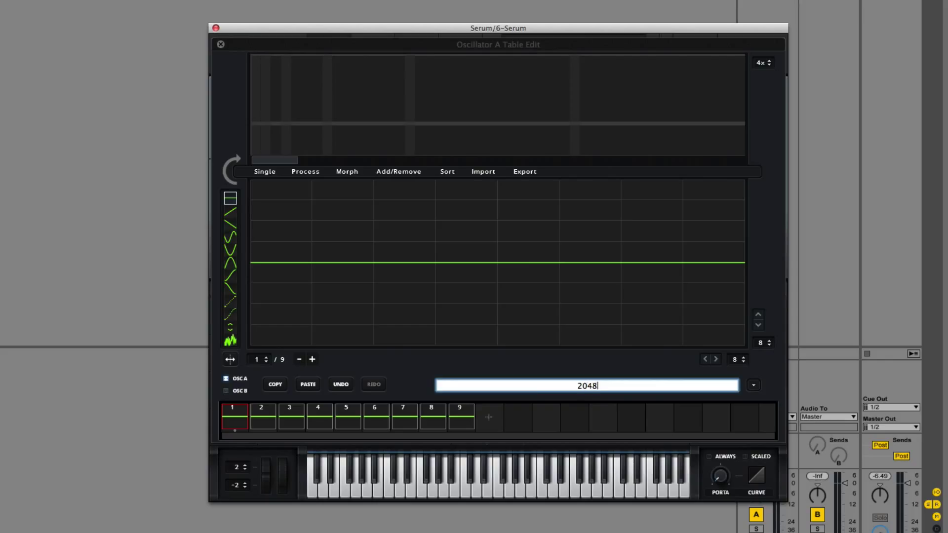
pyautogui.press('Return')
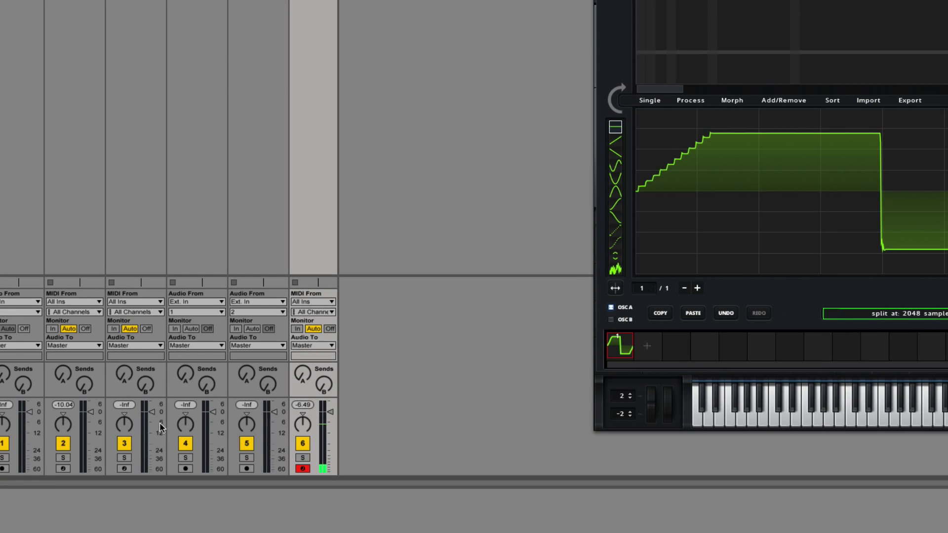
# Step: Compare the Decimort-processed track 2 with the imported wavetable on track 6 by arming them alternately
pyautogui.click(63, 469)
pyautogui.click(303, 469)
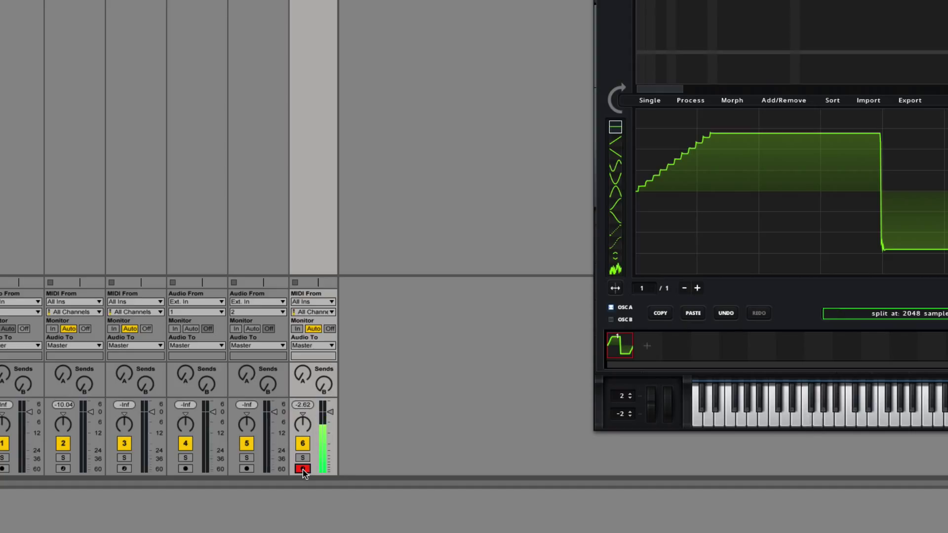
pyautogui.click(64, 469)
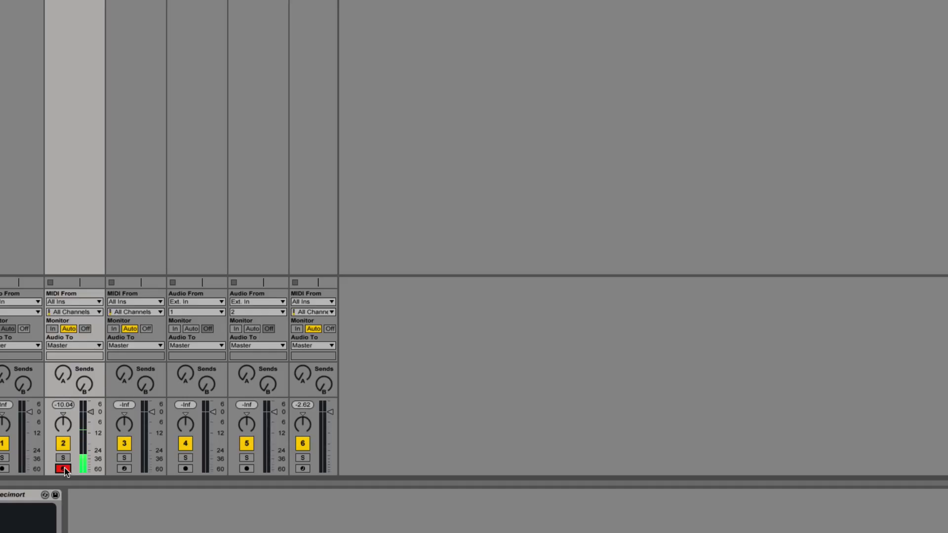
pyautogui.click(303, 469)
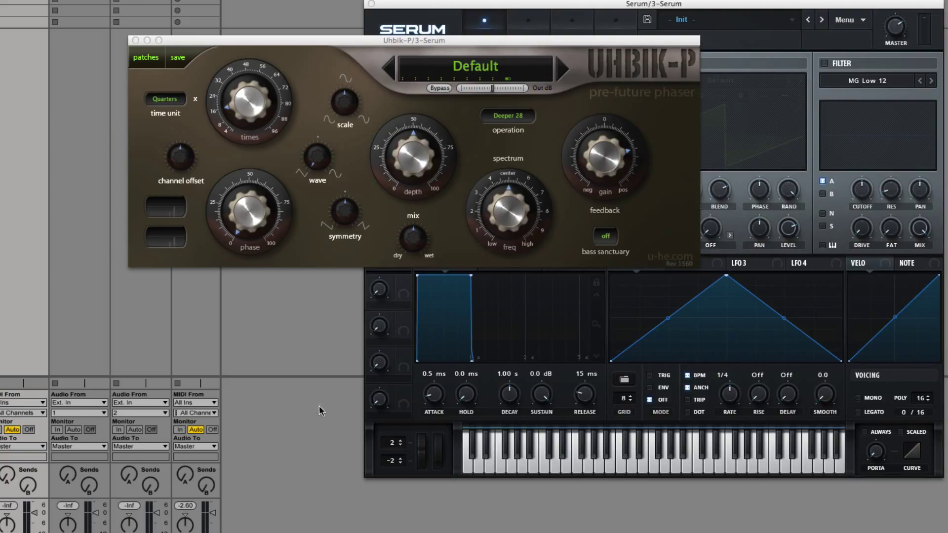
# Step: Set oscillator A's fine tuning to -23 in the Serum on track 3
pyautogui.click(650, 4)
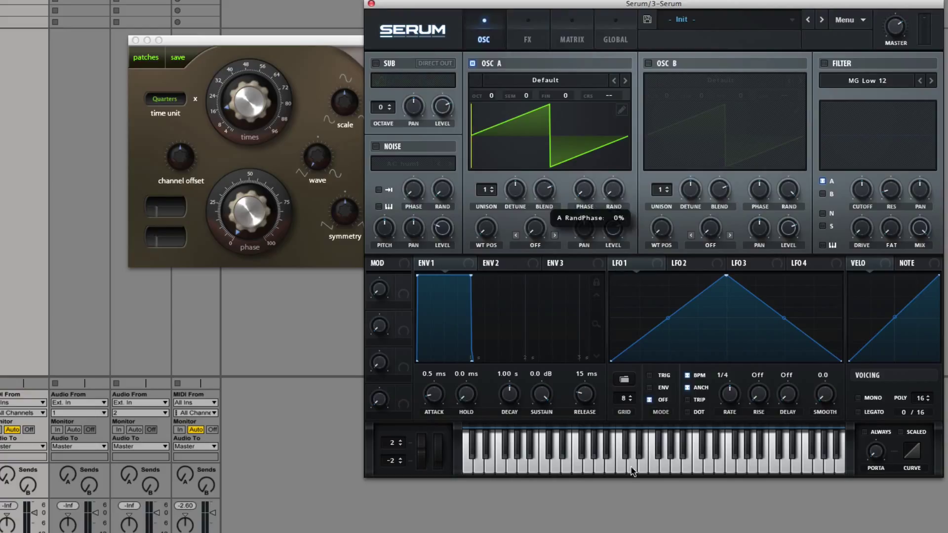
pyautogui.moveTo(565, 96); pyautogui.dragTo(569, 114)
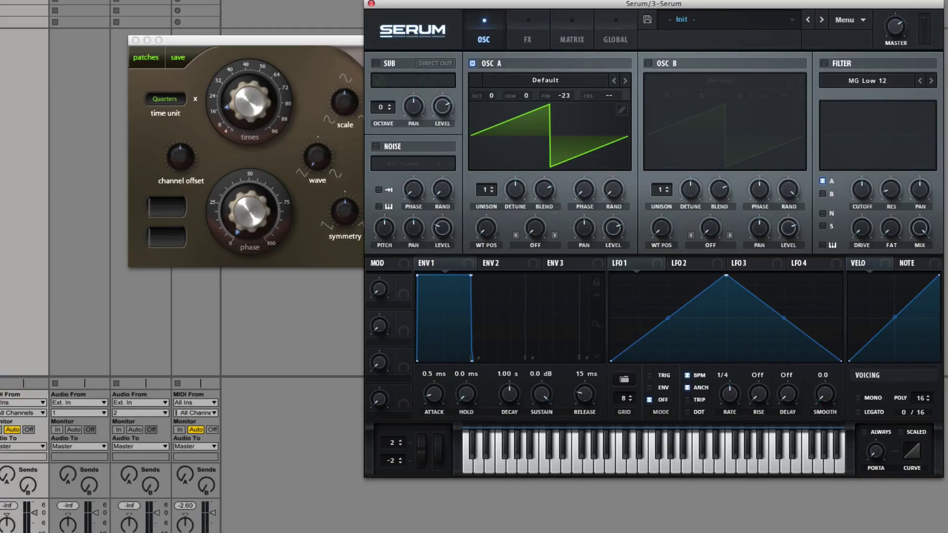
pyautogui.click(163, 532)
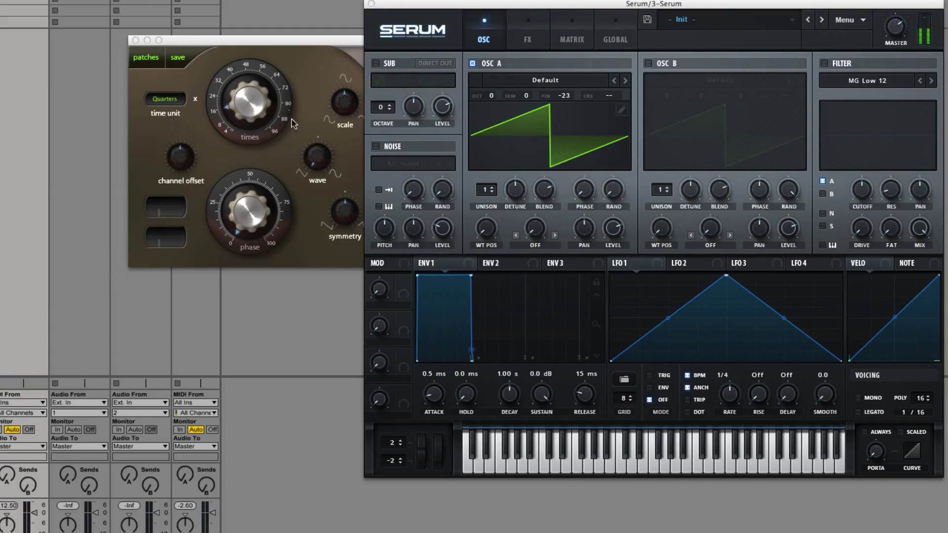
# Step: Set the Uhbik-P phaser's time unit to Manual and lower its times value
pyautogui.click(193, 126)
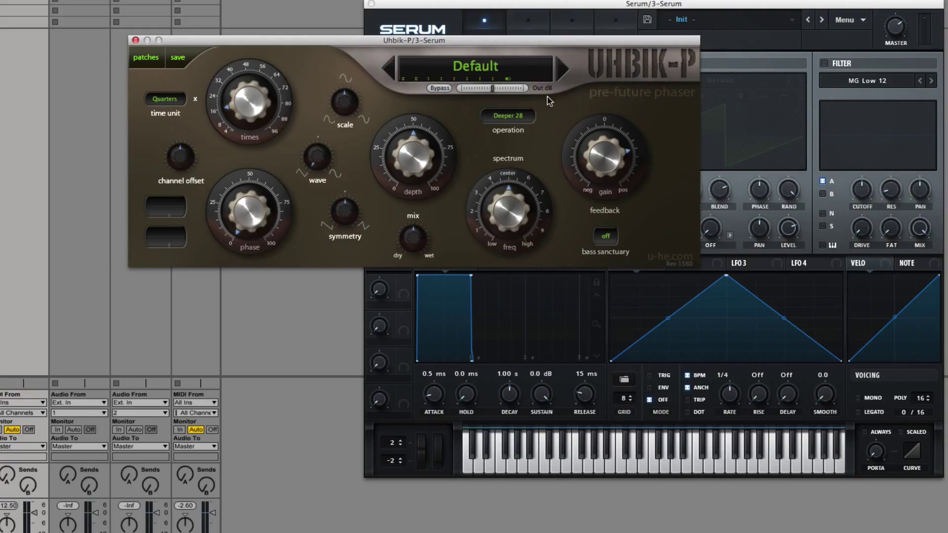
pyautogui.click(184, 102)
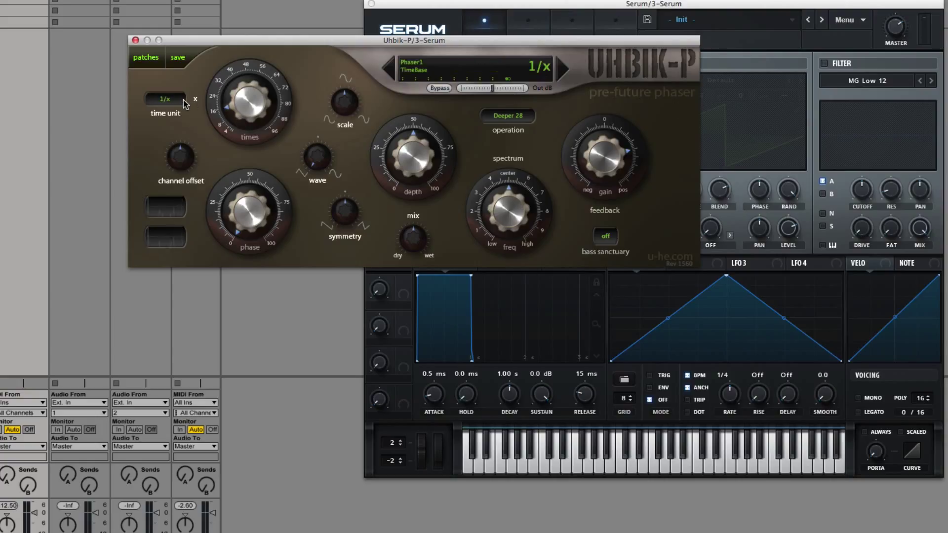
pyautogui.click(184, 102)
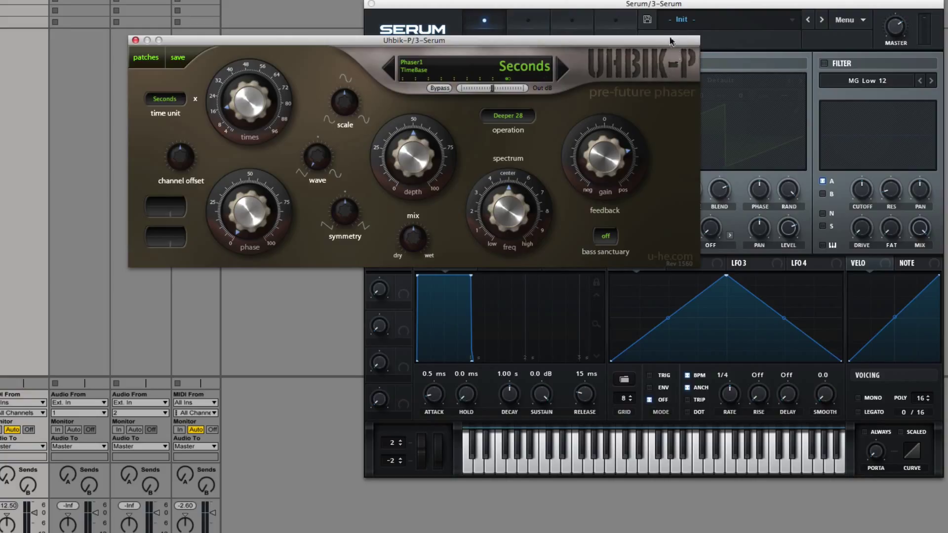
pyautogui.click(167, 104)
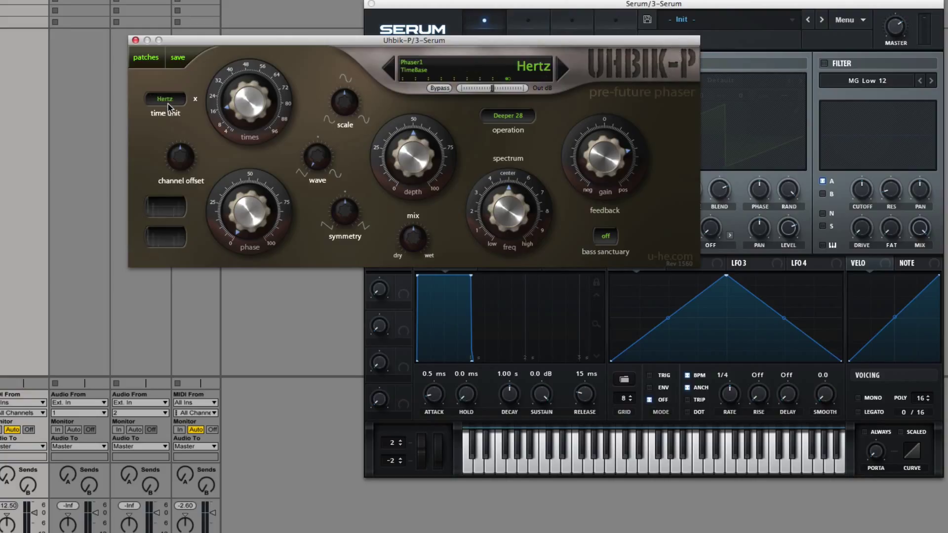
pyautogui.click(168, 102)
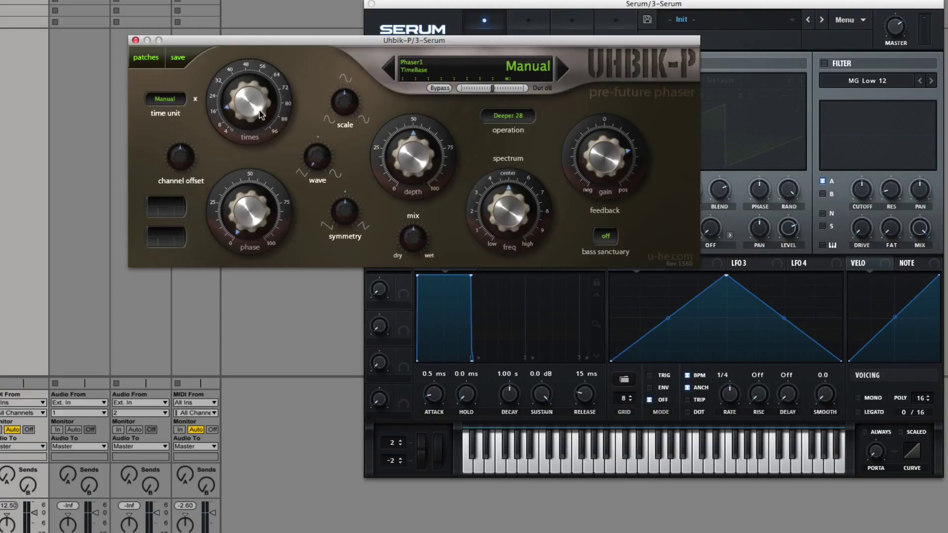
pyautogui.moveTo(260, 114); pyautogui.dragTo(262, 155)
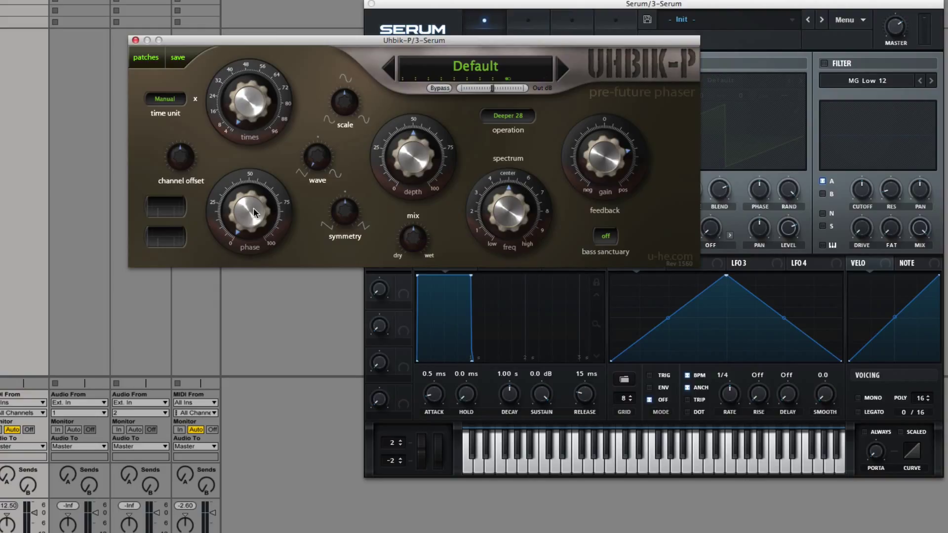
# Step: Set the phaser's operation to Deepest 42, its depth to 74 and its phase to about 50
pyautogui.moveTo(253, 213); pyautogui.dragTo(269, 125)
pyautogui.click(511, 118)
pyautogui.moveTo(267, 215)
pyautogui.mouseDown()
pyautogui.moveTo(276, 181)
pyautogui.moveTo(258, 224)
pyautogui.moveTo(259, 209)
pyautogui.mouseUp()
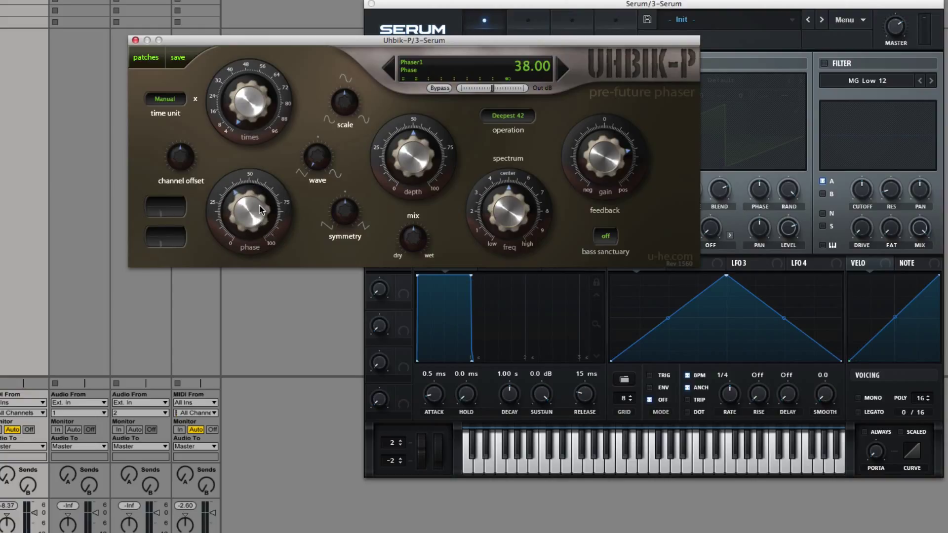
pyautogui.moveTo(259, 210); pyautogui.dragTo(255, 182)
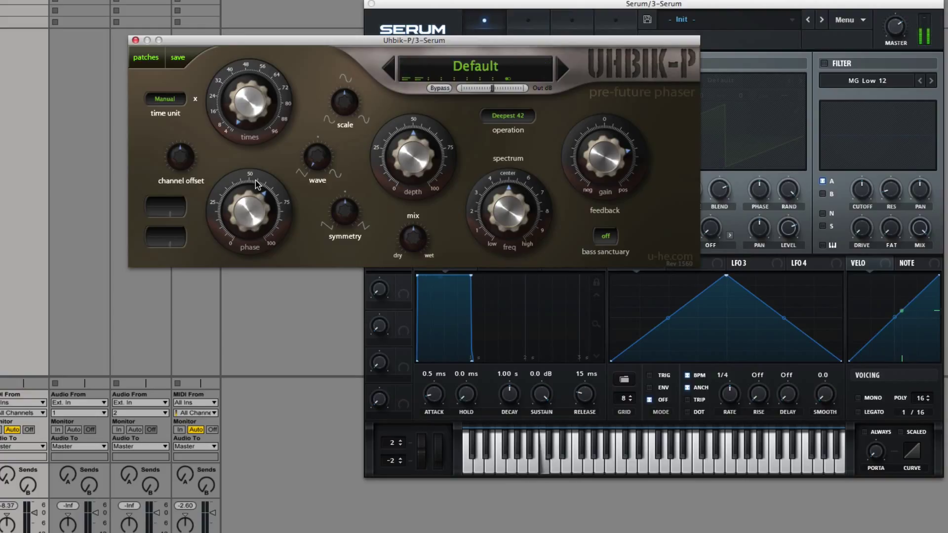
pyautogui.moveTo(420, 150); pyautogui.dragTo(427, 108)
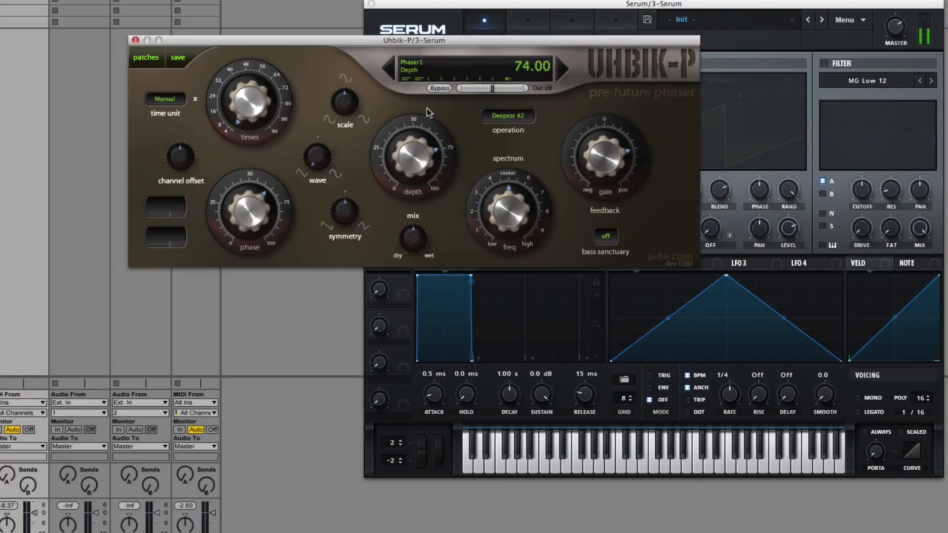
pyautogui.moveTo(259, 224); pyautogui.dragTo(256, 247)
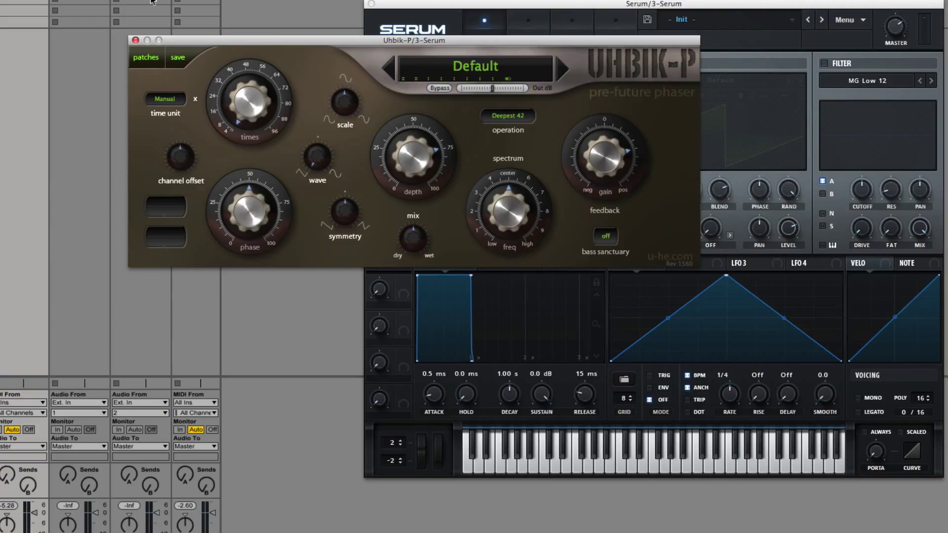
# Step: Freeze and flatten the phaser-processed Serum track 3 to audio
pyautogui.hotkey('shift', 'Tab')
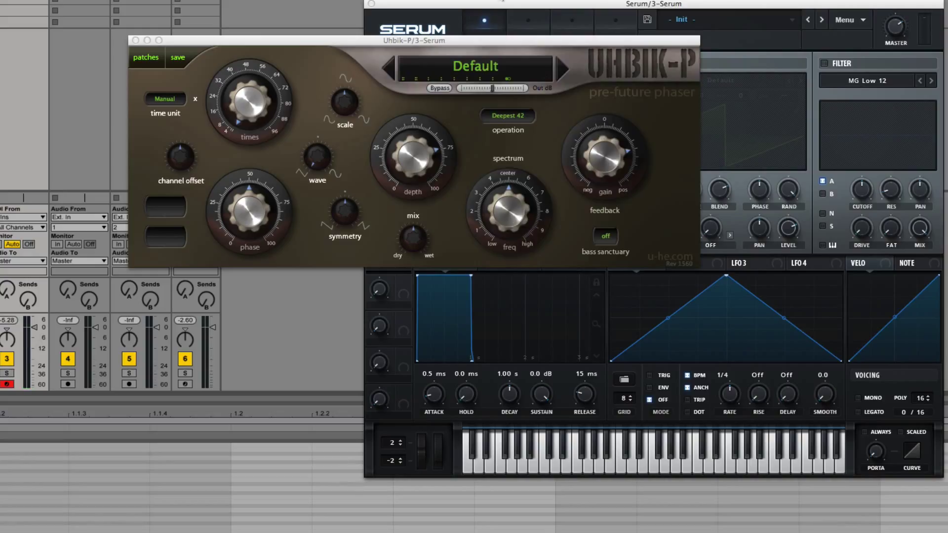
pyautogui.click(496, 5)
pyautogui.scroll(-2, 474, 505)
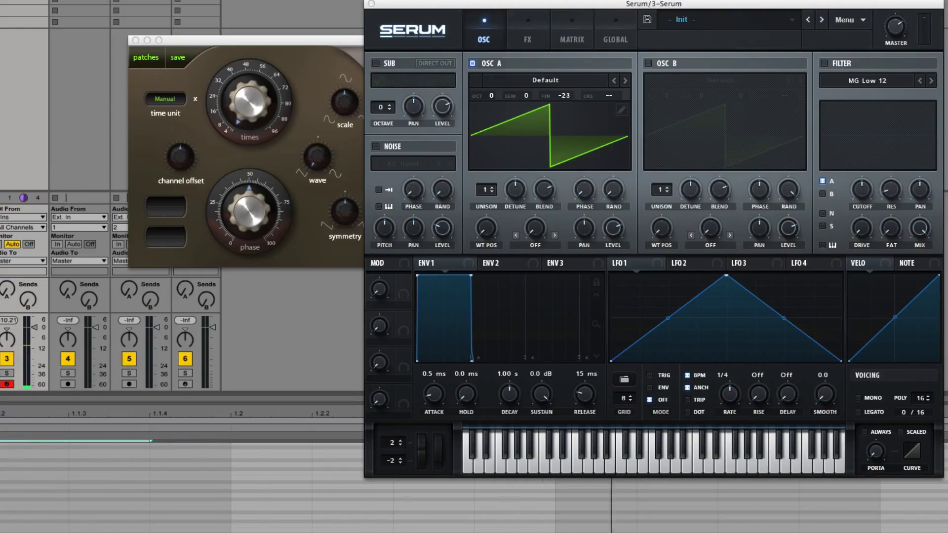
pyautogui.rightClick(14, 1)
pyautogui.click(42, 10)
pyautogui.click(488, 351)
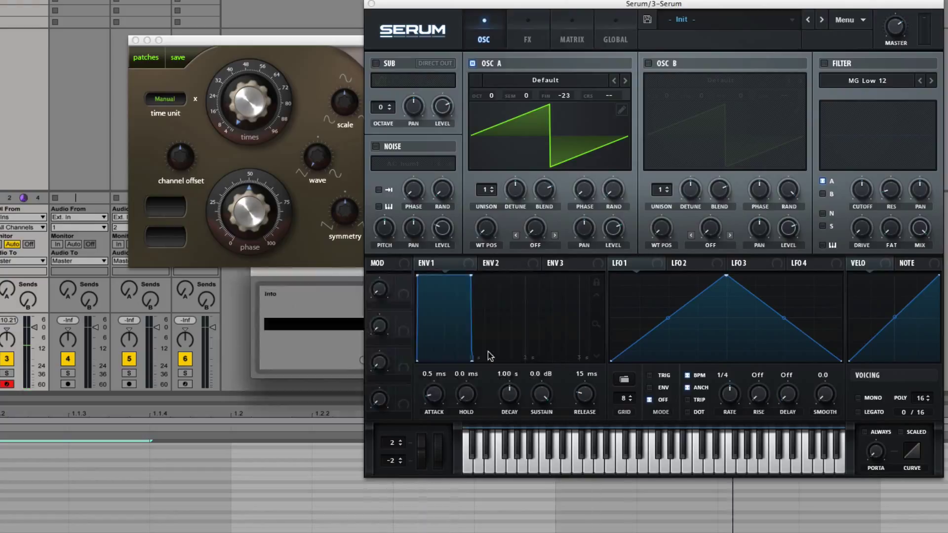
pyautogui.rightClick(22, 4)
pyautogui.click(55, 20)
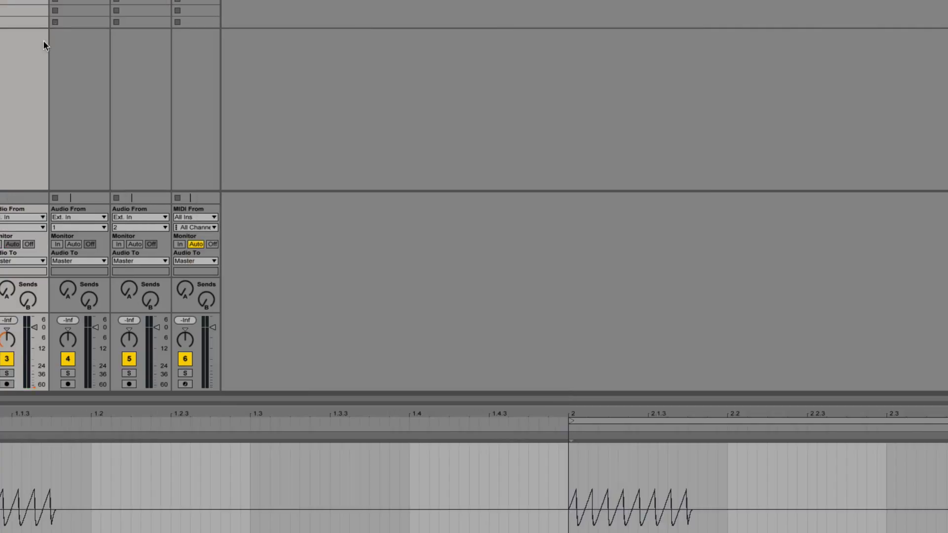
# Step: Locate track 3's flattened clip file in Finder and open it in Audacity, reading it directly from the original
pyautogui.rightClick(22, 1)
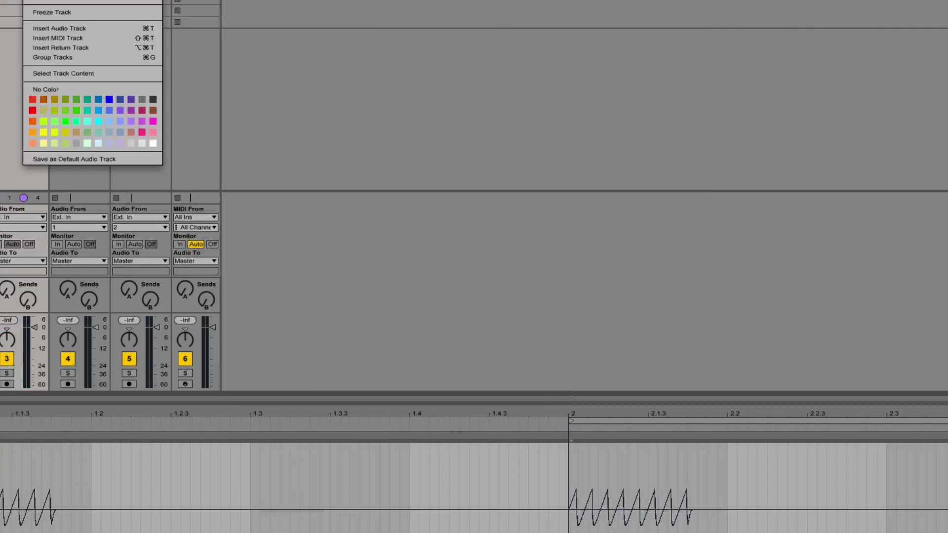
pyautogui.click(7, 1)
pyautogui.rightClick(7, 1)
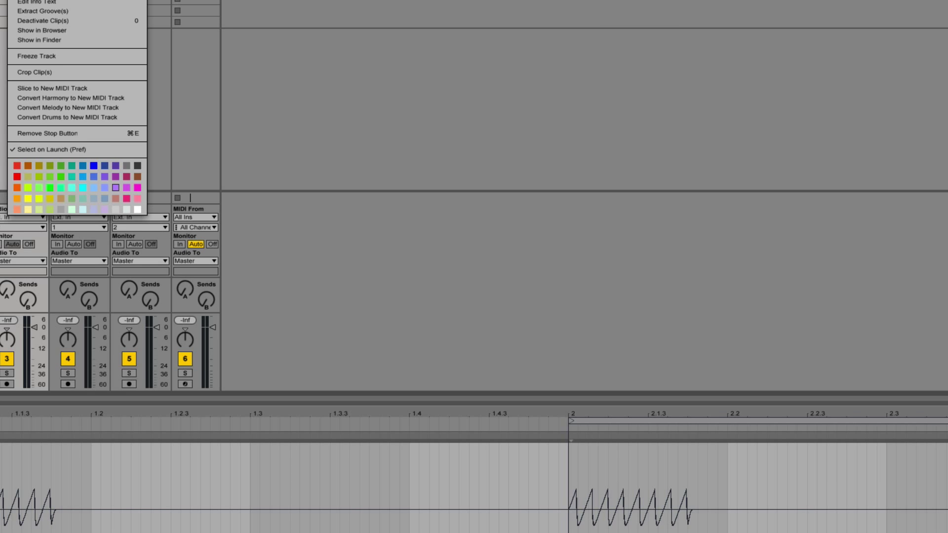
pyautogui.click(40, 40)
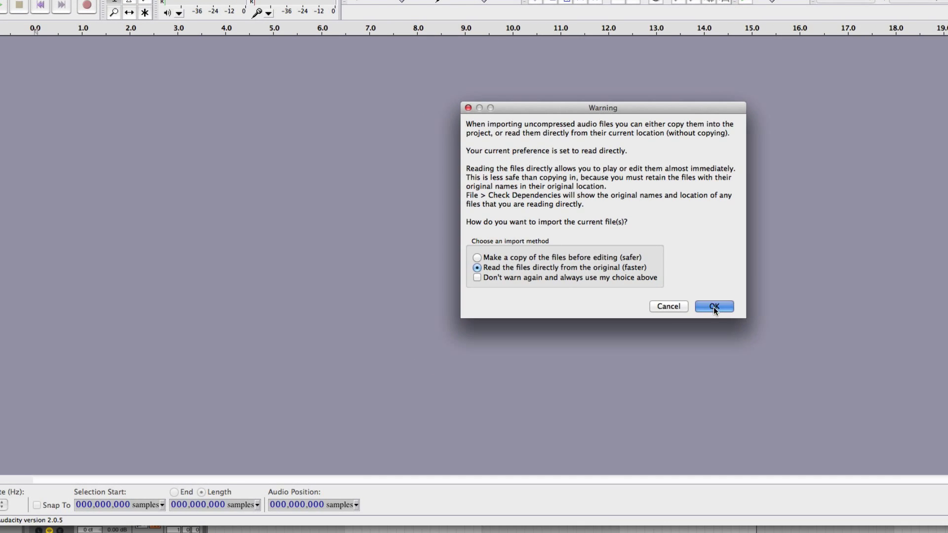
pyautogui.click(714, 307)
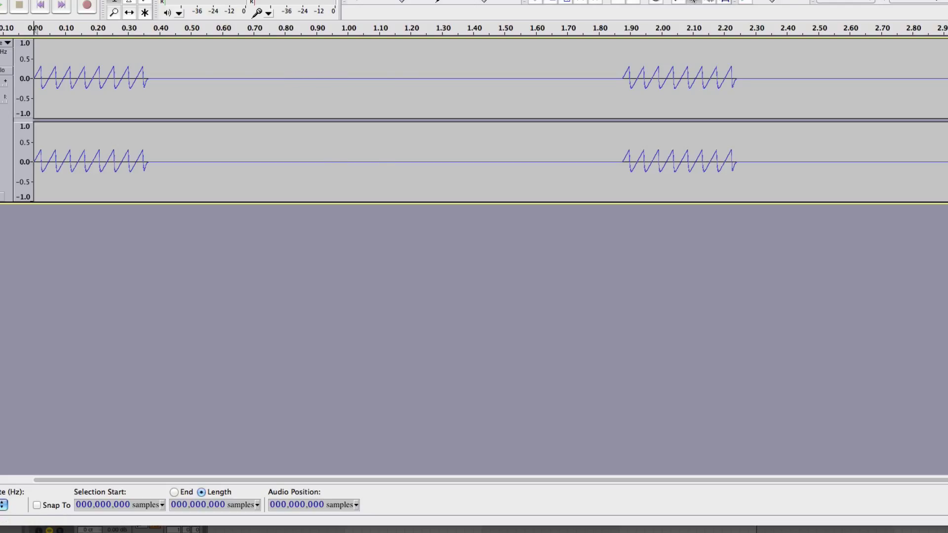
# Step: Delete the audio after about the first 0.5 seconds, keeping only the opening burst of cycles
pyautogui.click(693, 2)
pyautogui.click(114, 74)
pyautogui.moveTo(196, 145); pyautogui.dragTo(947, 143)
pyautogui.press('Delete')
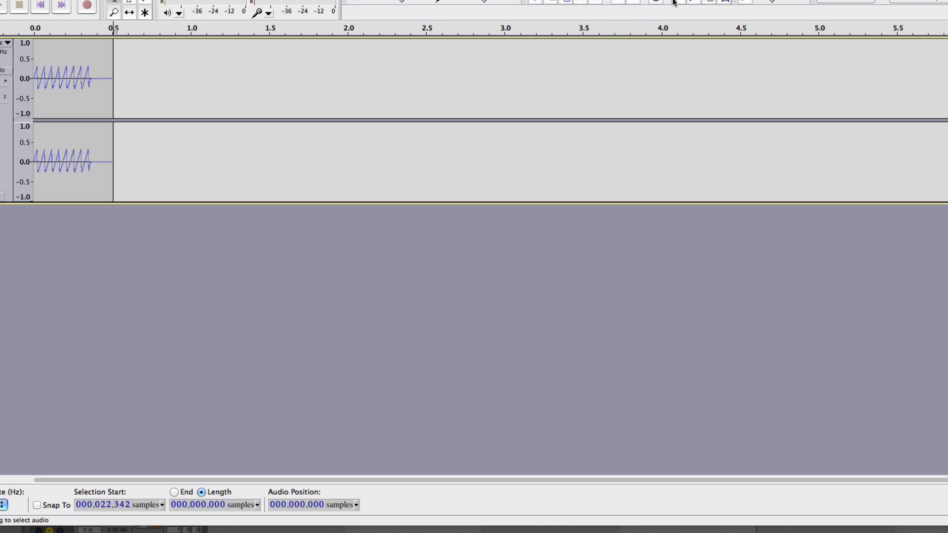
# Step: Remove the roughly 72 samples of silence before the first cycle so the waveform begins at sample 0
pyautogui.press('Home')
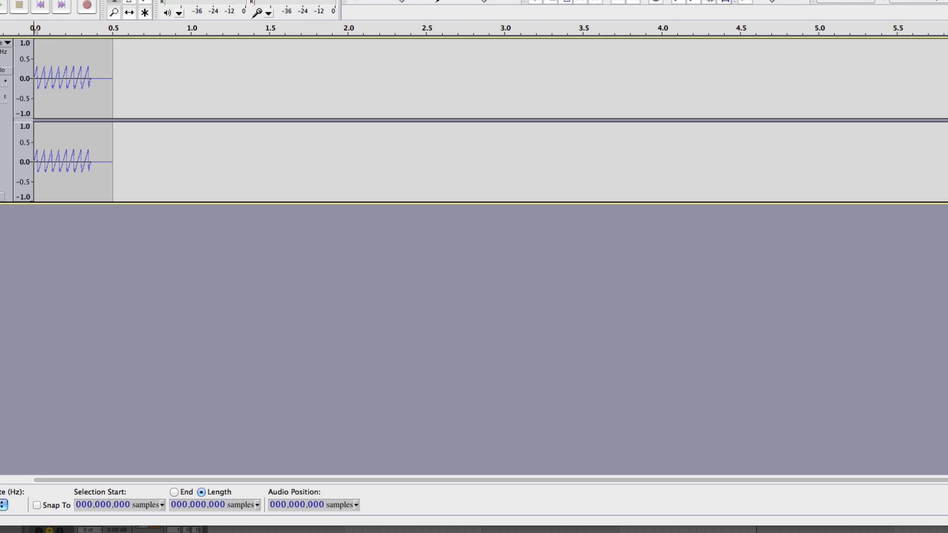
pyautogui.click(678, 2)
pyautogui.click(677, 2)
pyautogui.click(678, 1)
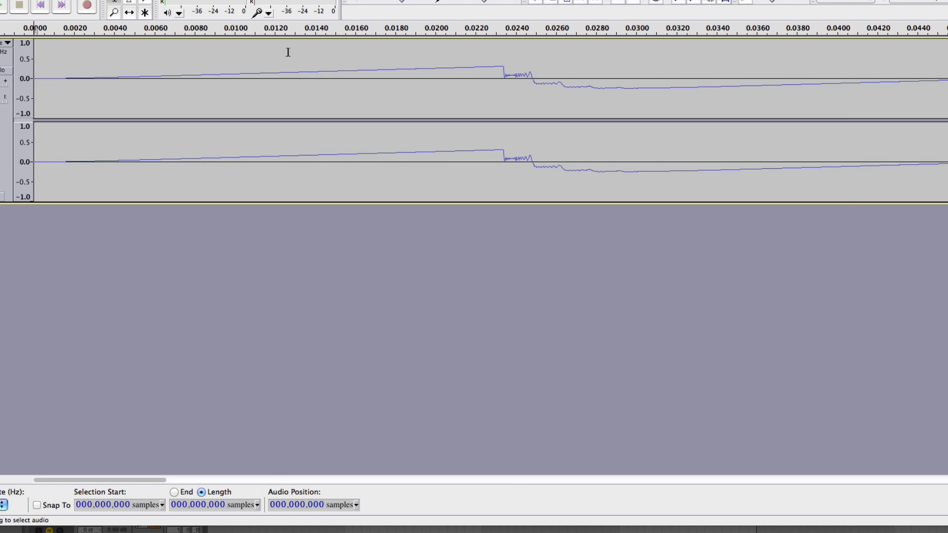
pyautogui.click(67, 87)
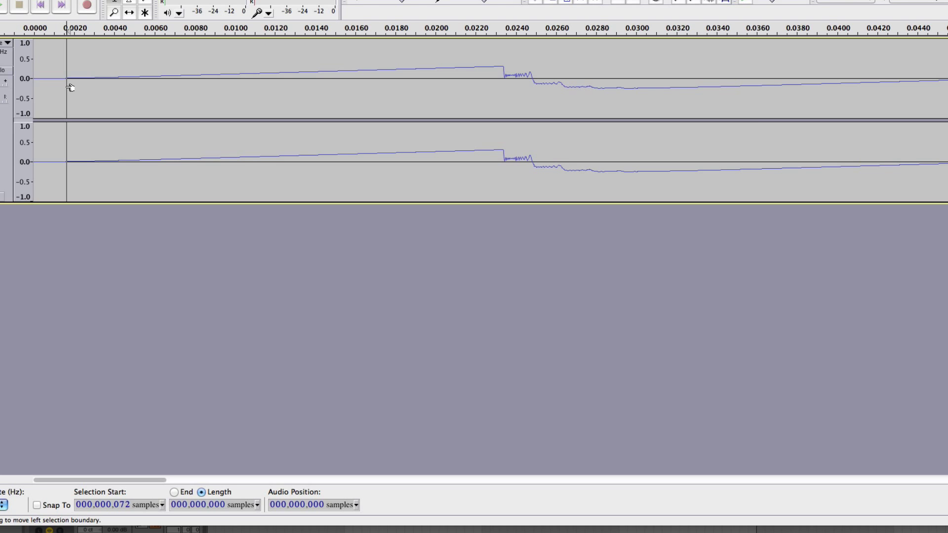
pyautogui.moveTo(70, 88); pyautogui.dragTo(33, 87)
pyautogui.press('Delete')
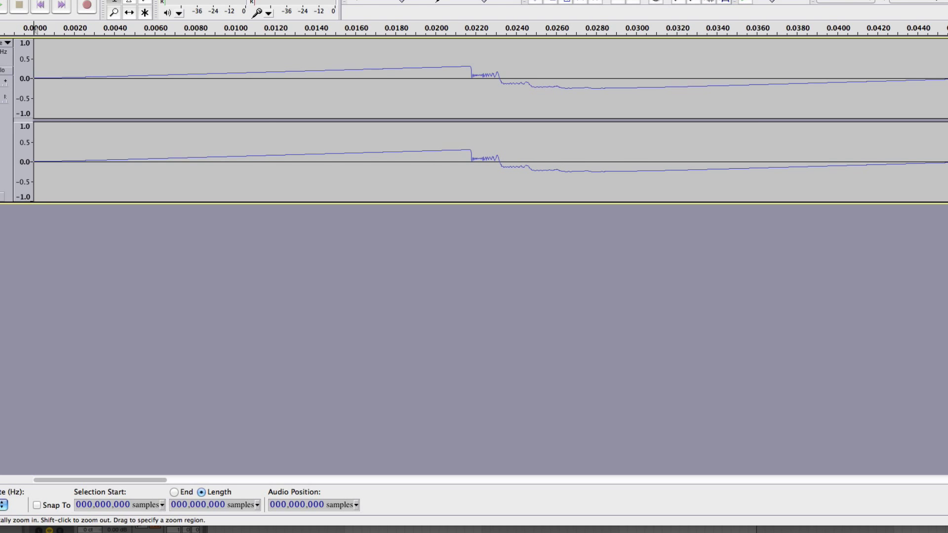
# Step: Delete everything after the end of the first cycle, cutting from sample 2,080 to the clip's end
pyautogui.click(61, 5)
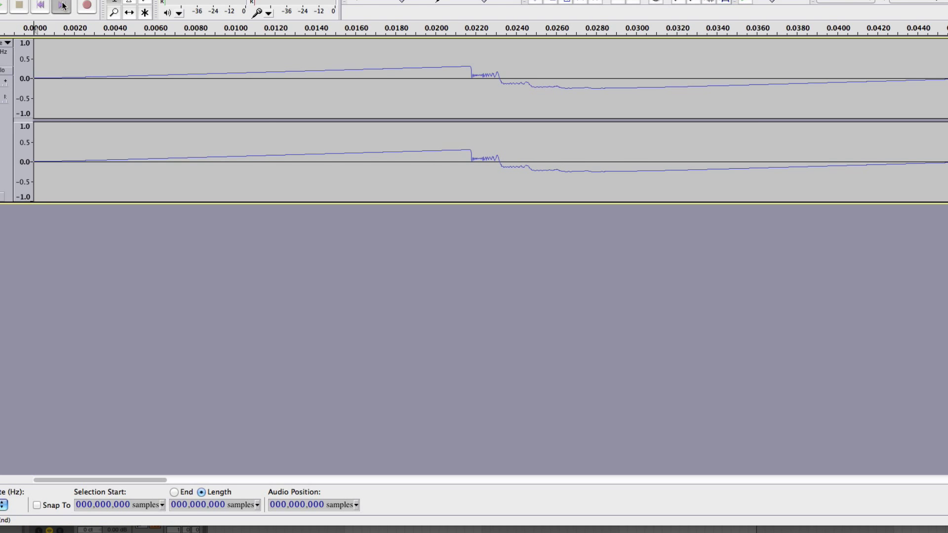
pyautogui.click(696, 1)
pyautogui.click(695, 1)
pyautogui.click(696, 2)
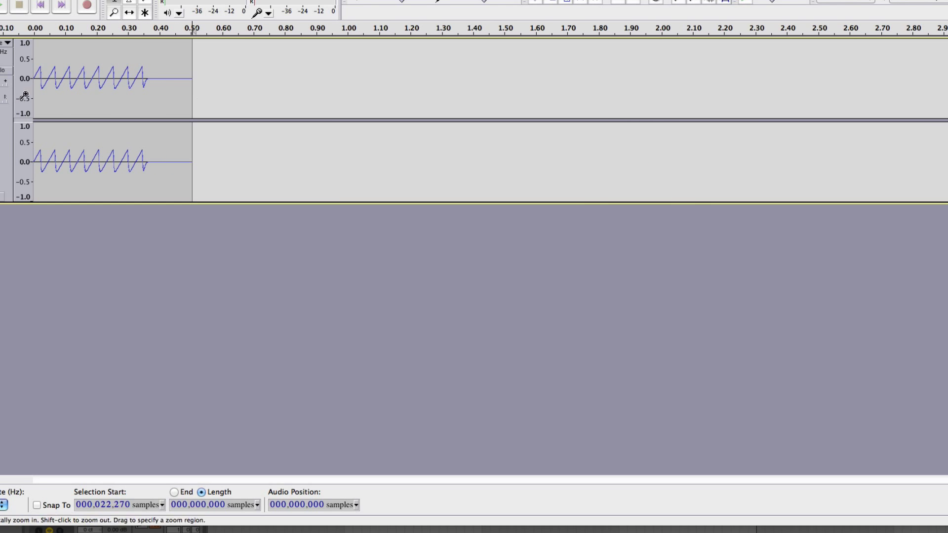
pyautogui.click(53, 77)
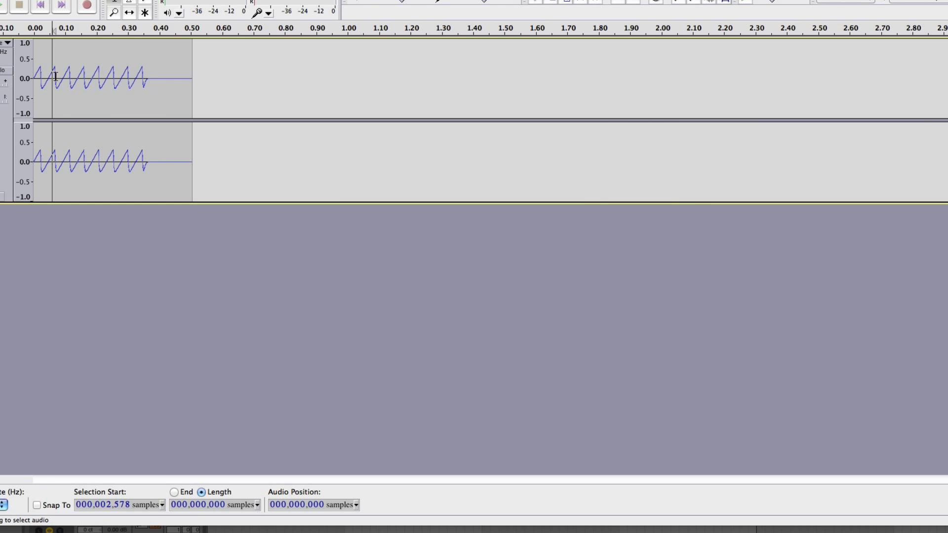
pyautogui.click(679, 2)
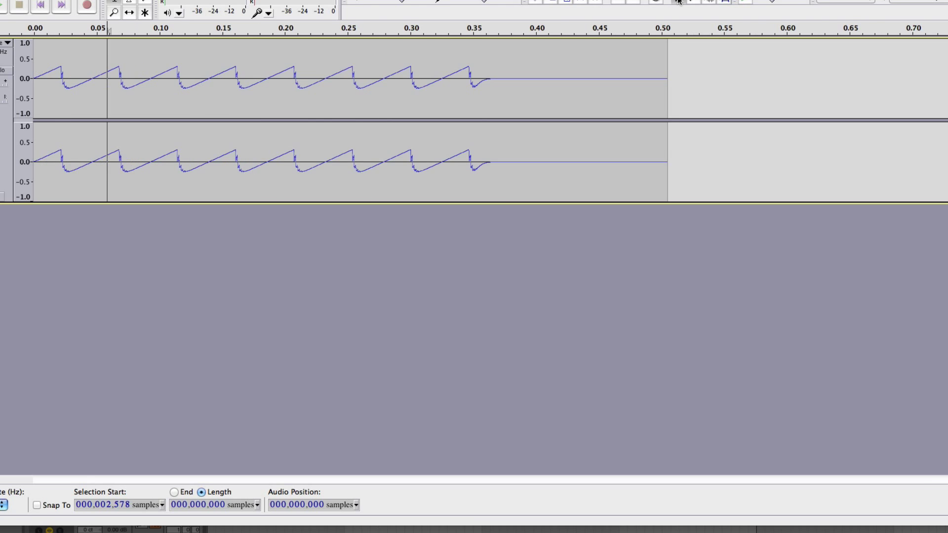
pyautogui.click(678, 2)
pyautogui.click(678, 1)
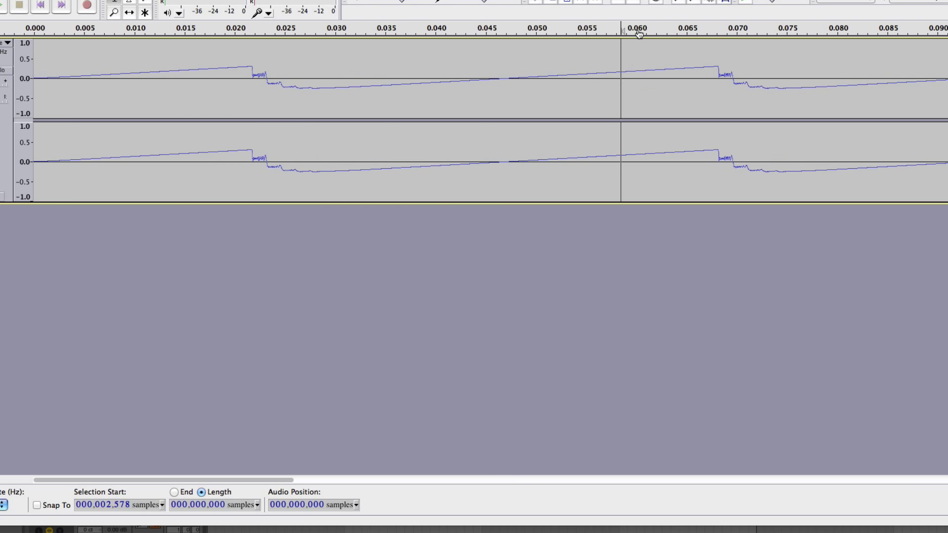
pyautogui.click(504, 87)
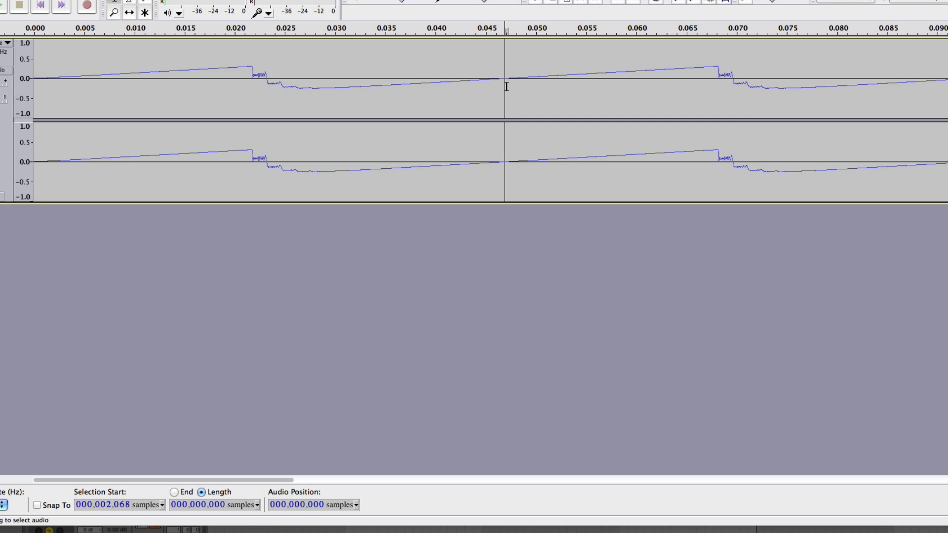
pyautogui.click(508, 87)
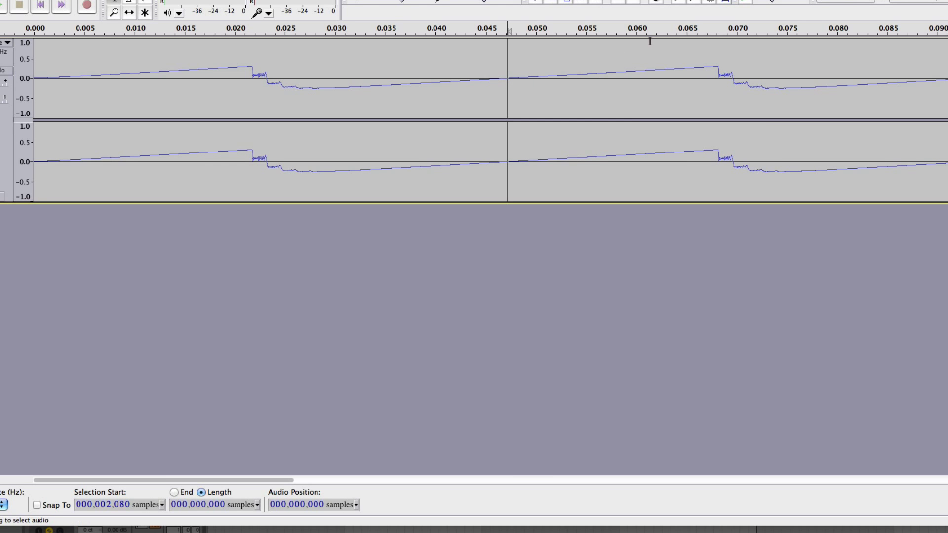
pyautogui.click(693, 2)
pyautogui.click(692, 1)
pyautogui.click(692, 1)
pyautogui.click(692, 1)
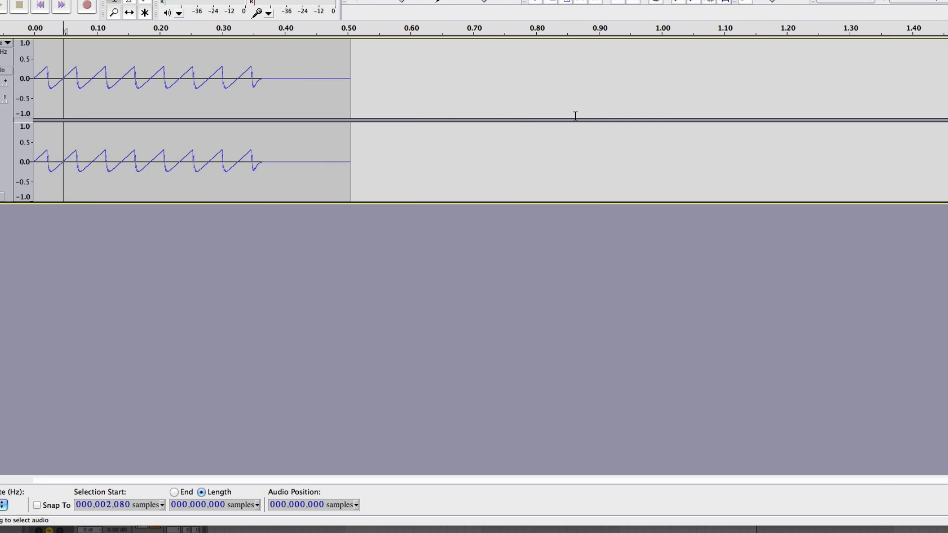
pyautogui.keyDown('shift'); pyautogui.click(417, 108); pyautogui.keyUp('shift')
pyautogui.press('Delete')
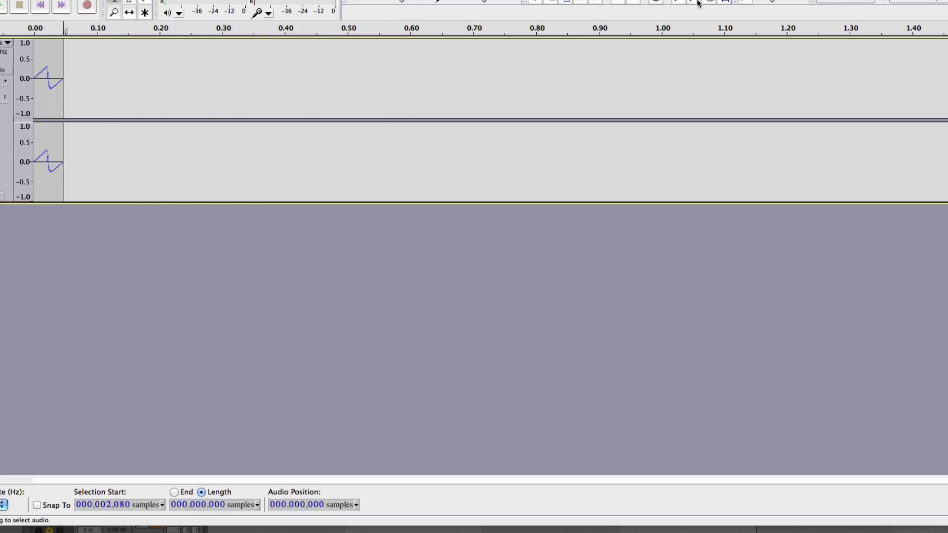
# Step: Trim the end of the cycle from sample 2,048 onward so the clip is exactly 2048 samples long
pyautogui.click(680, 1)
pyautogui.click(680, 1)
pyautogui.click(679, 1)
pyautogui.click(680, 1)
pyautogui.click(679, 1)
pyautogui.click(679, 1)
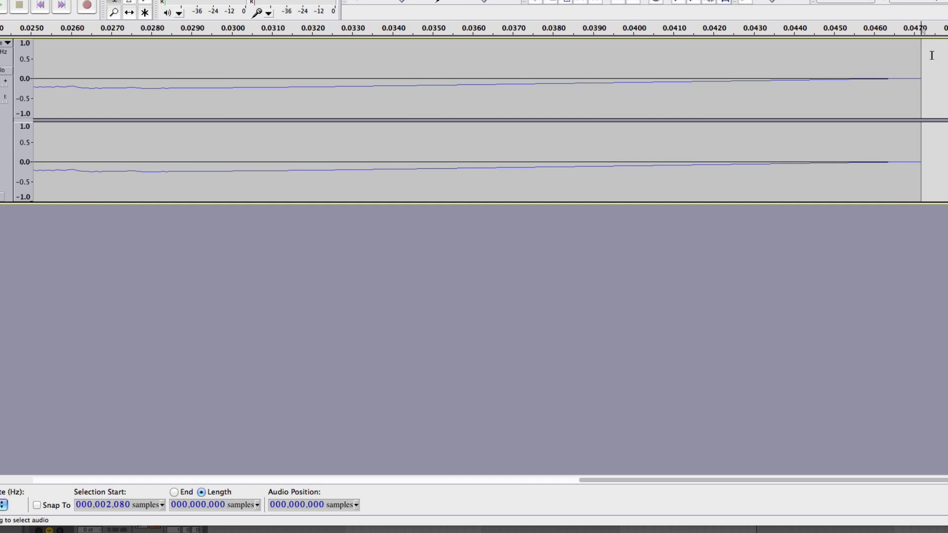
pyautogui.click(888, 80)
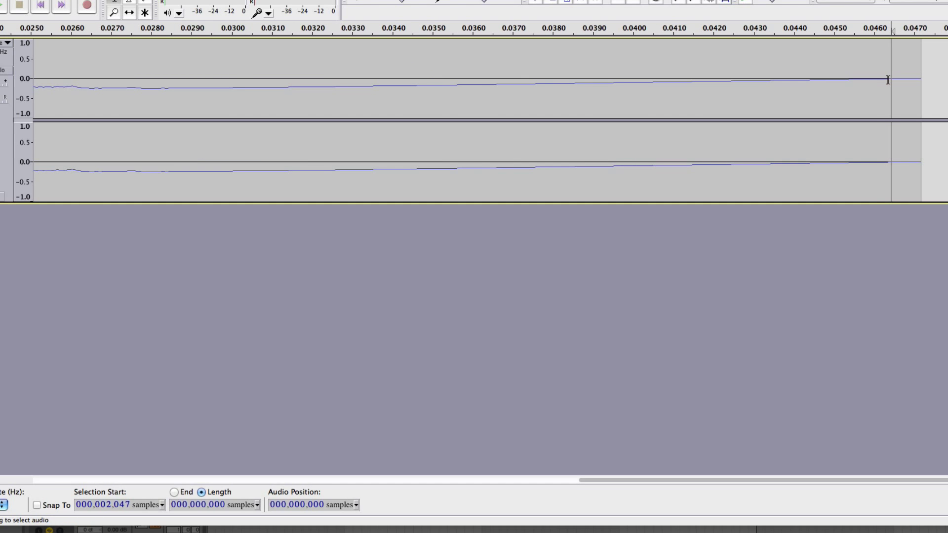
pyautogui.press('Right')
pyautogui.keyDown('shift'); pyautogui.click(947, 88); pyautogui.keyUp('shift')
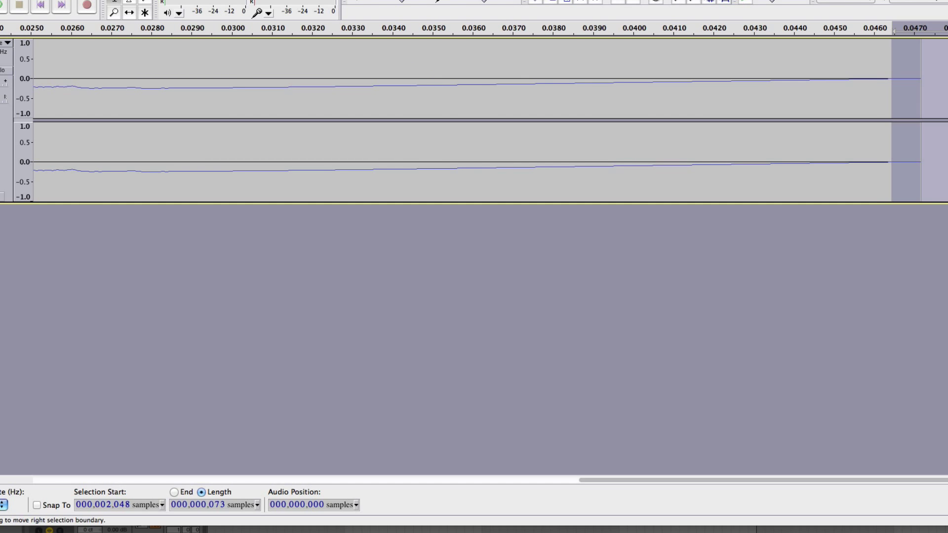
pyautogui.press('Delete')
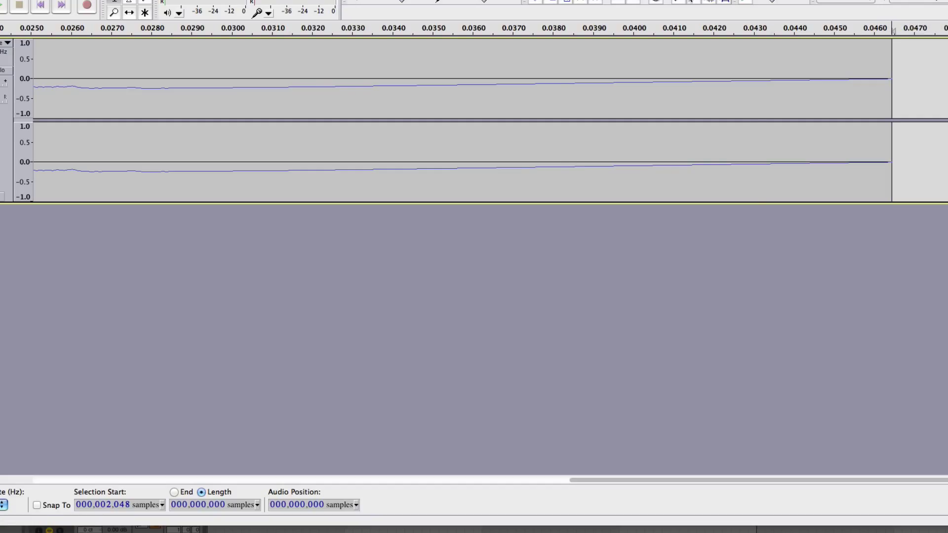
# Step: Export the trimmed cycle to the Desktop as phase2048 in the Other uncompressed files format
pyautogui.click(697, 2)
pyautogui.click(697, 2)
pyautogui.click(697, 2)
pyautogui.click(697, 1)
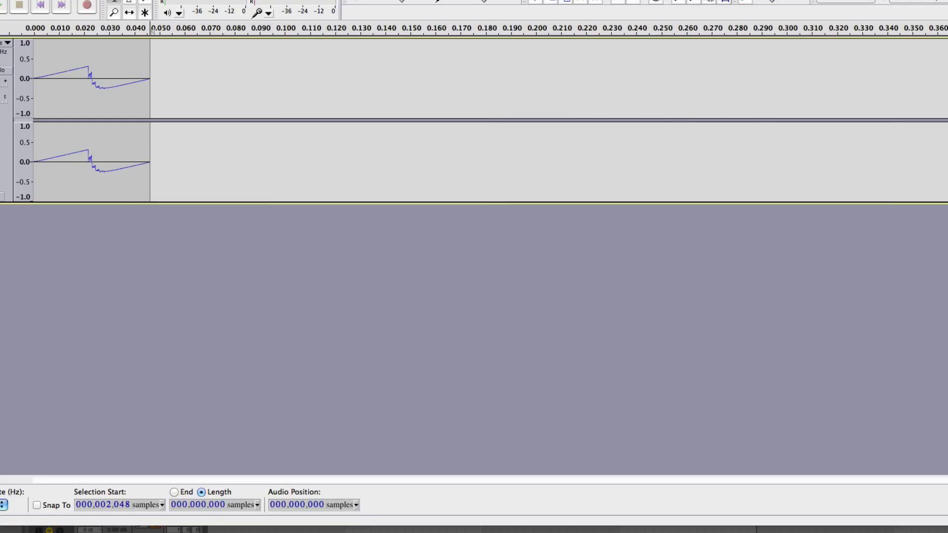
pyautogui.press('Left')
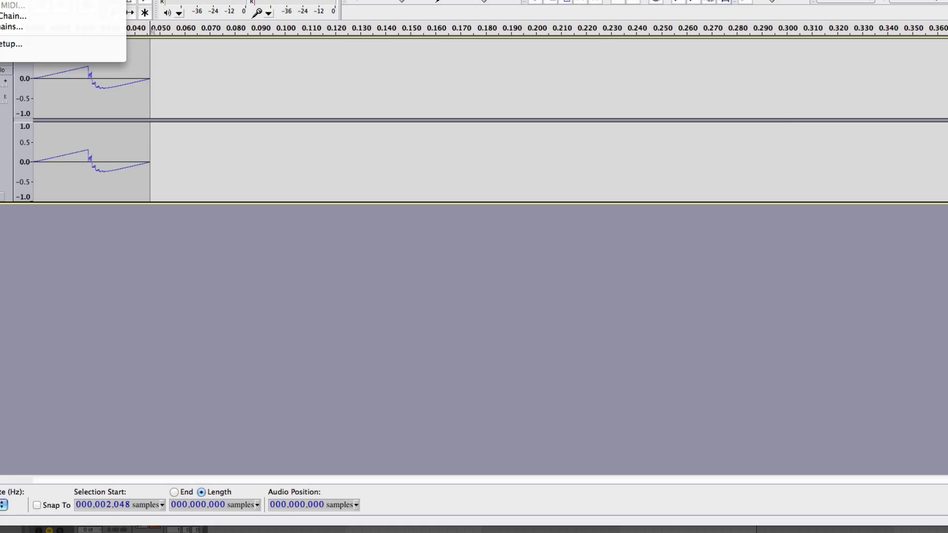
pyautogui.click(10, 1)
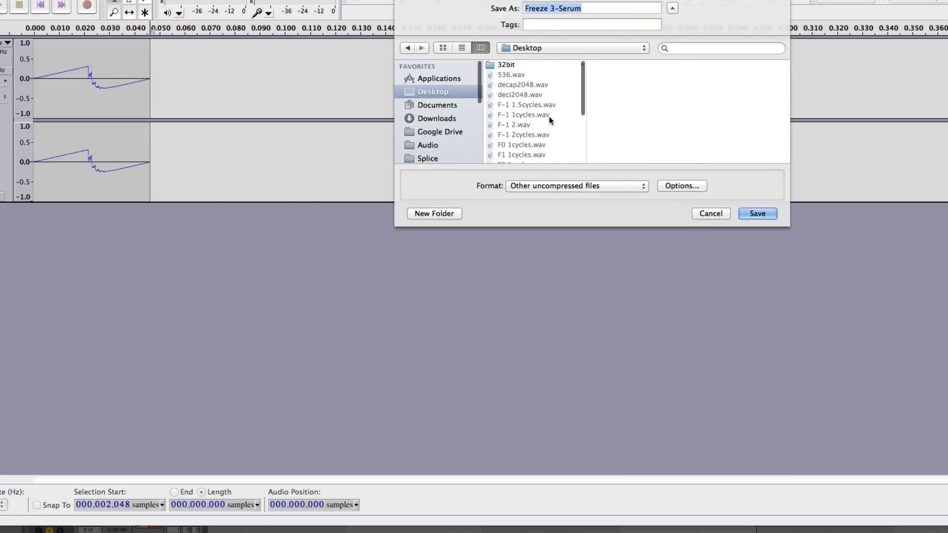
pyautogui.scroll(-5, 549, 117)
pyautogui.write('f')
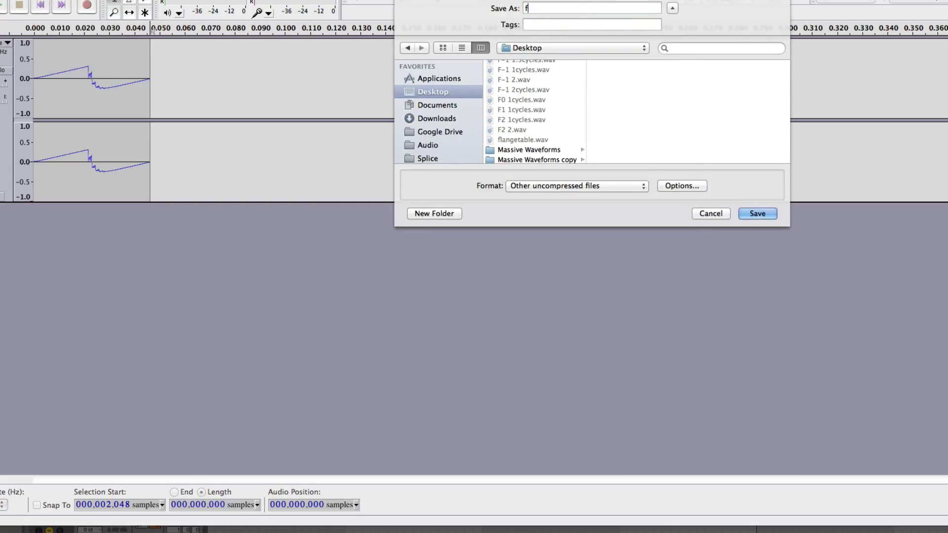
pyautogui.press('BackSpace')
pyautogui.write('phas')
pyautogui.press('BackSpace')
pyautogui.write('se2048')
pyautogui.press('Return')
pyautogui.click(696, 389)
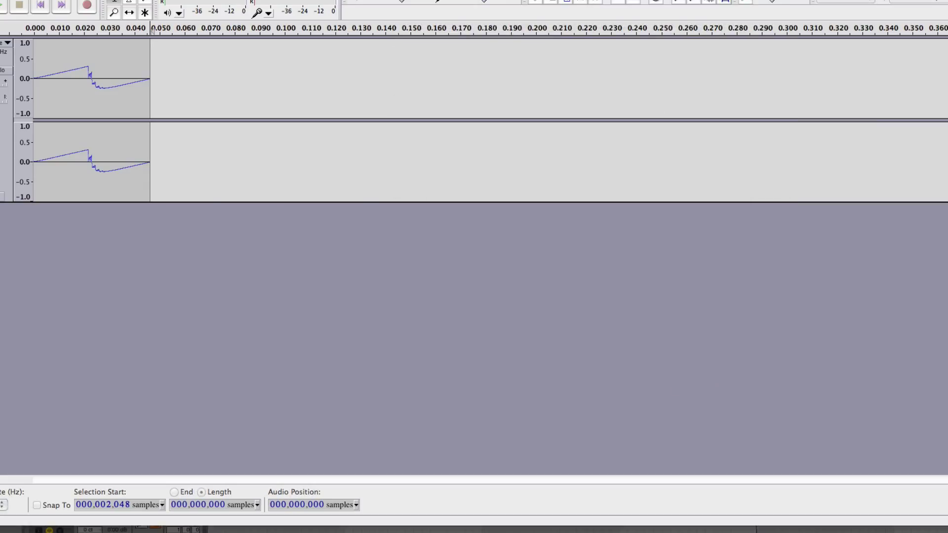
# Step: Switch to Ableton Live, arm track 6 and import the phase2048 file into Serum's wavetable editor
pyautogui.press('super+Tab')
pyautogui.click(435, 9)
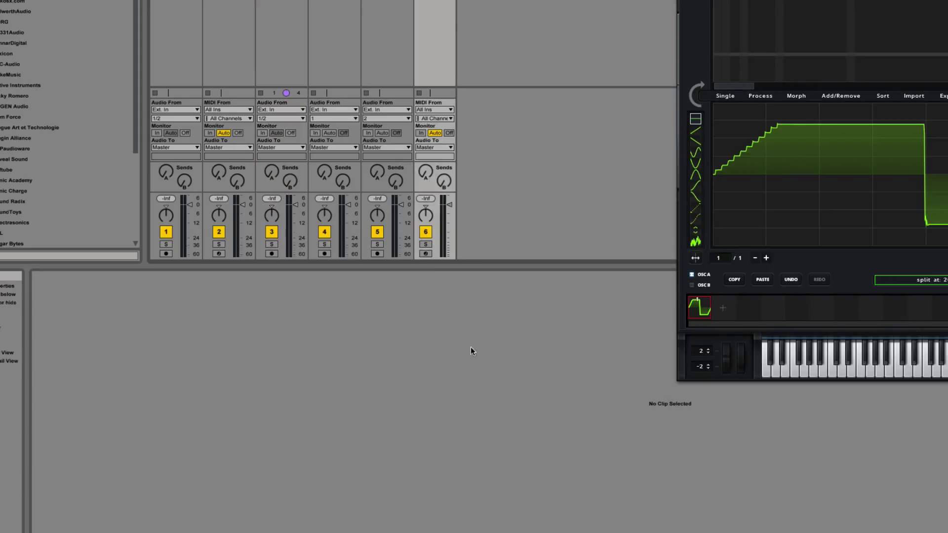
pyautogui.click(424, 254)
pyautogui.moveTo(814, 3); pyautogui.dragTo(847, 137)
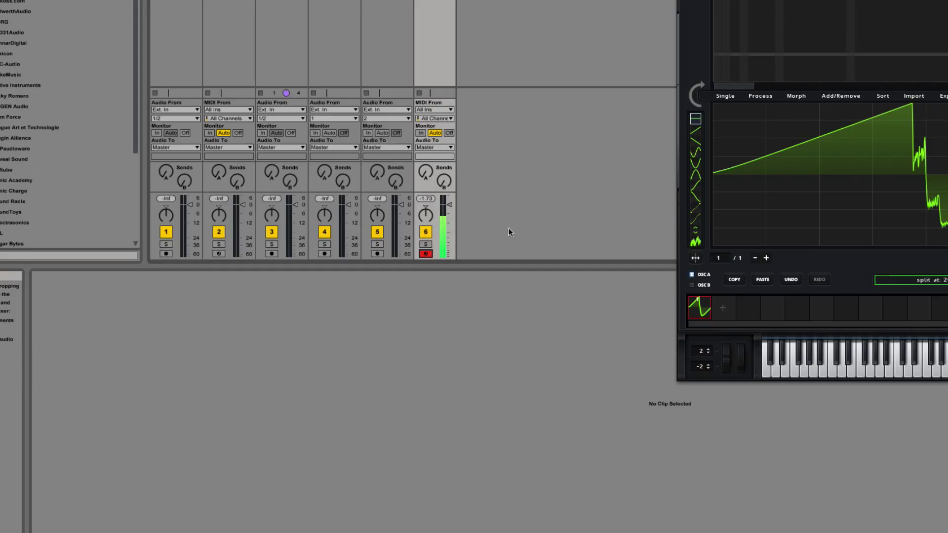
# Step: Undo the flattening of track 3 to bring back its Serum and Uhbik-P devices, and arm that track
pyautogui.click(271, 253)
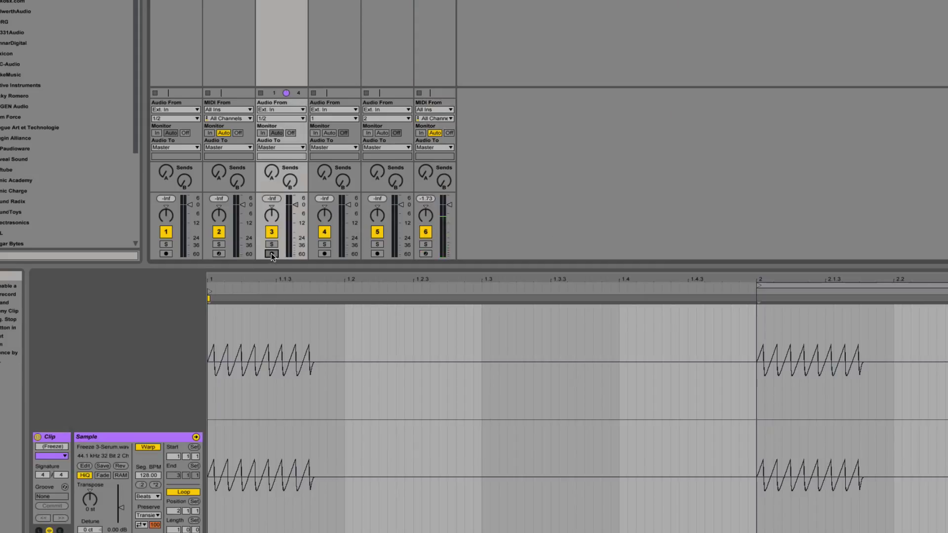
pyautogui.click(219, 254)
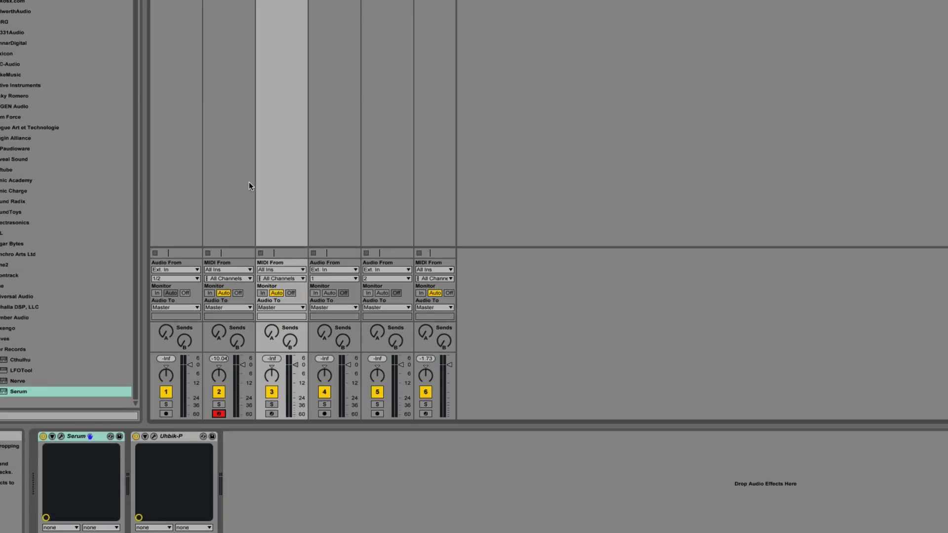
pyautogui.click(270, 413)
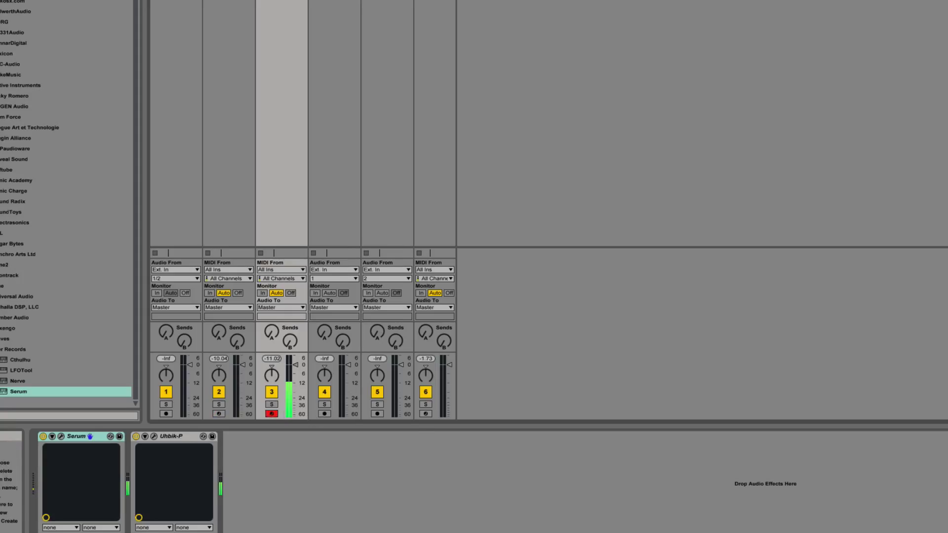
# Step: Alternate between tracks 6 and 3 to compare the imported phaser wavetable with live Serum through Uhbik-P
pyautogui.click(431, 236)
pyautogui.click(425, 413)
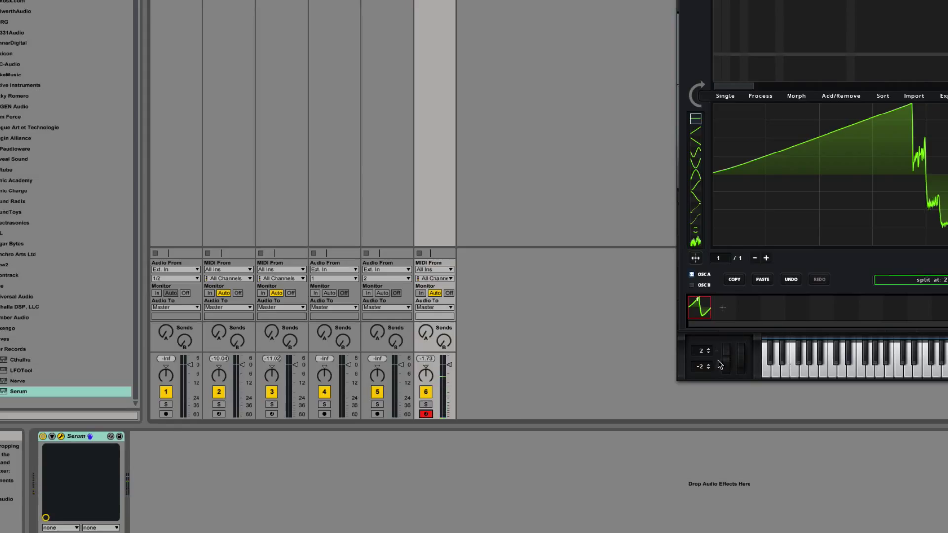
pyautogui.click(270, 414)
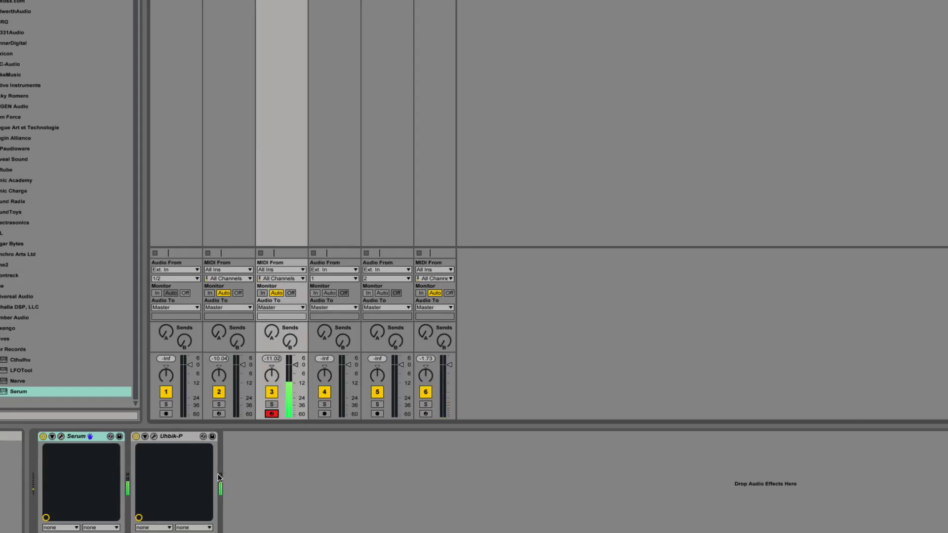
pyautogui.click(178, 437)
pyautogui.click(425, 413)
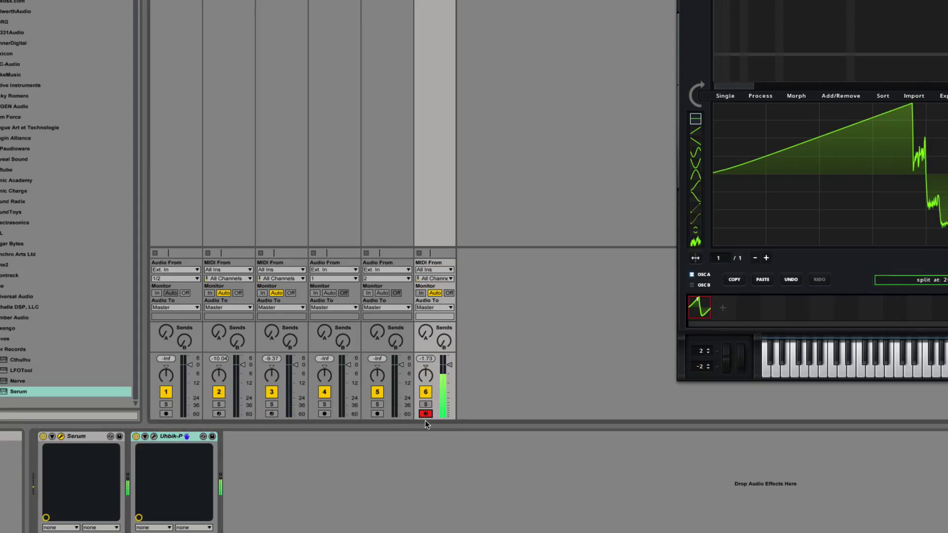
pyautogui.click(135, 437)
pyautogui.click(135, 437)
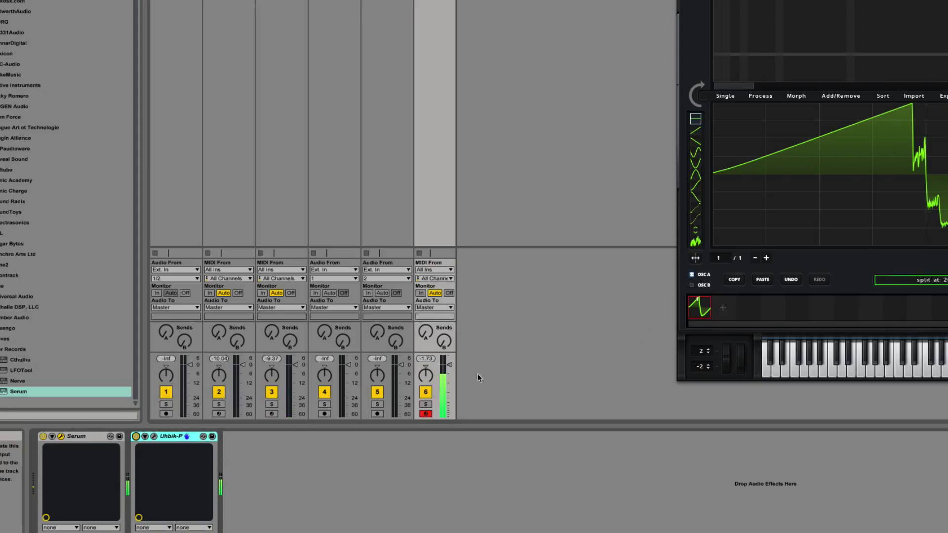
# Step: Add a second frame to the imported wavetable and cycle its waveform through basic shapes until it is a falling saw
pyautogui.click(723, 307)
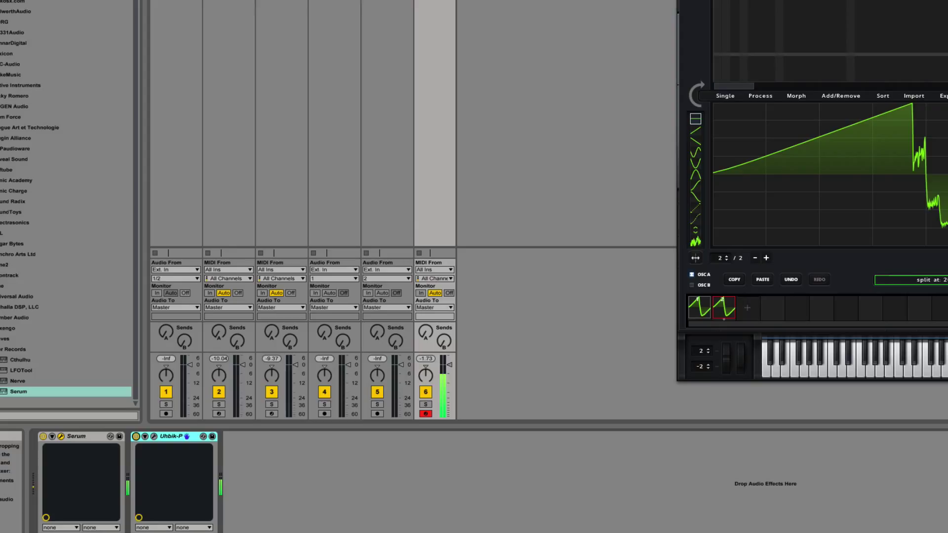
pyautogui.press('Return')
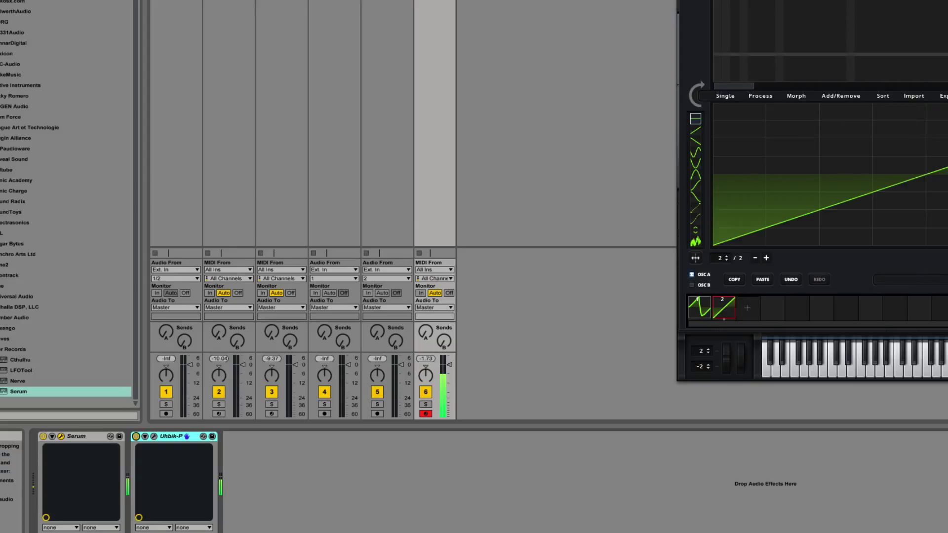
pyautogui.hotkey('ctrl', 'z')
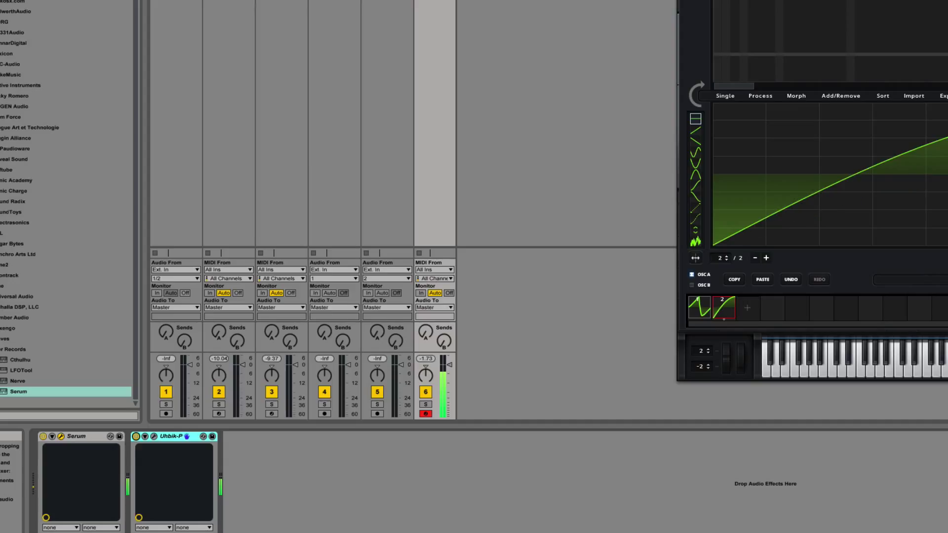
pyautogui.hotkey('ctrl', 'z')
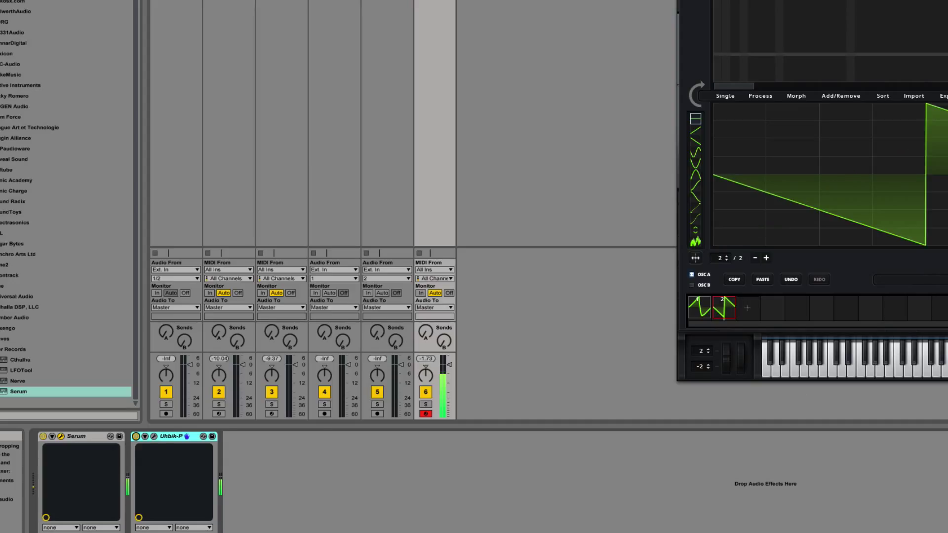
# Step: Switch between wavetable frames 1 and 2 to compare their sound through Uhbik-P, finishing on frame 1
pyautogui.click(699, 316)
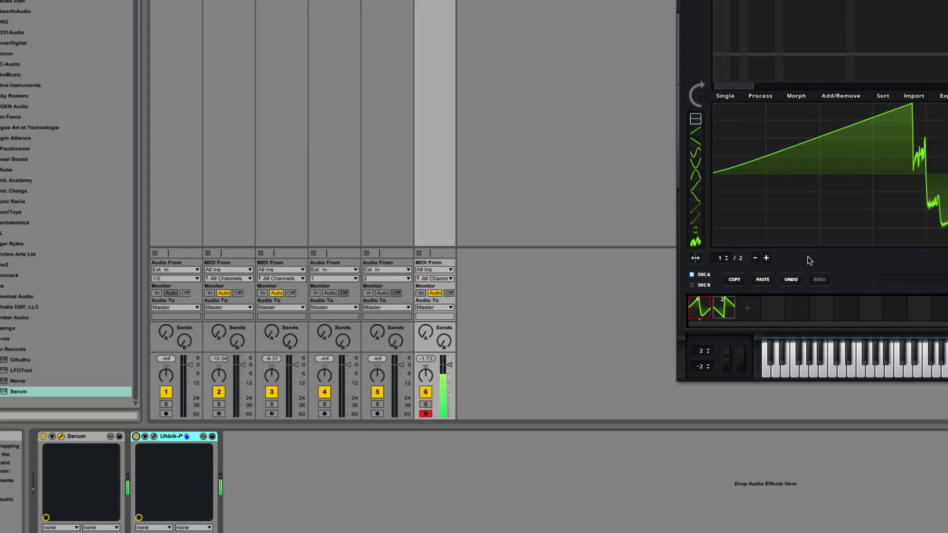
pyautogui.click(720, 312)
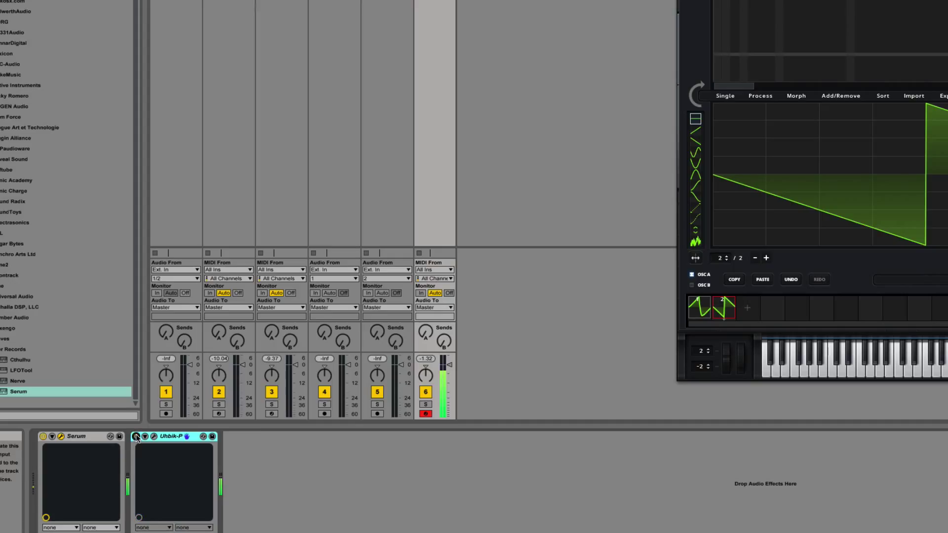
pyautogui.click(701, 313)
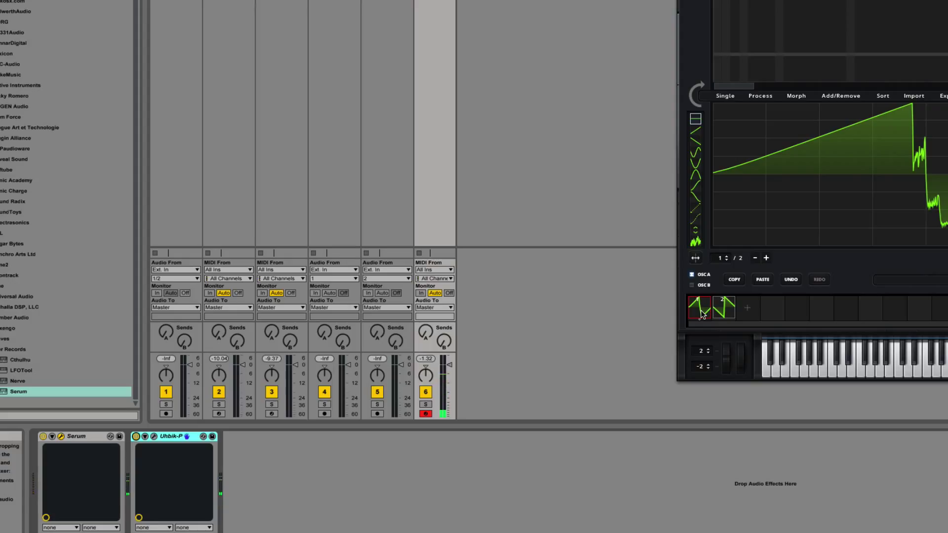
# Step: Solo and play track 3, and transpose its clip's note up an octave to F0
pyautogui.click(281, 123)
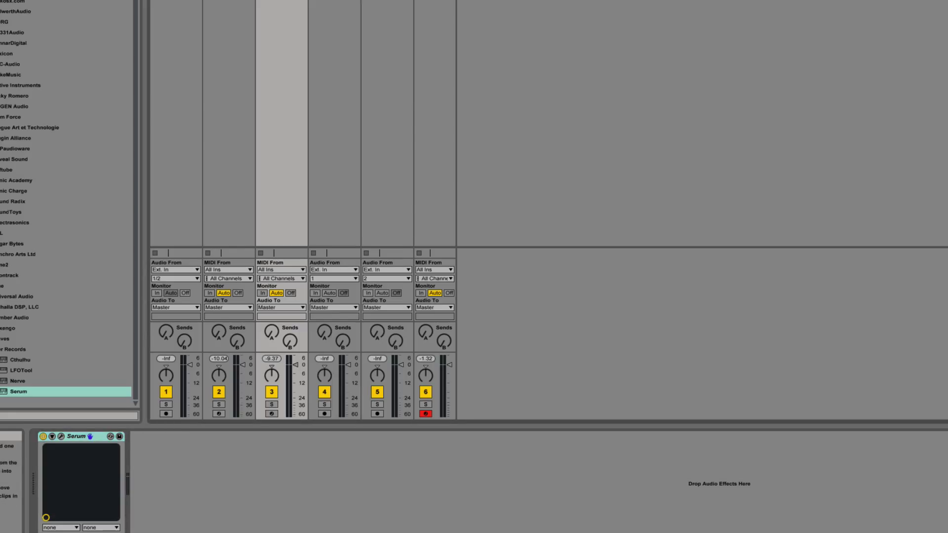
pyautogui.hotkey('shift', 'Tab')
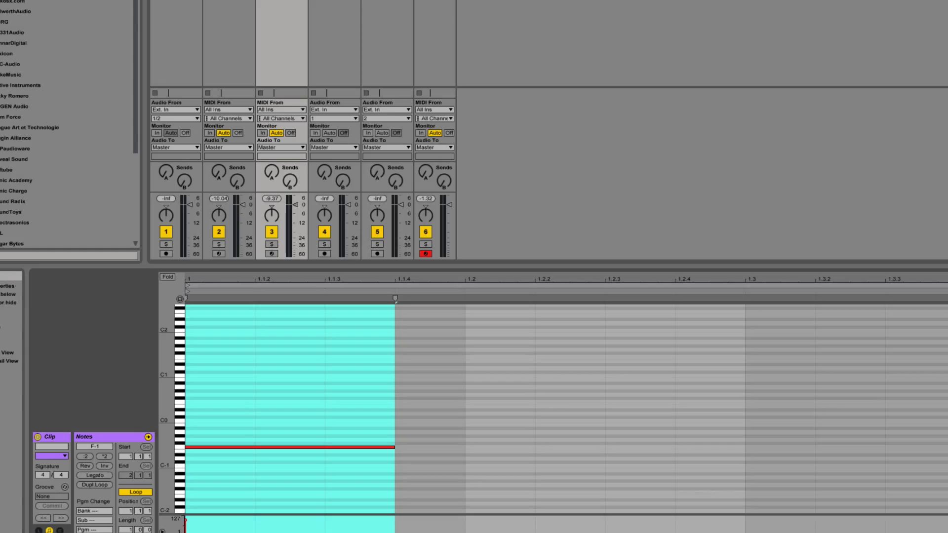
pyautogui.click(271, 244)
pyautogui.press('space')
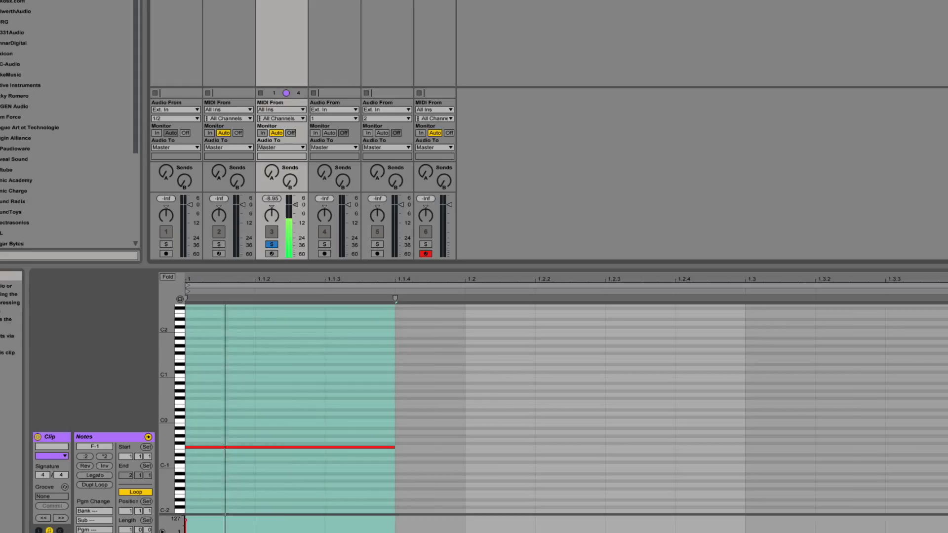
pyautogui.click(319, 394)
pyautogui.hotkey('shift', 'Up')
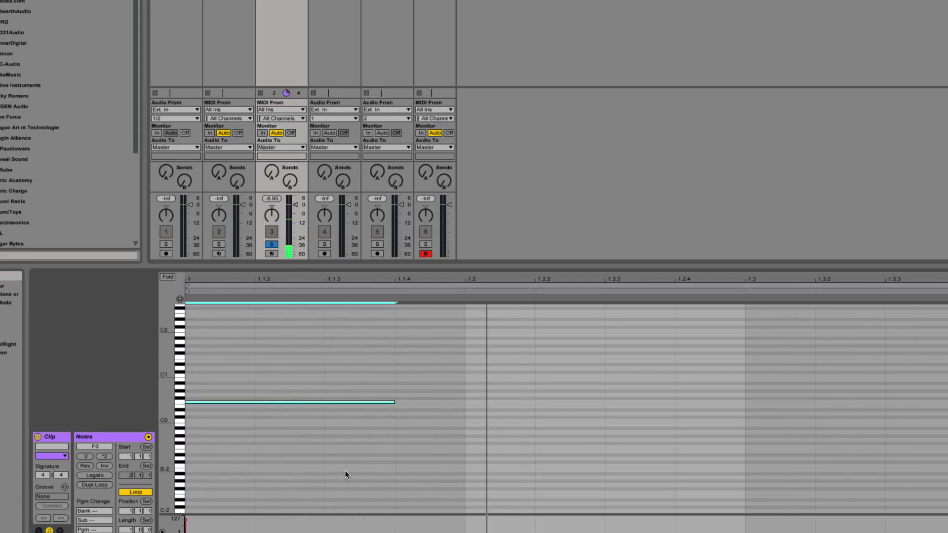
pyautogui.hotkey('shift', 'Tab')
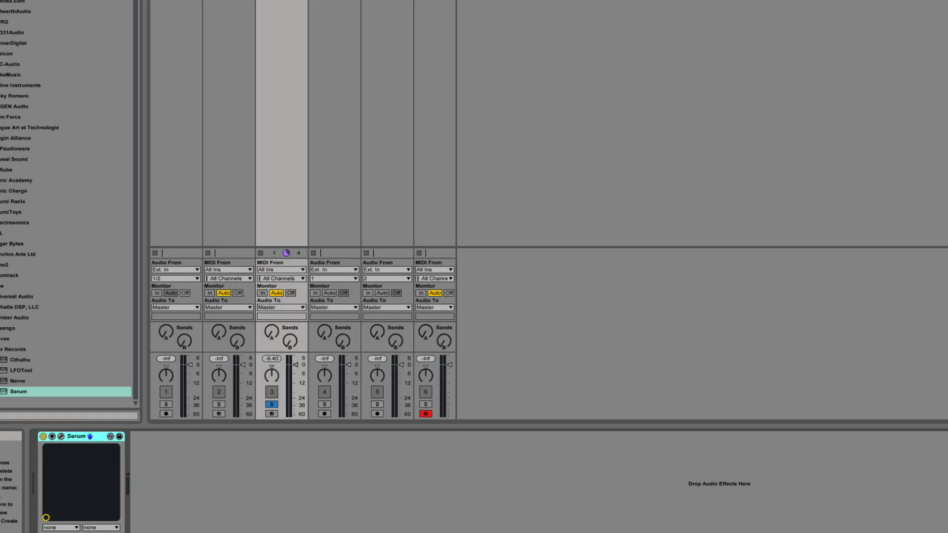
# Step: Copy the Uhbik-P device from track 6 onto track 3 after Serum
pyautogui.click(432, 2)
pyautogui.click(174, 436)
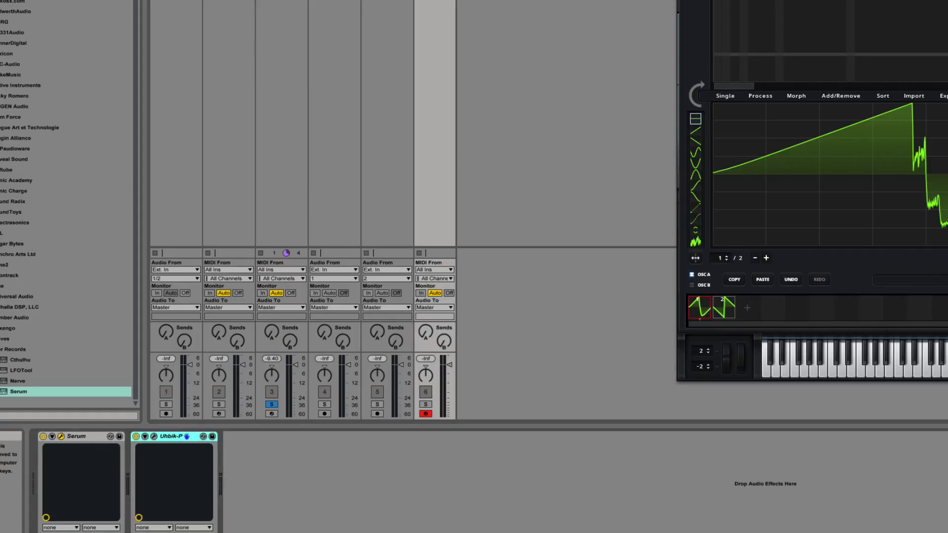
pyautogui.press('Left')
pyautogui.press('Left')
pyautogui.press('Left')
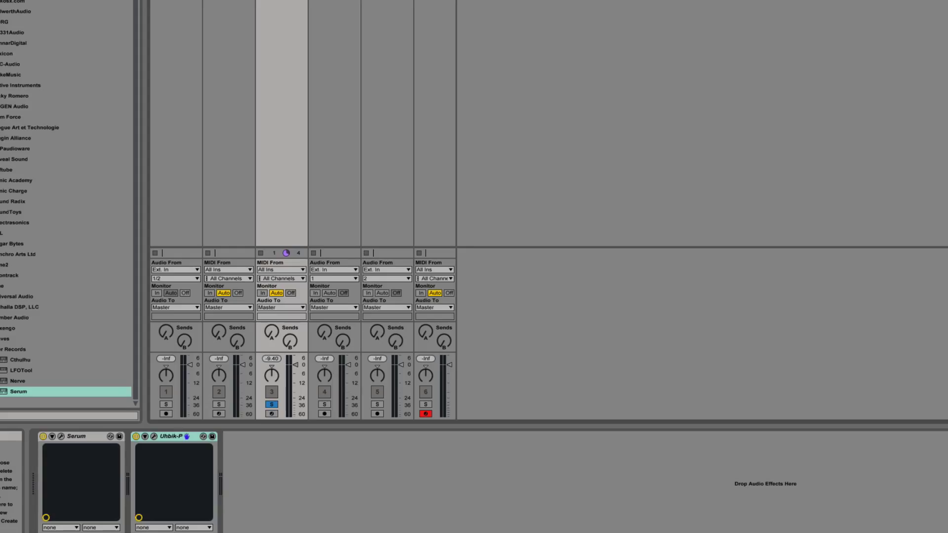
# Step: Duplicate track 3, freeze the copy on track 4 and flatten it to audio
pyautogui.press('super+v')
pyautogui.click(335, 1)
pyautogui.rightClick(335, 1)
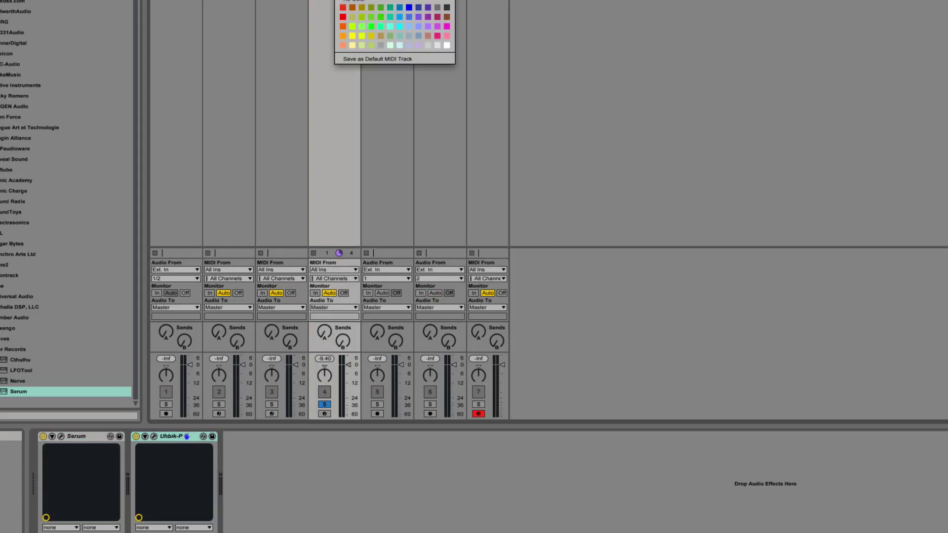
pyautogui.click(363, 1)
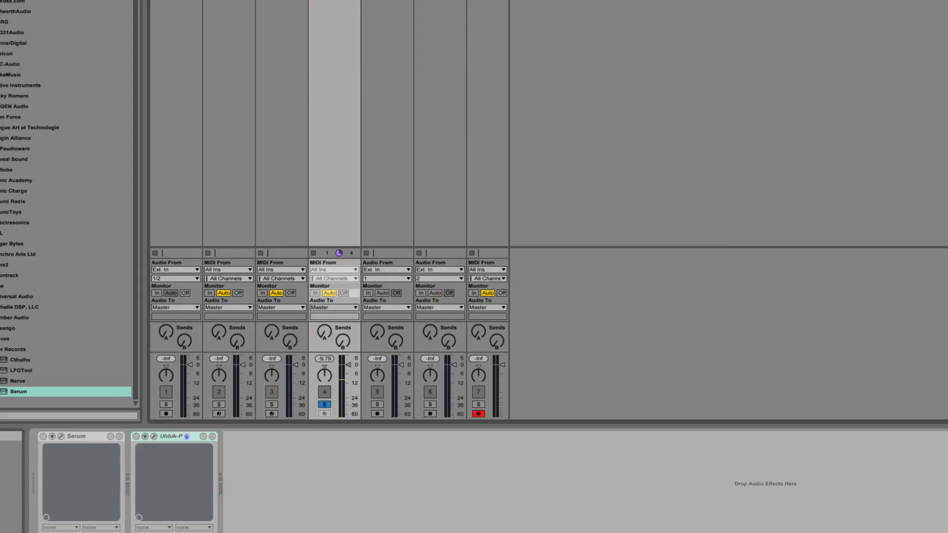
pyautogui.rightClick(326, 1)
pyautogui.click(363, 1)
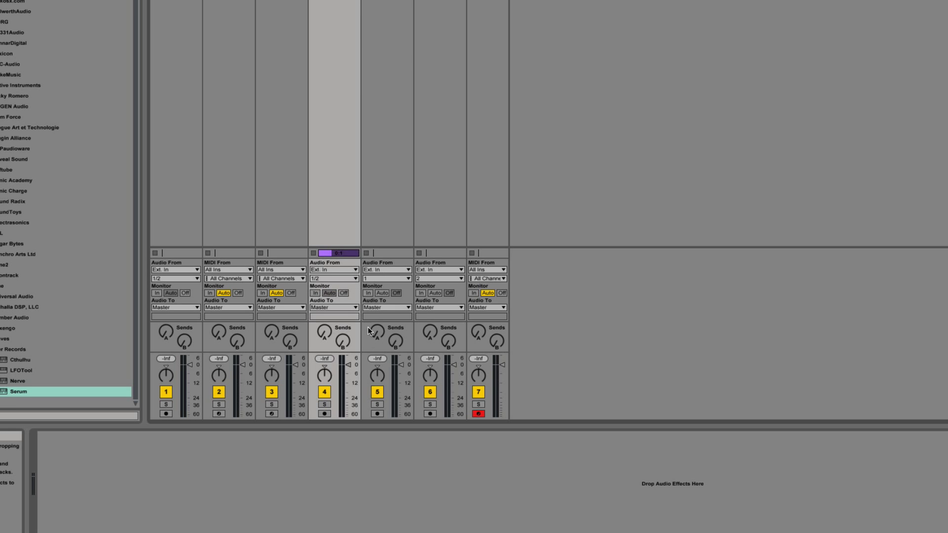
# Step: Reveal the flattened clip's Freeze 4-Serum sample file and open it in Audacity, reading it directly from the original
pyautogui.click(324, 414)
pyautogui.doubleClick(328, 1)
pyautogui.rightClick(328, 1)
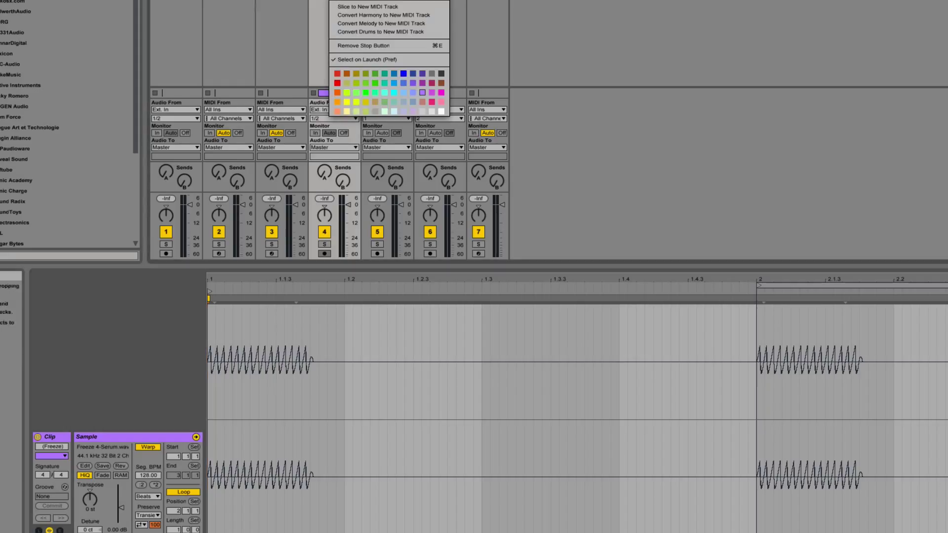
pyautogui.click(365, 1)
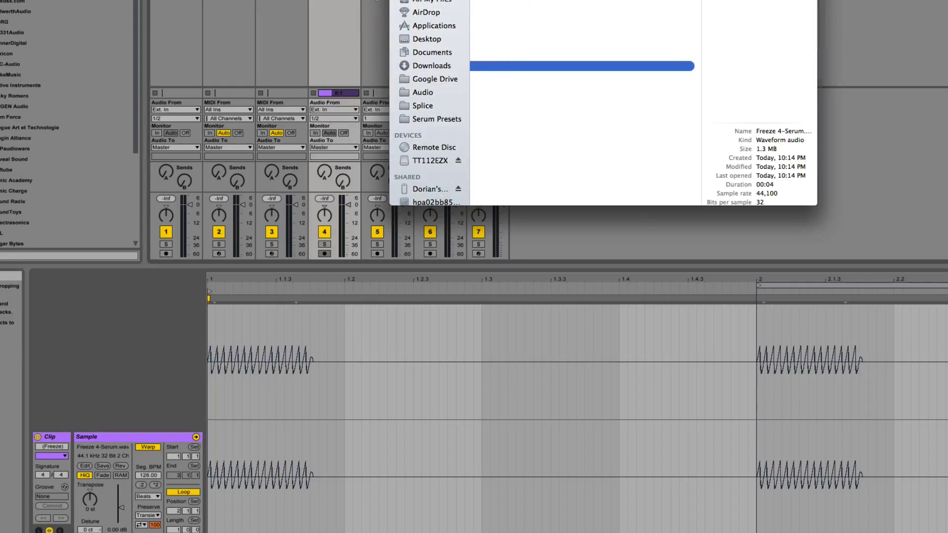
pyautogui.hscroll(-5, 517, 59)
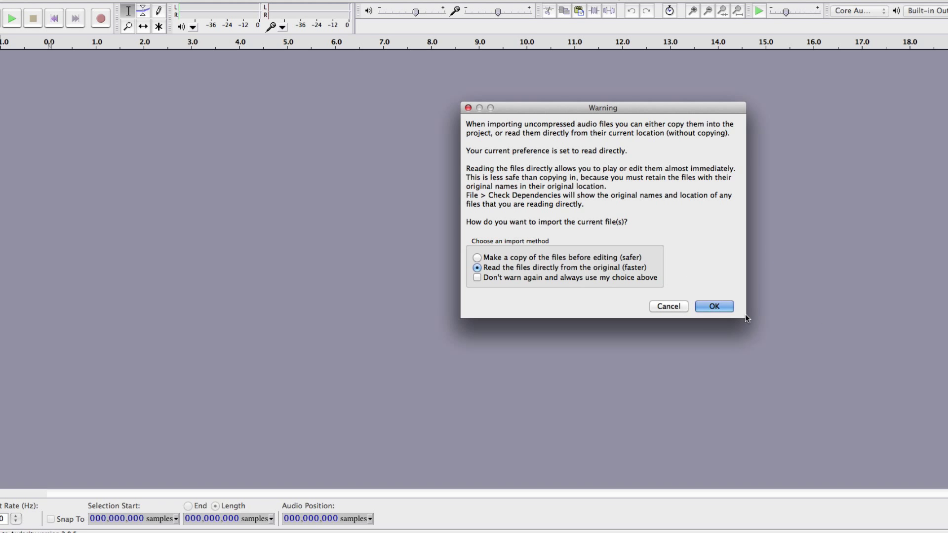
pyautogui.click(722, 307)
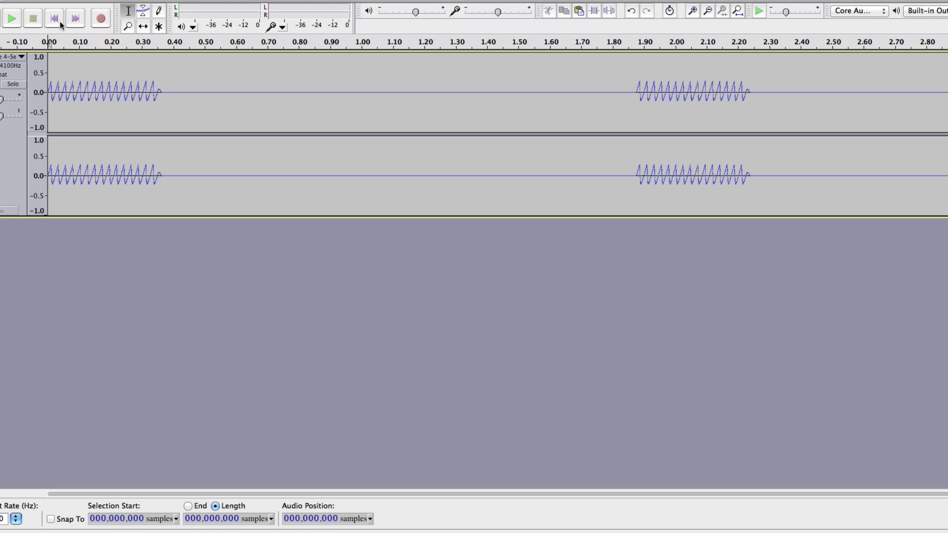
# Step: Delete all audio after the first burst, from sample 19,686 to the end of the track
pyautogui.click(696, 14)
pyautogui.click(696, 14)
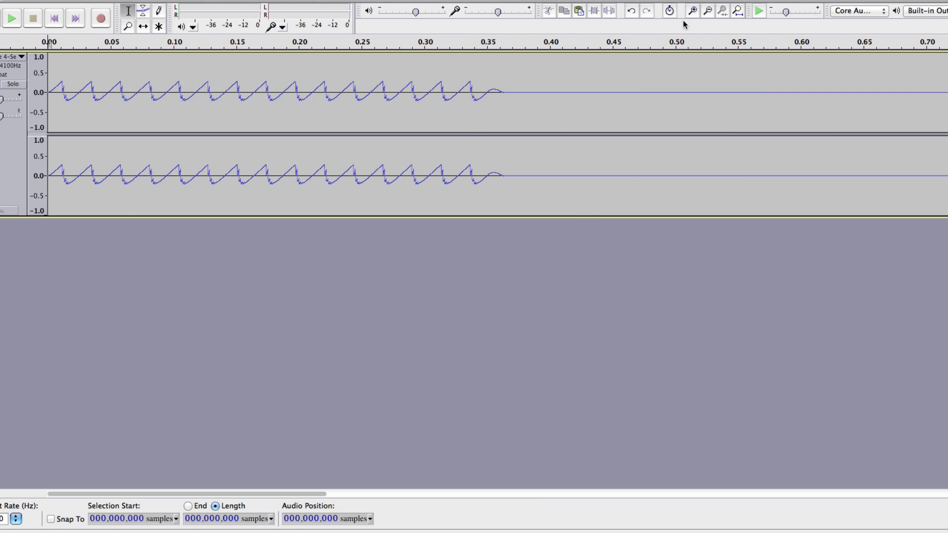
pyautogui.click(707, 10)
pyautogui.click(707, 11)
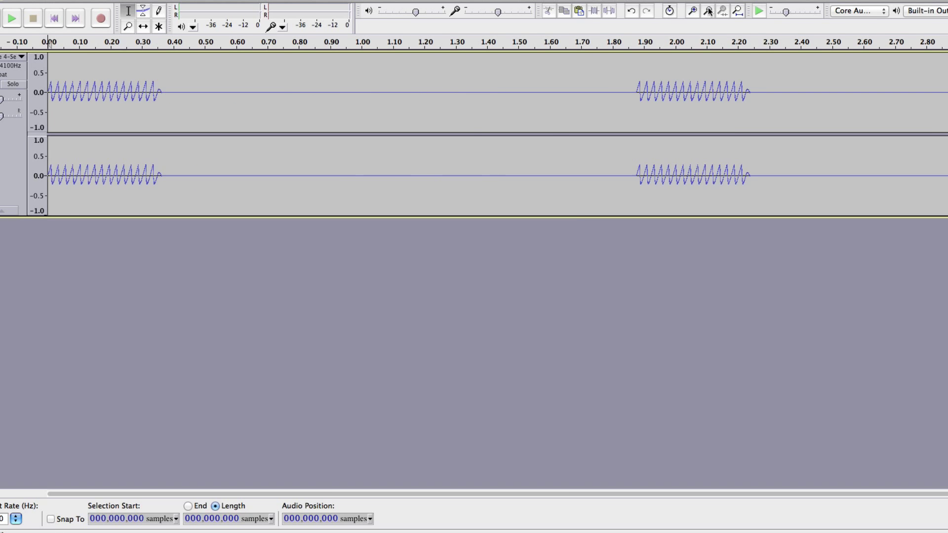
pyautogui.click(707, 11)
pyautogui.moveTo(49, 96); pyautogui.dragTo(634, 115)
pyautogui.click(671, 123)
pyautogui.moveTo(415, 114); pyautogui.dragTo(118, 102)
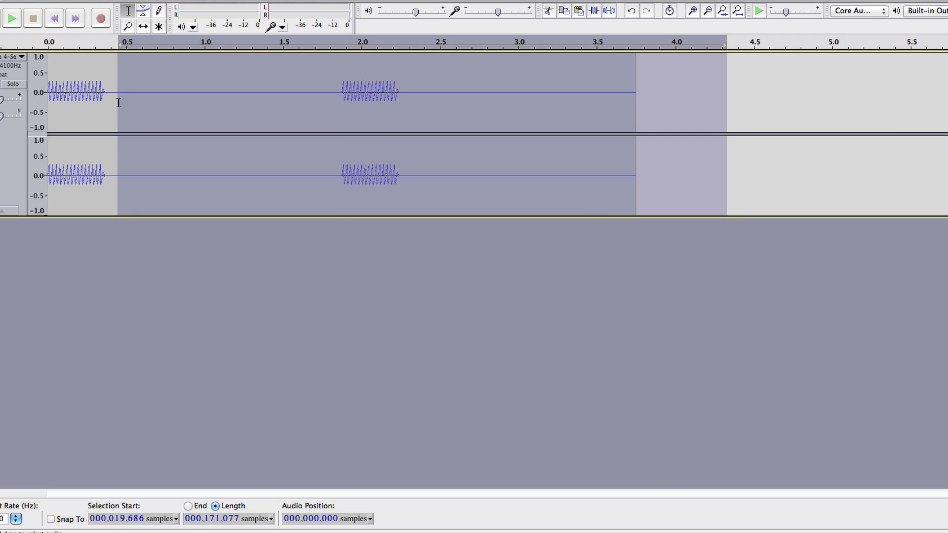
pyautogui.press('Delete')
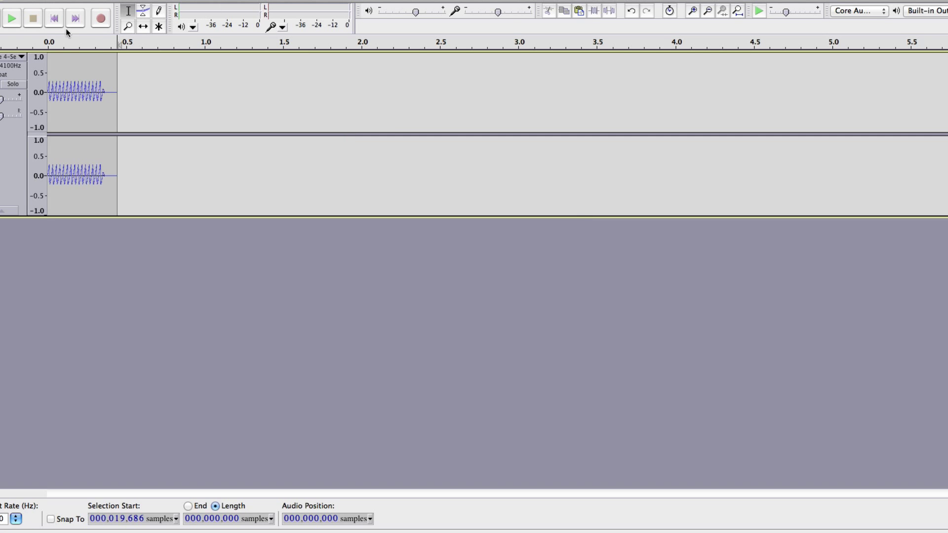
# Step: Delete the short flat stretch at the very start of the waveform
pyautogui.click(55, 20)
pyautogui.click(692, 11)
pyautogui.click(692, 11)
pyautogui.click(691, 12)
pyautogui.click(692, 11)
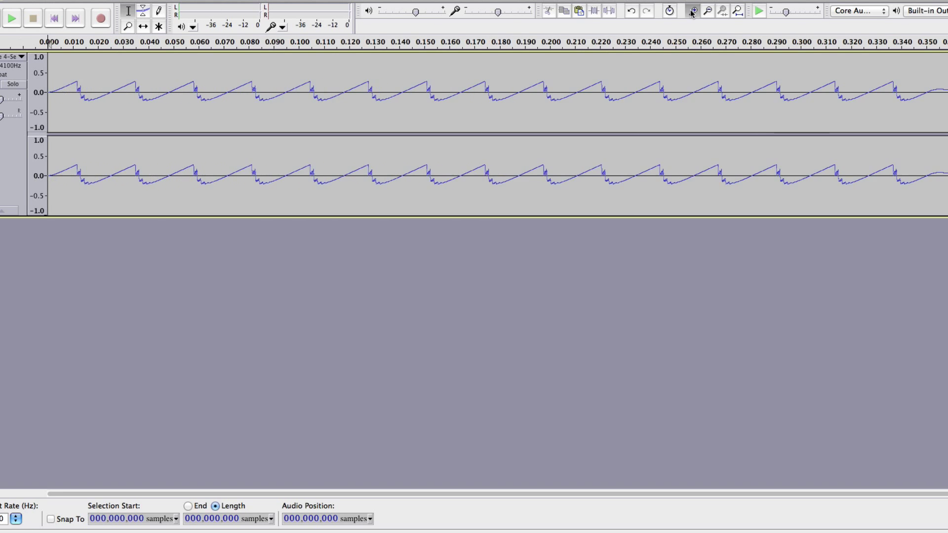
pyautogui.click(692, 11)
pyautogui.click(692, 11)
pyautogui.click(691, 11)
pyautogui.moveTo(64, 103); pyautogui.dragTo(48, 103)
pyautogui.press('Delete')
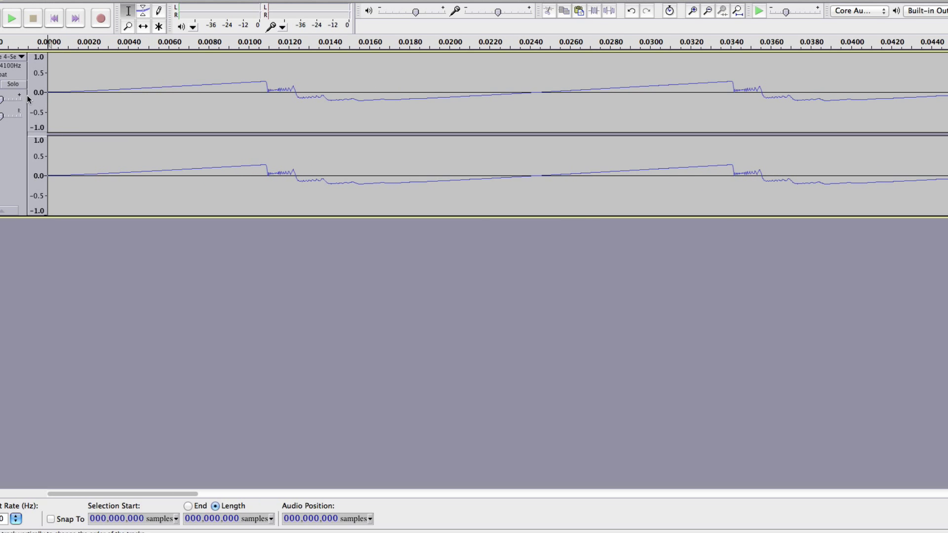
# Step: Check the first cycle's length in samples by moving the cursor from the cycle's end back to sample 1,024
pyautogui.click(540, 97)
pyautogui.press('Left')
pyautogui.press('Left')
pyautogui.press('Left')
pyautogui.press('Left')
pyautogui.press('Left')
pyautogui.press('Left')
pyautogui.press('Left')
pyautogui.press('Left')
pyautogui.press('Left')
pyautogui.press('Left')
pyautogui.press('Left')
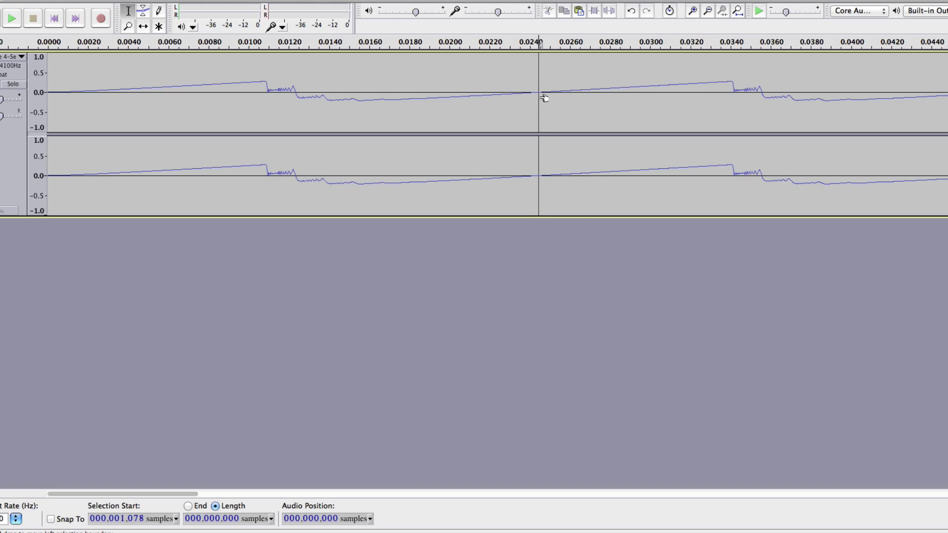
pyautogui.press('Left')
pyautogui.press('Left')
pyautogui.press('Left')
pyautogui.press('Left')
pyautogui.press('Left')
pyautogui.press('Left')
pyautogui.press('Left')
pyautogui.press('Left')
pyautogui.press('Left')
pyautogui.press('Left')
pyautogui.press('Left')
pyautogui.press('Left')
pyautogui.press('Left')
pyautogui.press('Left')
pyautogui.press('Left')
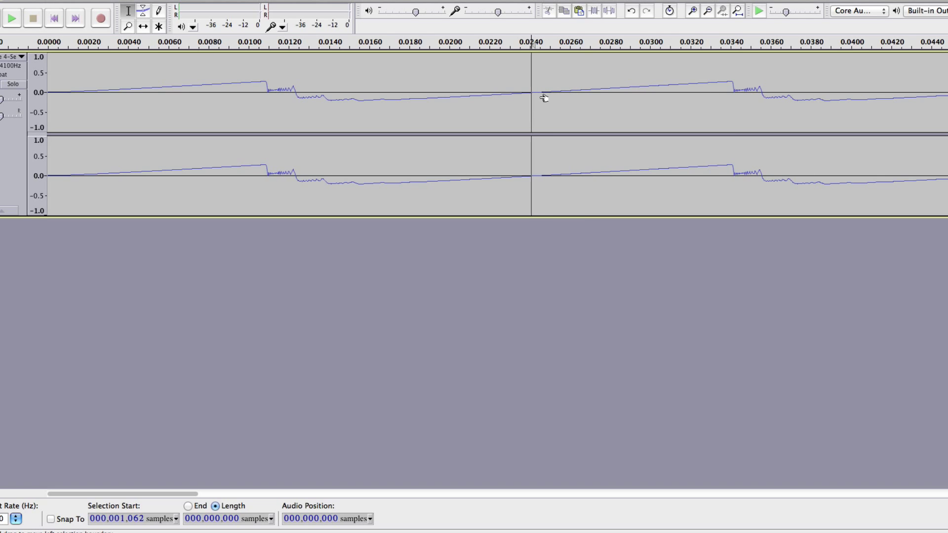
pyautogui.press('Left')
pyautogui.press('Left')
pyautogui.press('Left')
pyautogui.press('Left')
pyautogui.press('Left')
pyautogui.press('Left')
pyautogui.press('Left')
pyautogui.press('Left')
pyautogui.press('Left')
pyautogui.press('Left')
pyautogui.press('Left')
pyautogui.press('Left')
pyautogui.press('Left')
pyautogui.press('Left')
pyautogui.press('Left')
pyautogui.press('Left')
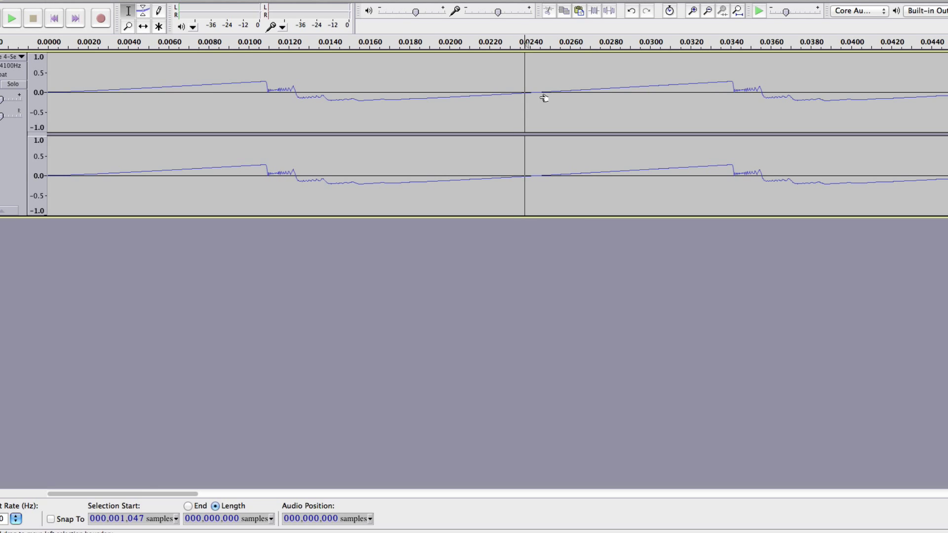
pyautogui.press('Left')
pyautogui.press('Left')
pyautogui.press('Left')
pyautogui.press('Left')
pyautogui.press('Left')
pyautogui.press('Left')
pyautogui.press('Left')
pyautogui.press('Left')
pyautogui.press('Left')
pyautogui.press('Left')
pyautogui.press('Left')
pyautogui.press('Left')
pyautogui.press('Left')
pyautogui.press('Left')
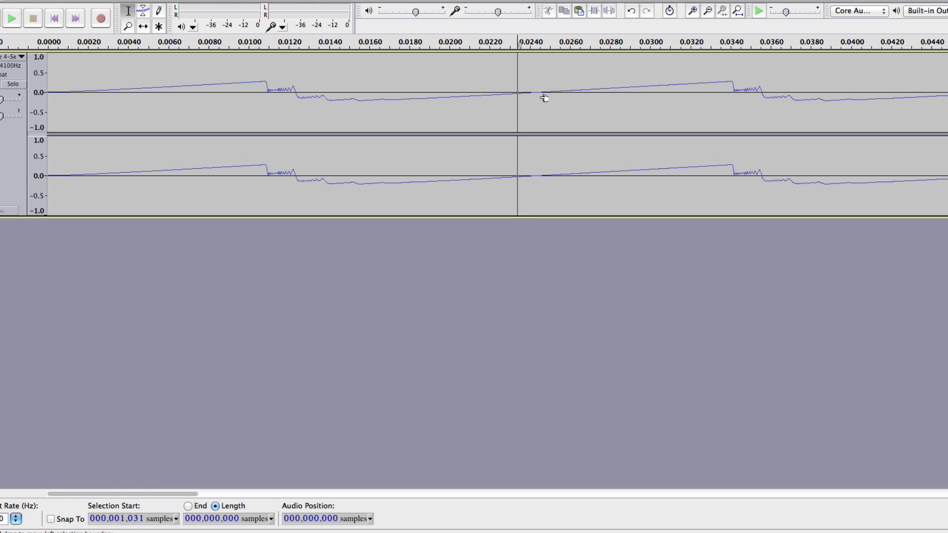
pyautogui.press('Left')
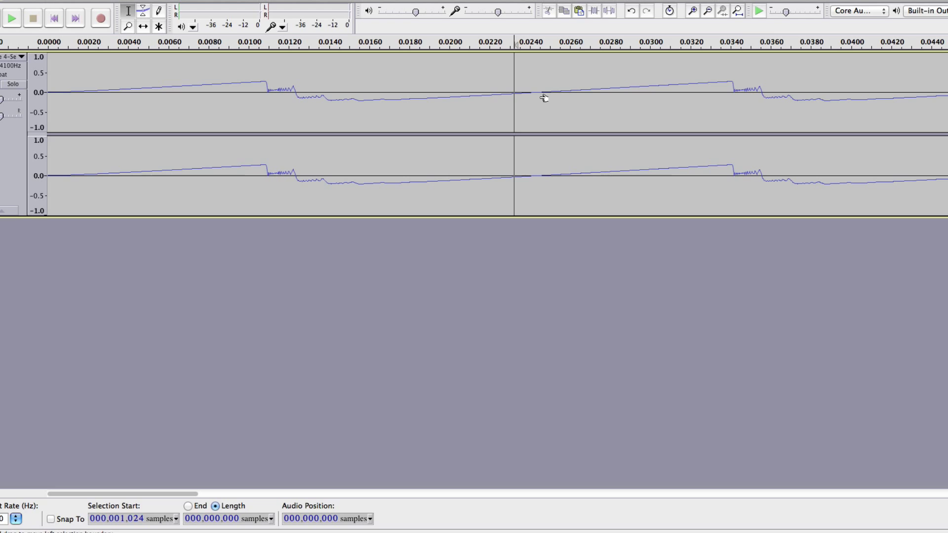
pyautogui.press('Right')
pyautogui.click(540, 101)
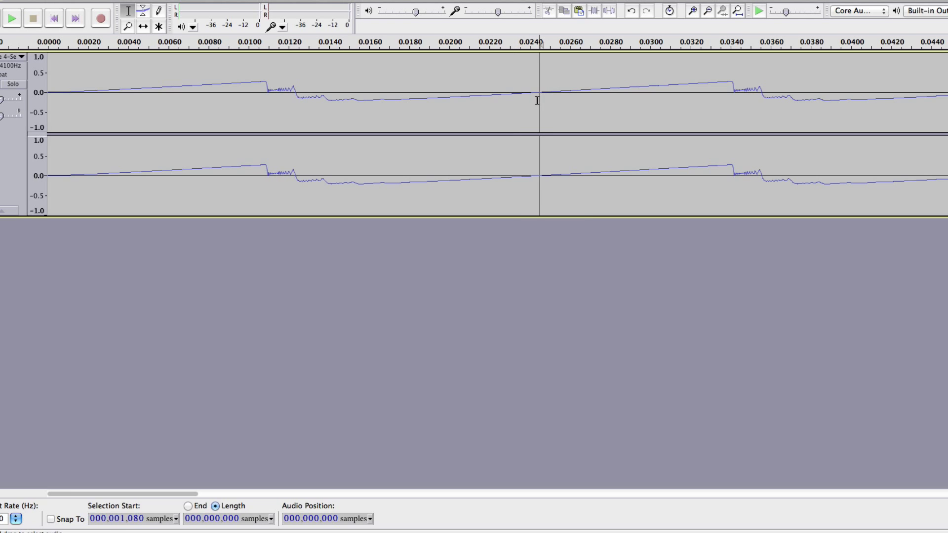
pyautogui.click(539, 102)
pyautogui.click(534, 101)
# Step: Delete another small sliver from the start of the waveform and place the cursor at the first cycle's end
pyautogui.moveTo(55, 97); pyautogui.dragTo(21, 96)
pyautogui.press('Delete')
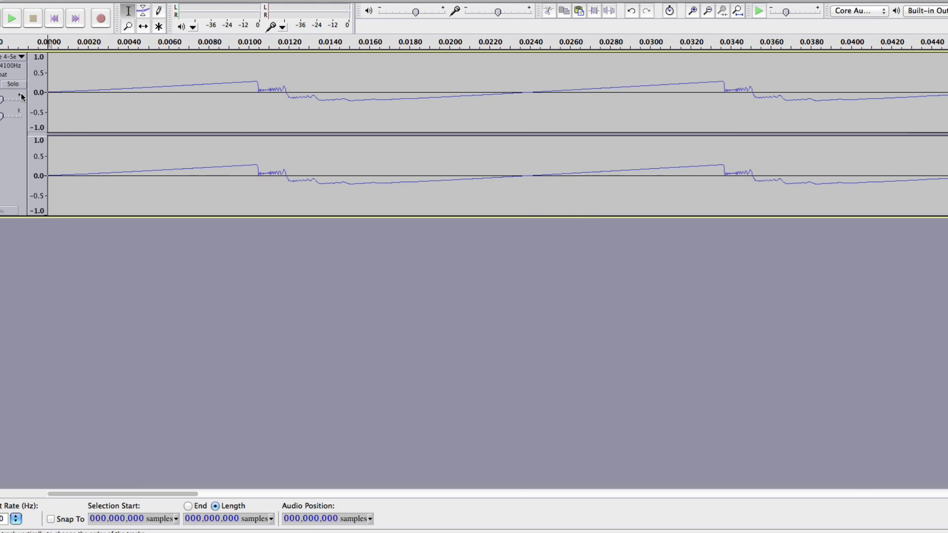
pyautogui.click(525, 95)
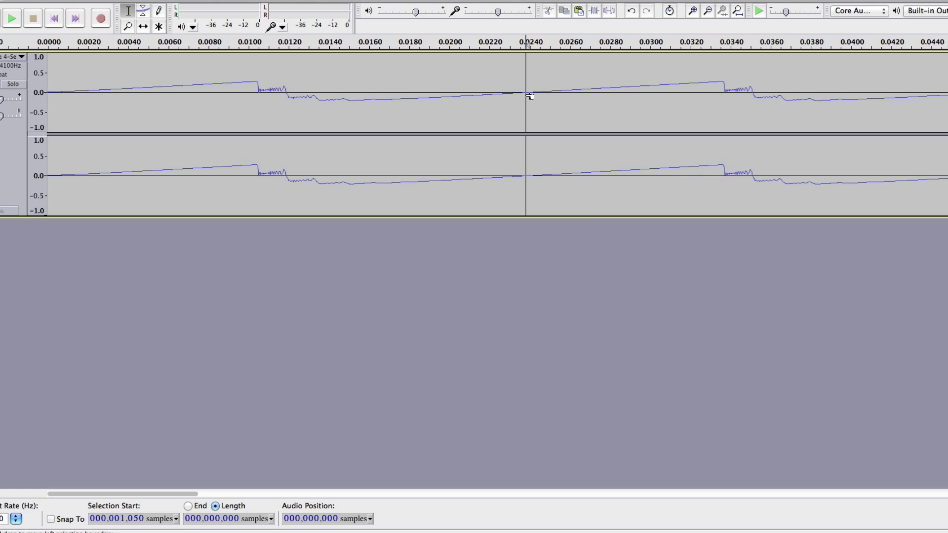
# Step: Delete everything after sample 1,040 so that only the first cycle of the waveform remains
pyautogui.press('Left')
pyautogui.press('Left')
pyautogui.press('Left')
pyautogui.press('Left')
pyautogui.press('Left')
pyautogui.press('Left')
pyautogui.press('Left')
pyautogui.press('Left')
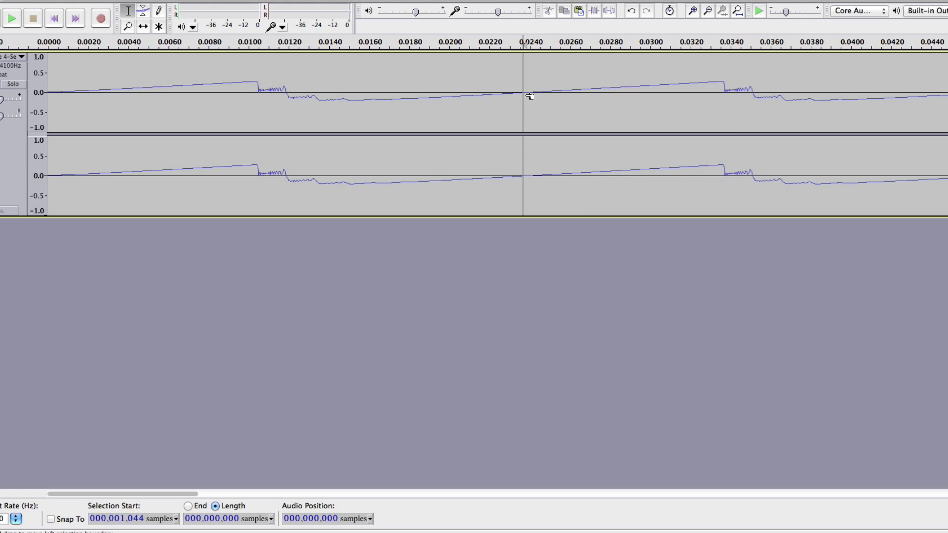
pyautogui.press('Left')
pyautogui.press('Left')
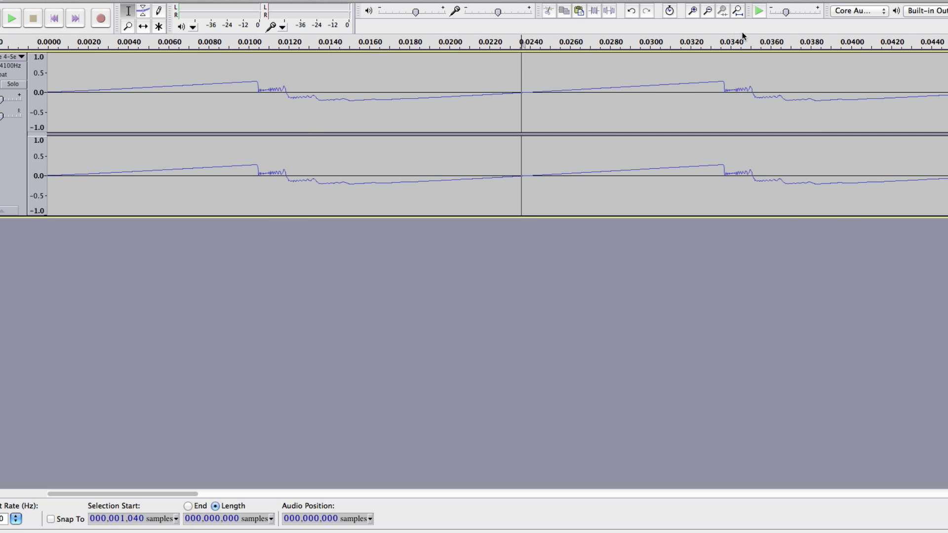
pyautogui.click(709, 10)
pyautogui.click(709, 10)
pyautogui.click(708, 10)
pyautogui.click(709, 10)
pyautogui.click(709, 11)
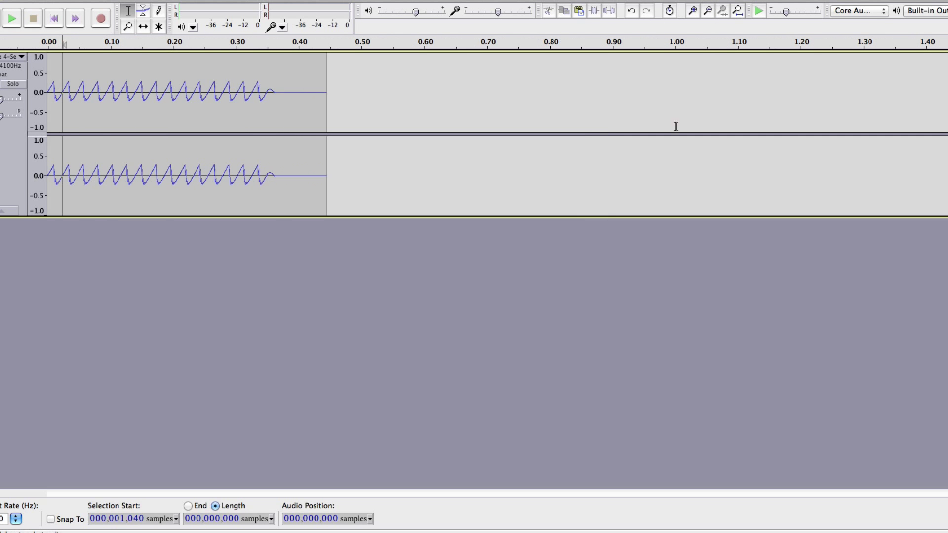
pyautogui.keyDown('shift'); pyautogui.click(608, 127); pyautogui.keyUp('shift')
pyautogui.press('Delete')
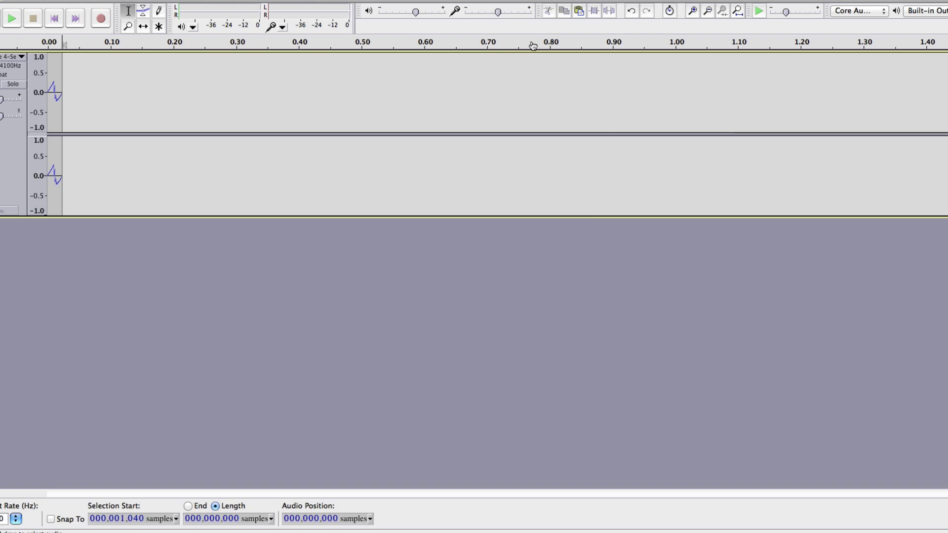
# Step: Examine the end of the trimmed cycle up close and check its length in samples with the cursor
pyautogui.click(692, 11)
pyautogui.click(692, 11)
pyautogui.click(693, 11)
pyautogui.click(692, 10)
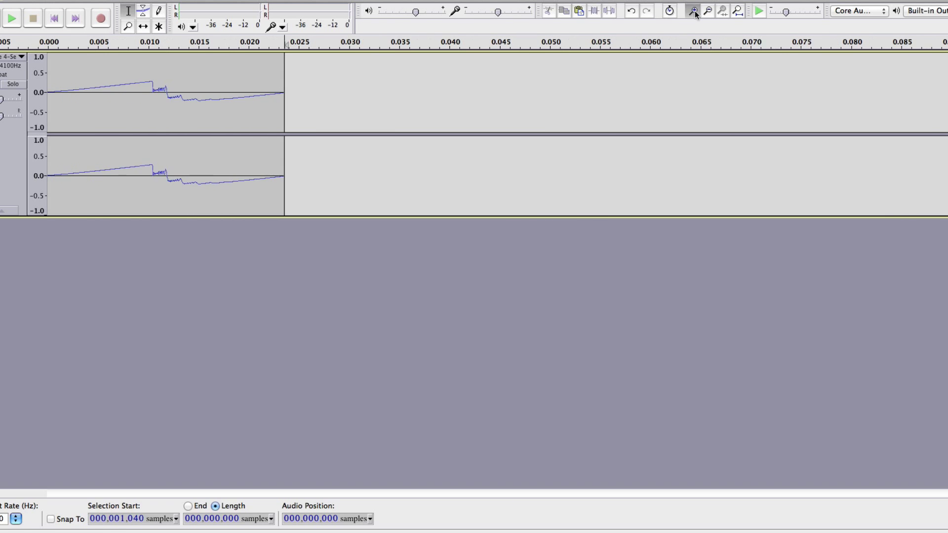
pyautogui.click(692, 11)
pyautogui.click(692, 11)
pyautogui.click(692, 11)
pyautogui.press('Left')
pyautogui.press('Left')
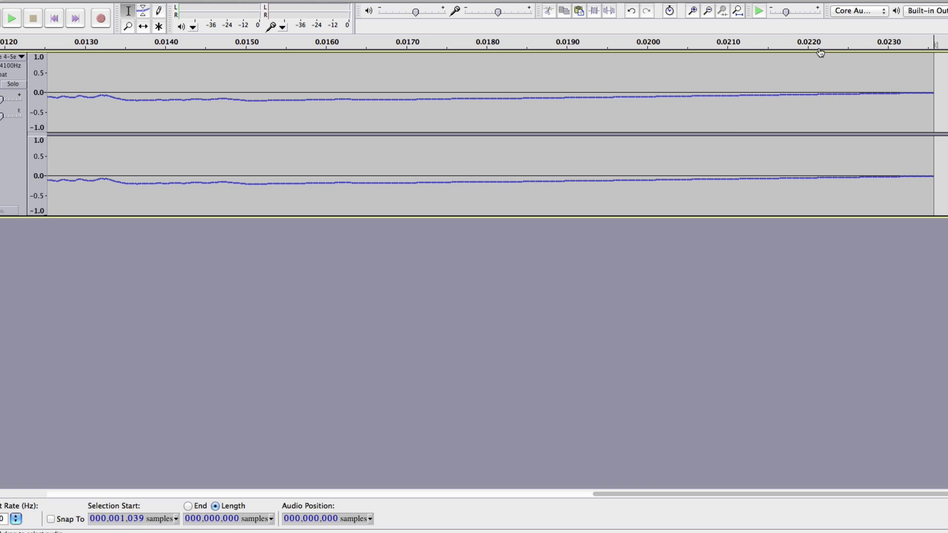
# Step: Export the trimmed cycle to the Desktop as phase2048-2.wav in the other uncompressed files format
pyautogui.click(0, 0)
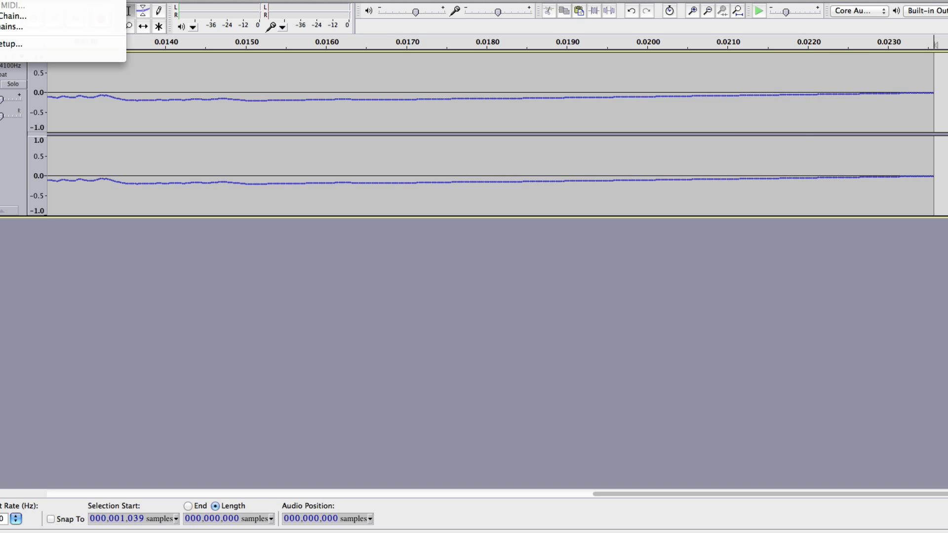
pyautogui.click(5, 0)
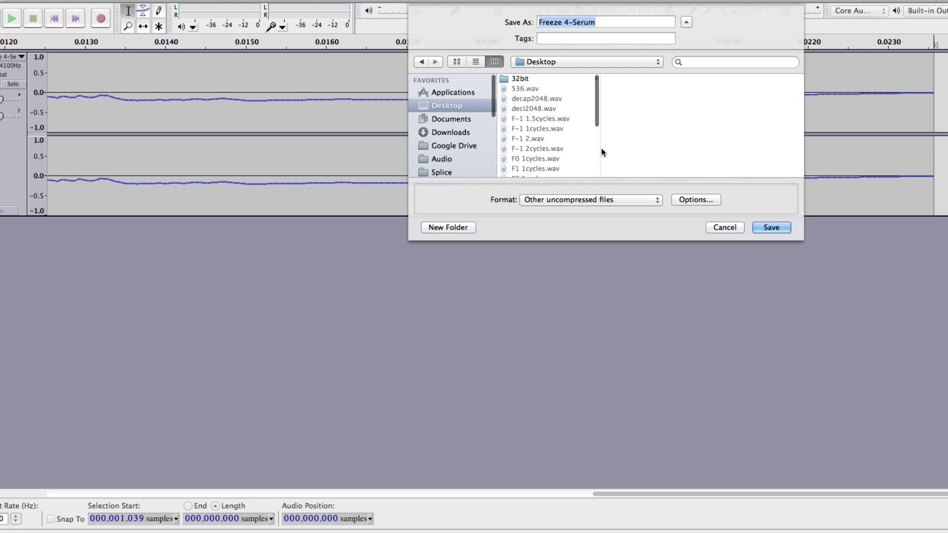
pyautogui.scroll(-5, 542, 118)
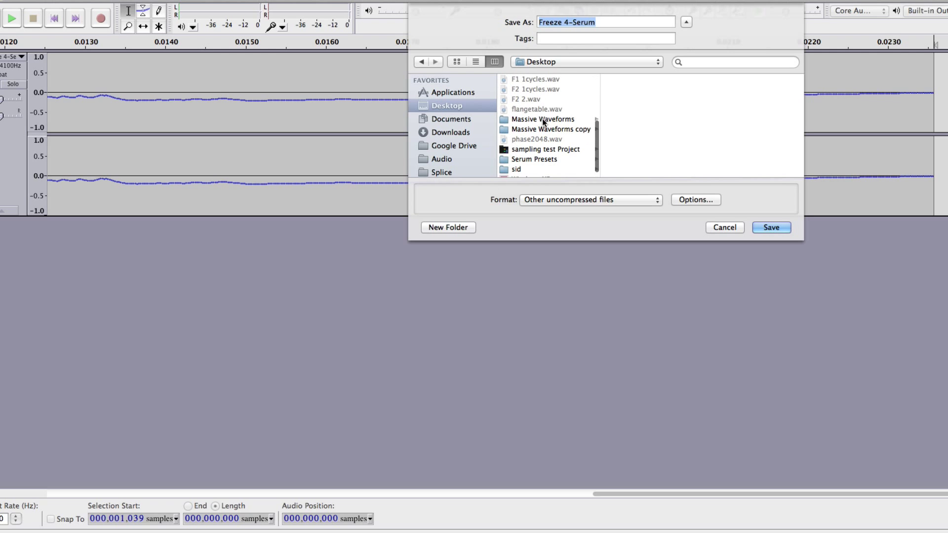
pyautogui.click(531, 109)
pyautogui.click(537, 139)
pyautogui.click(576, 21)
pyautogui.write('-2.wav')
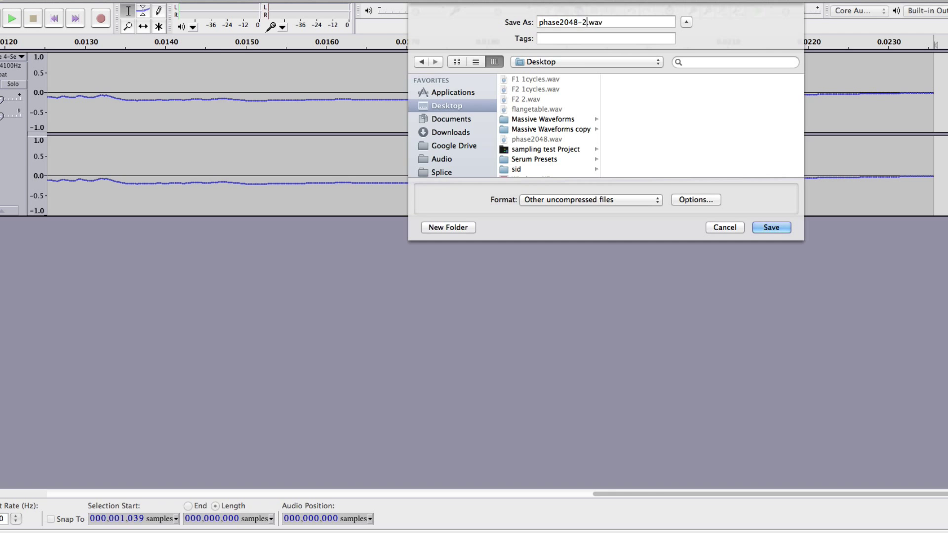
pyautogui.press('Return')
pyautogui.press('Return')
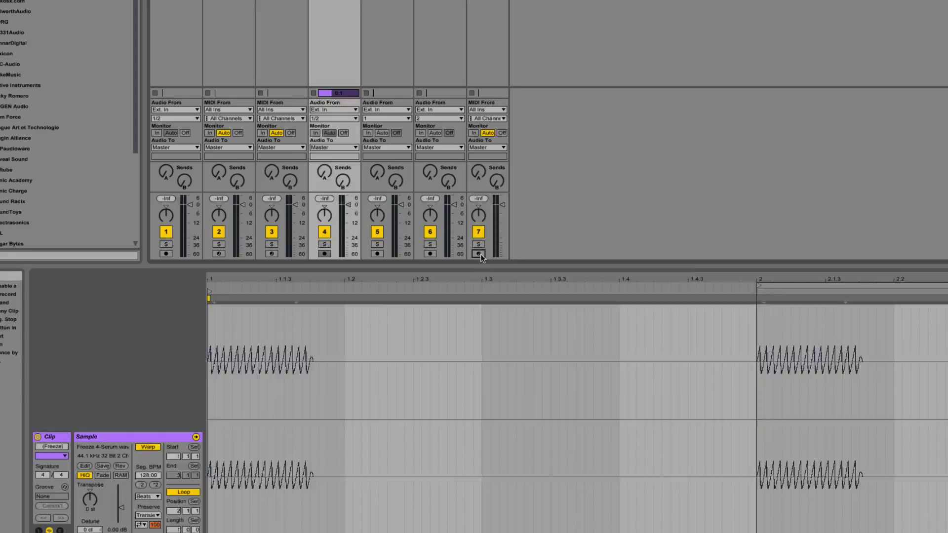
# Step: Switch to Ableton Live, arm track 7 and add phase2048-2.wav as the third frame of Serum's wavetable
pyautogui.click(478, 254)
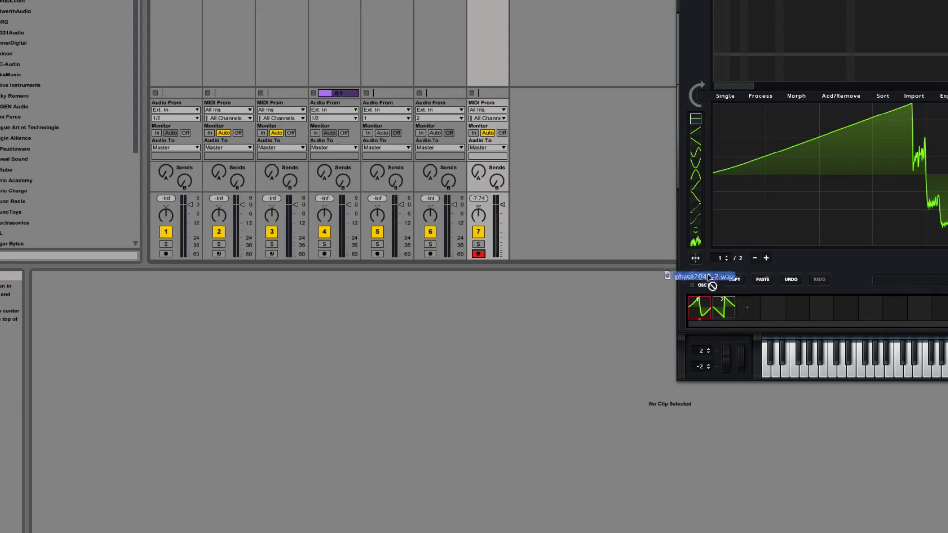
pyautogui.click(747, 308)
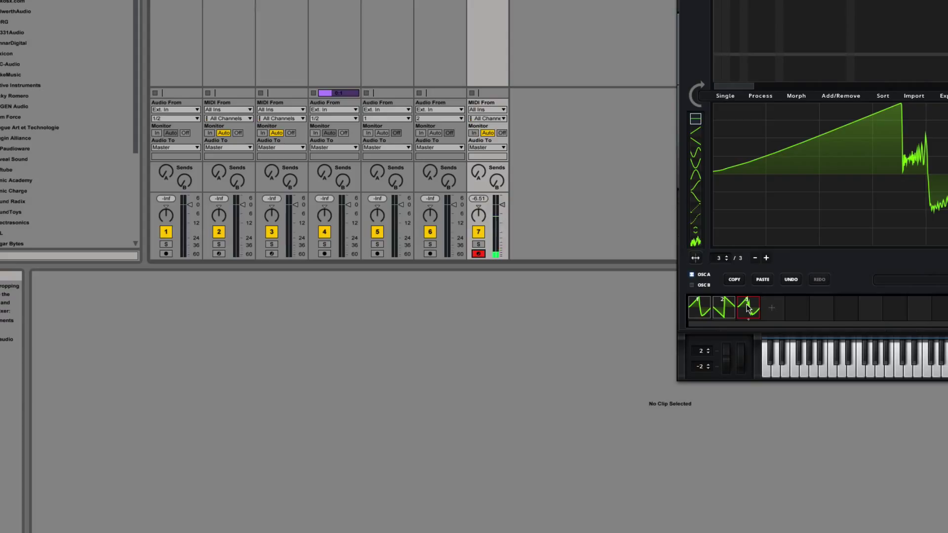
# Step: Compare the three wavetable frames by viewing frames 1, 2 and 3 in turn
pyautogui.click(705, 310)
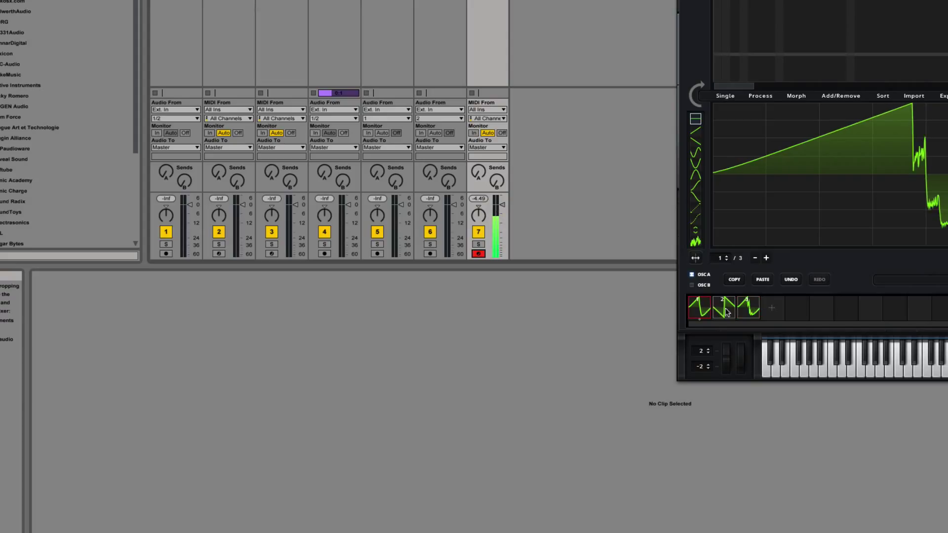
pyautogui.click(724, 311)
pyautogui.click(742, 314)
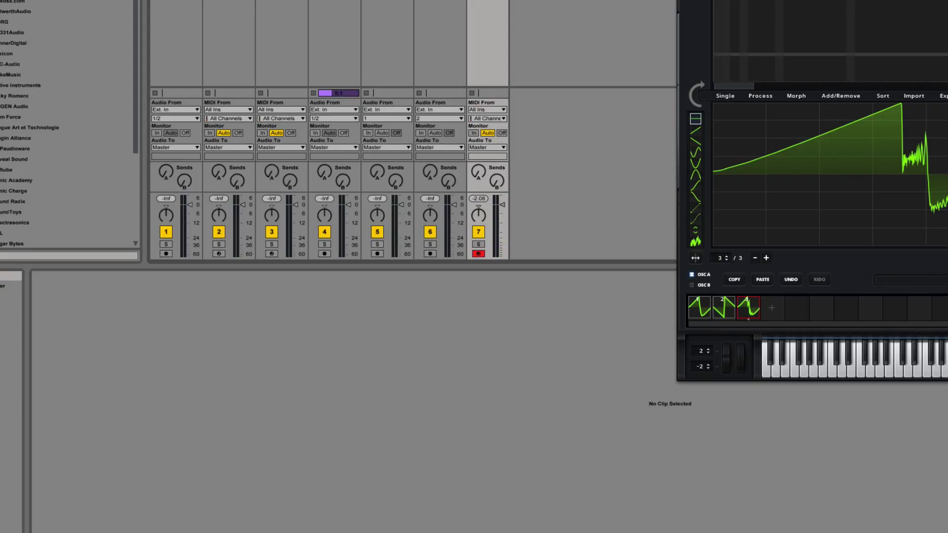
# Step: Turn frame 3 into a sine wave by drawing the first harmonic at about half amplitude
pyautogui.moveTo(802, 0); pyautogui.dragTo(560, 1)
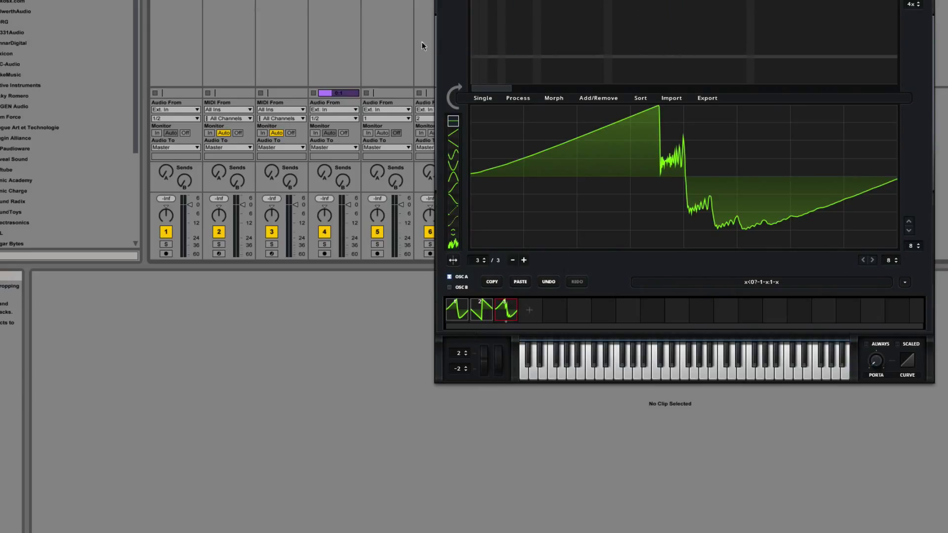
pyautogui.moveTo(471, 25); pyautogui.dragTo(471, 5)
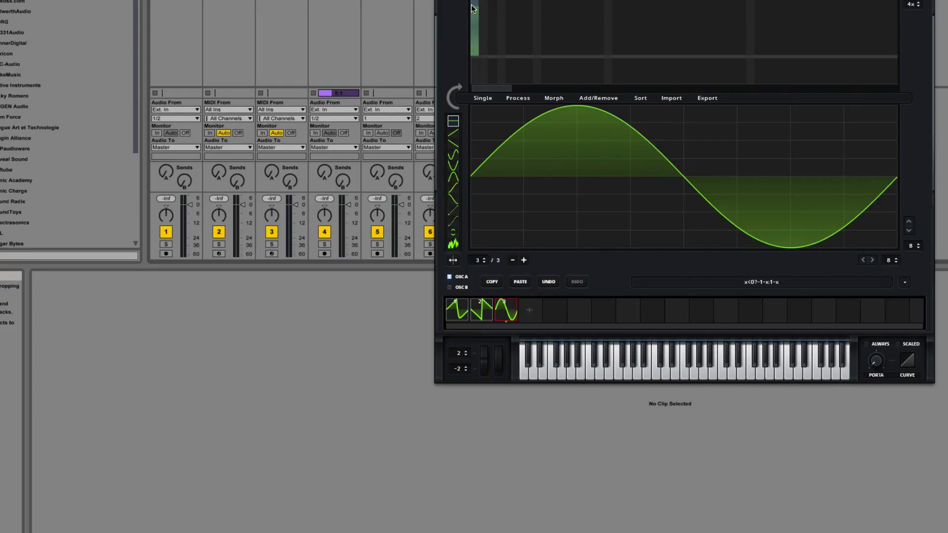
pyautogui.moveTo(471, 9); pyautogui.dragTo(471, 28)
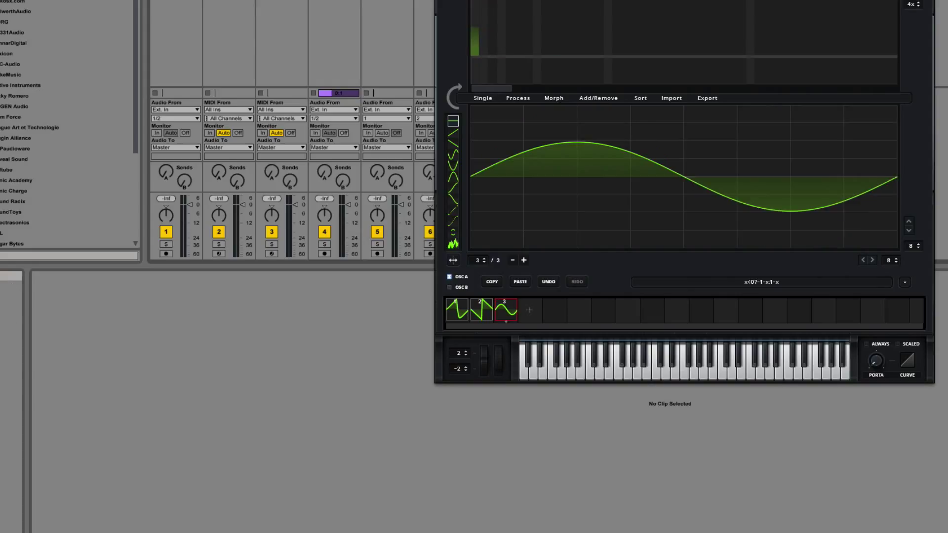